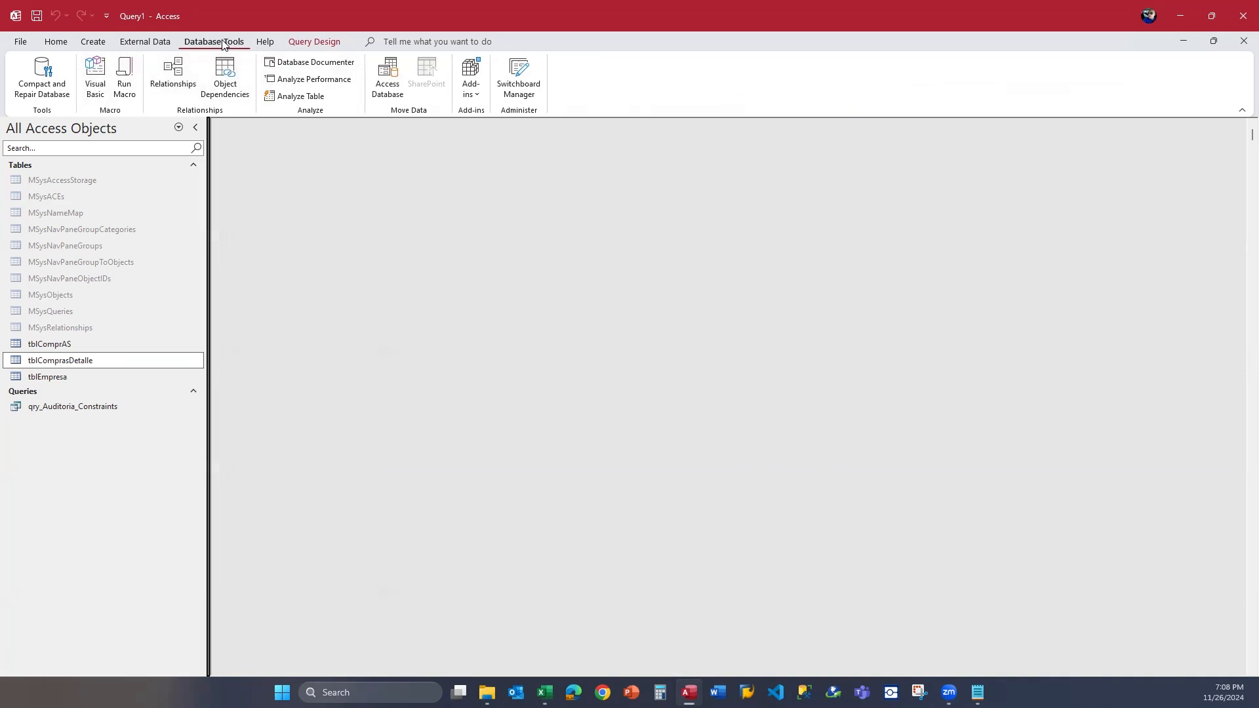
# Open the database relationships diagram and reposition the tblCompras and tblComprasDetalle tables closer together.
pyautogui.click(173, 73)
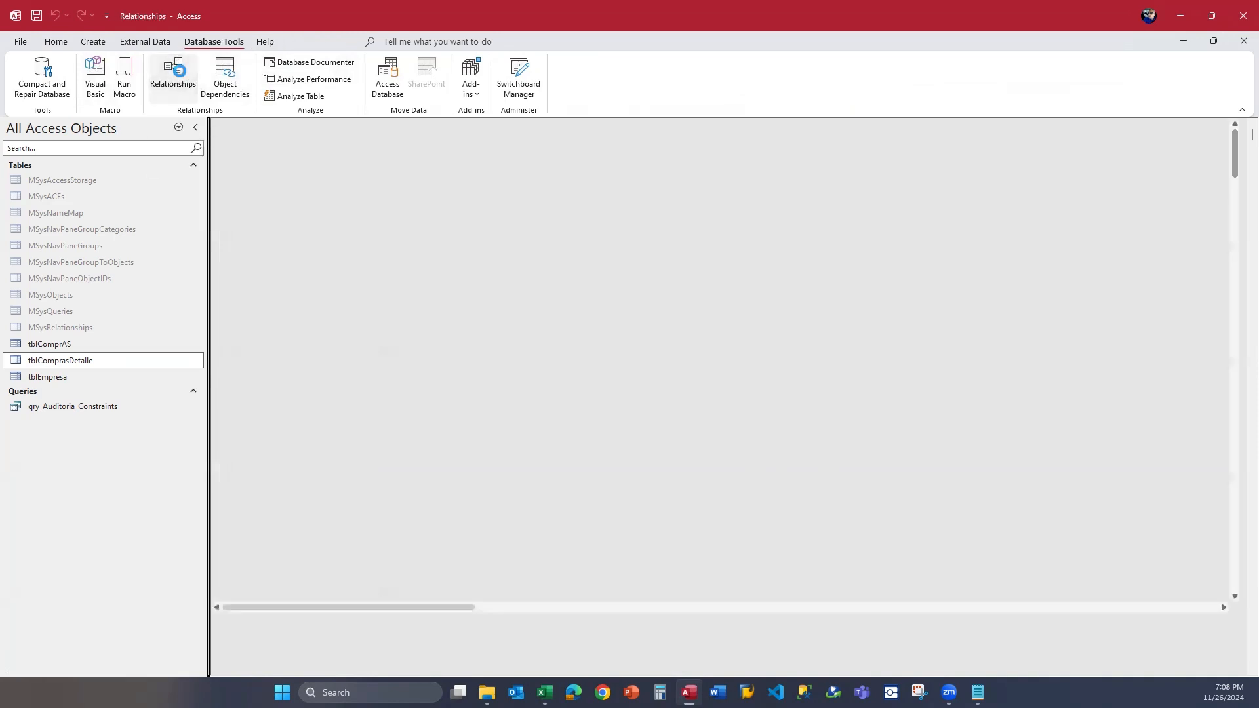
pyautogui.moveTo(655, 206); pyautogui.dragTo(603, 213)
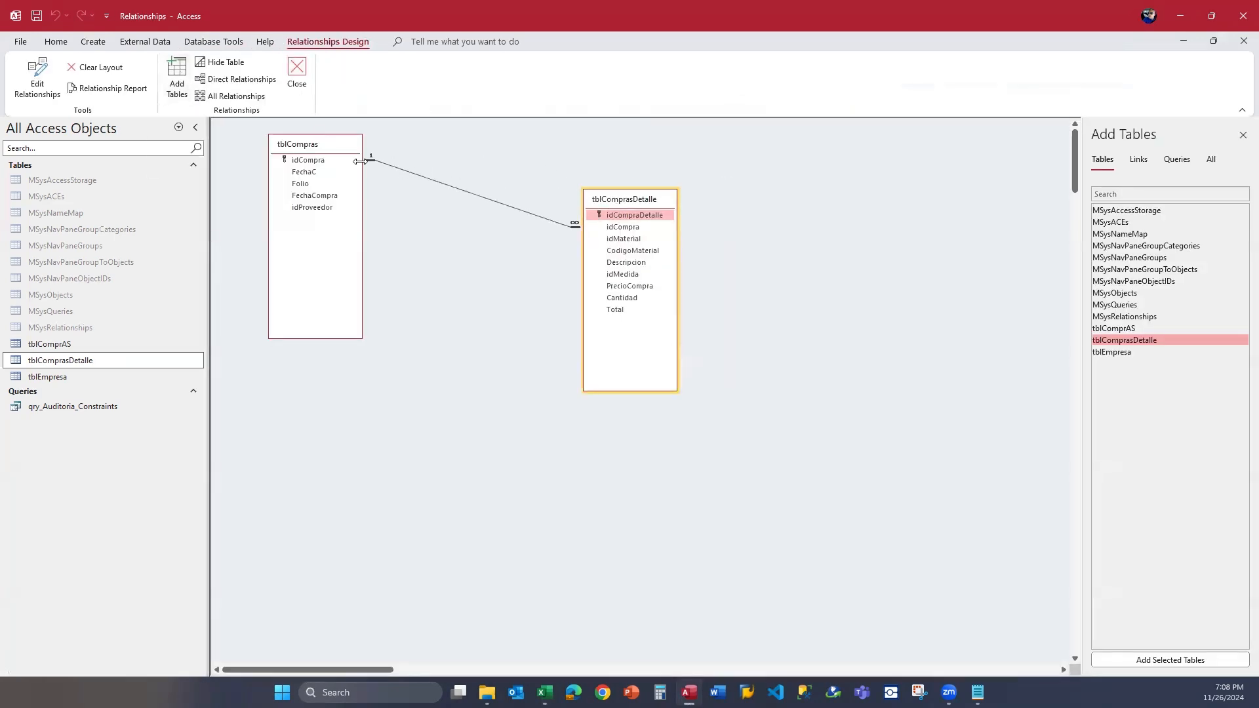
pyautogui.click(319, 148)
pyautogui.moveTo(319, 148); pyautogui.dragTo(291, 149)
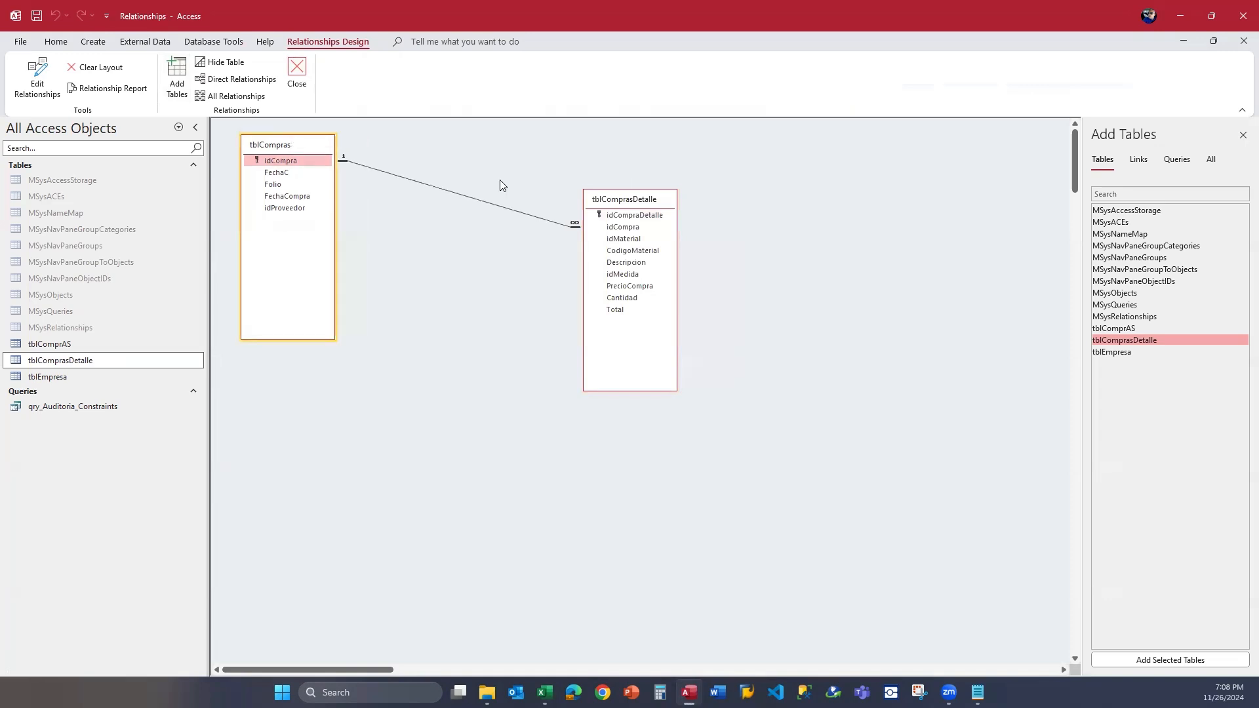
pyautogui.click(619, 210)
pyautogui.moveTo(620, 210); pyautogui.dragTo(502, 252)
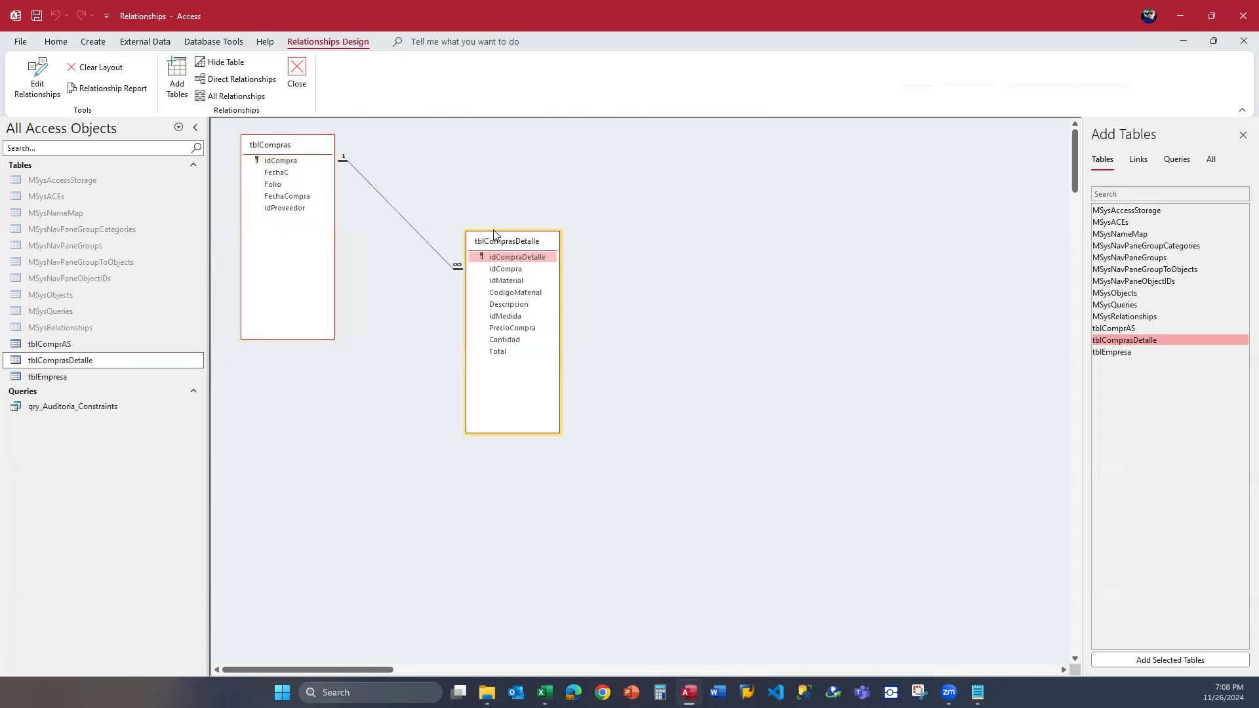
# Move tblComprasDetalle nearer to tblCompras, then close the relationships diagram and save its layout changes.
pyautogui.click(511, 272)
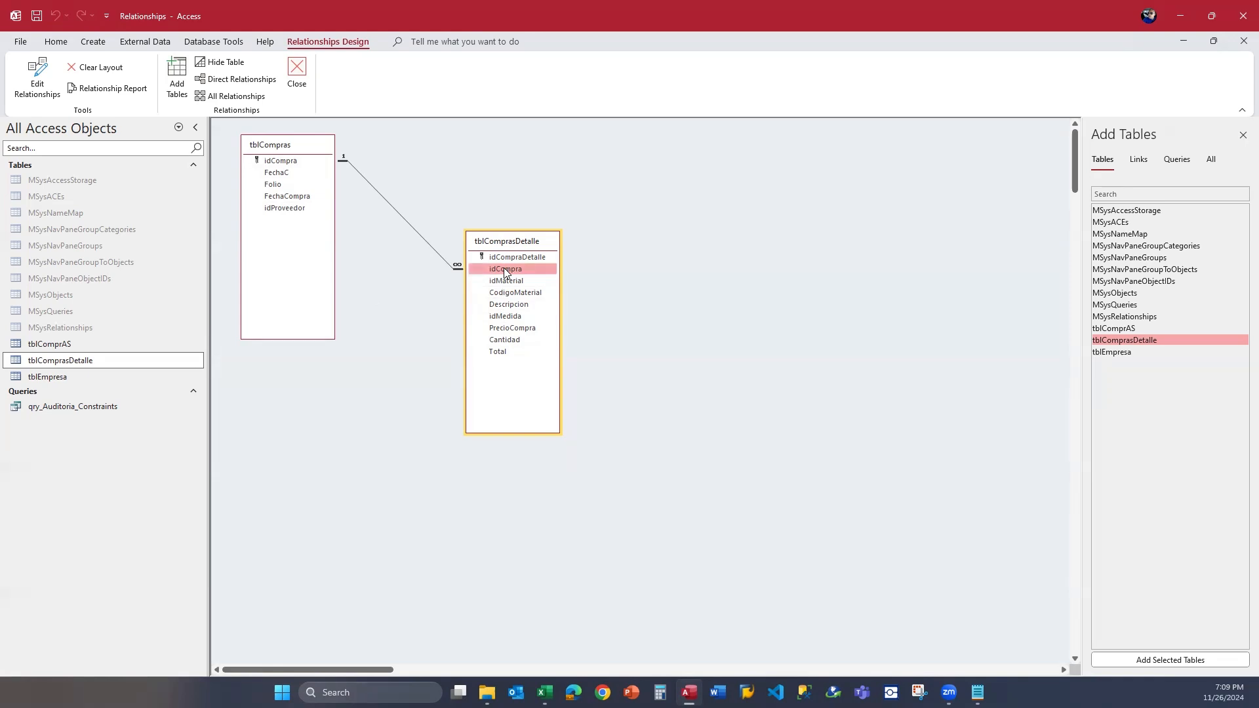
pyautogui.moveTo(523, 243); pyautogui.dragTo(483, 229)
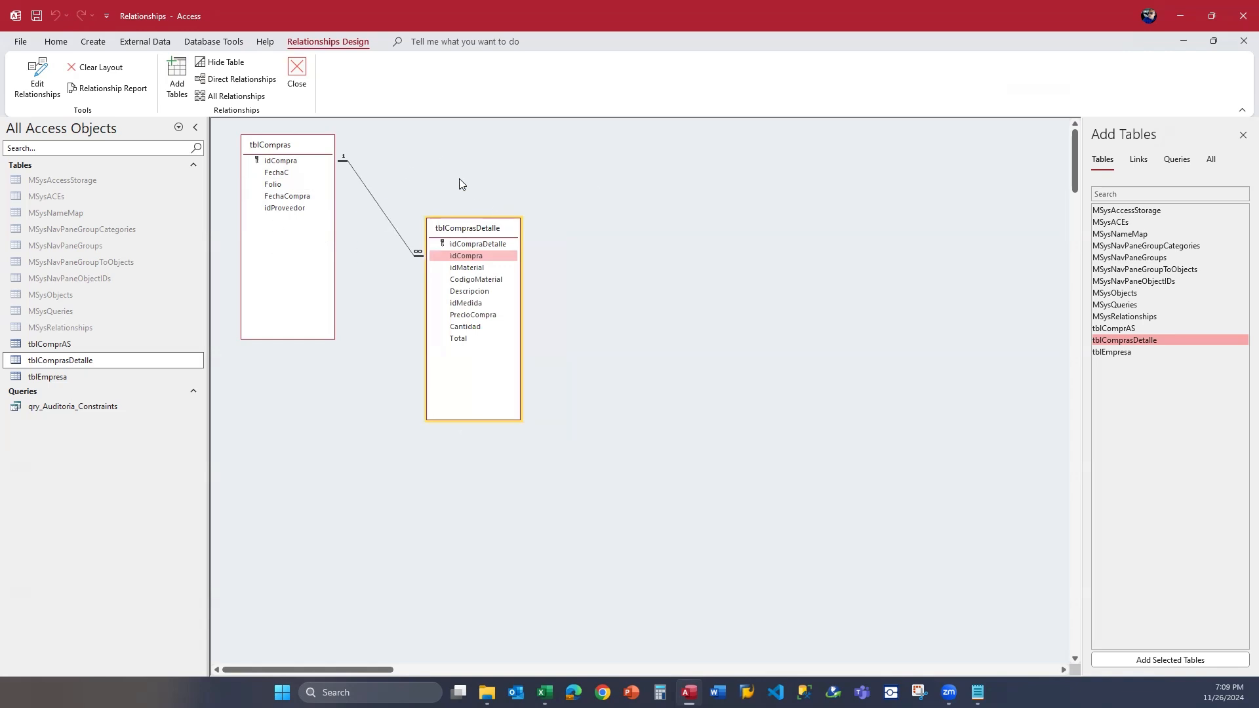
pyautogui.click(306, 91)
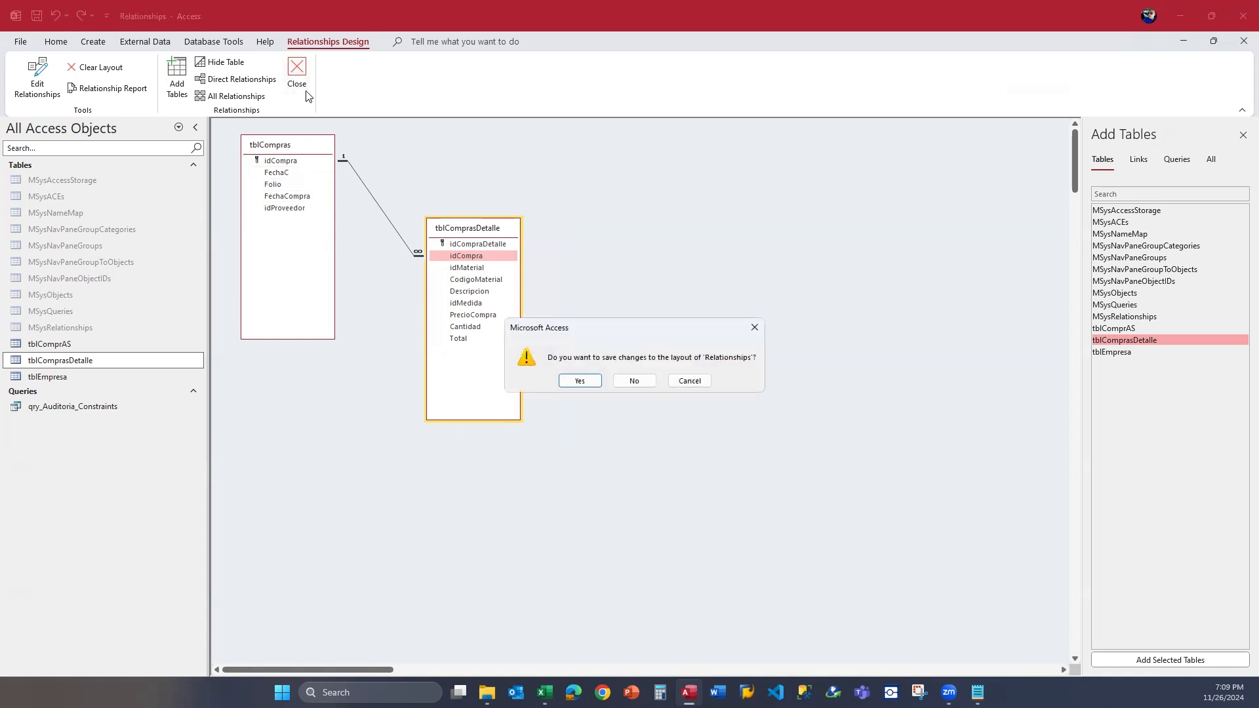
pyautogui.click(594, 379)
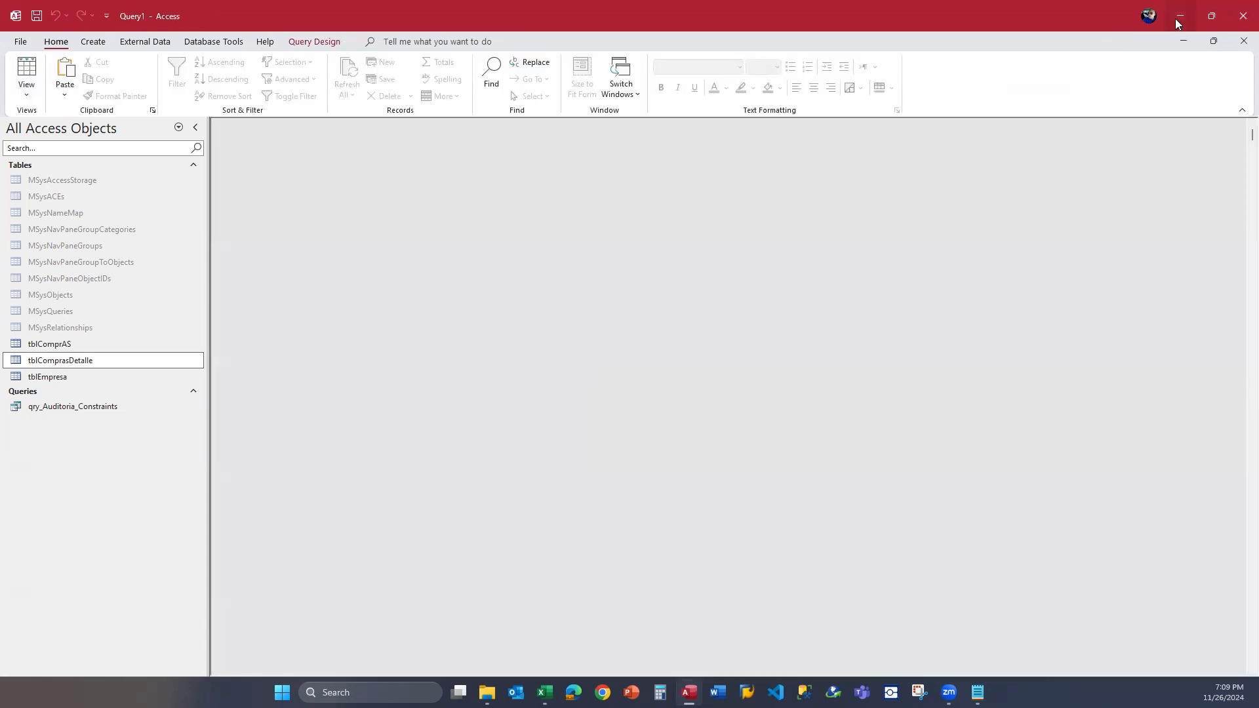
pyautogui.click(1183, 15)
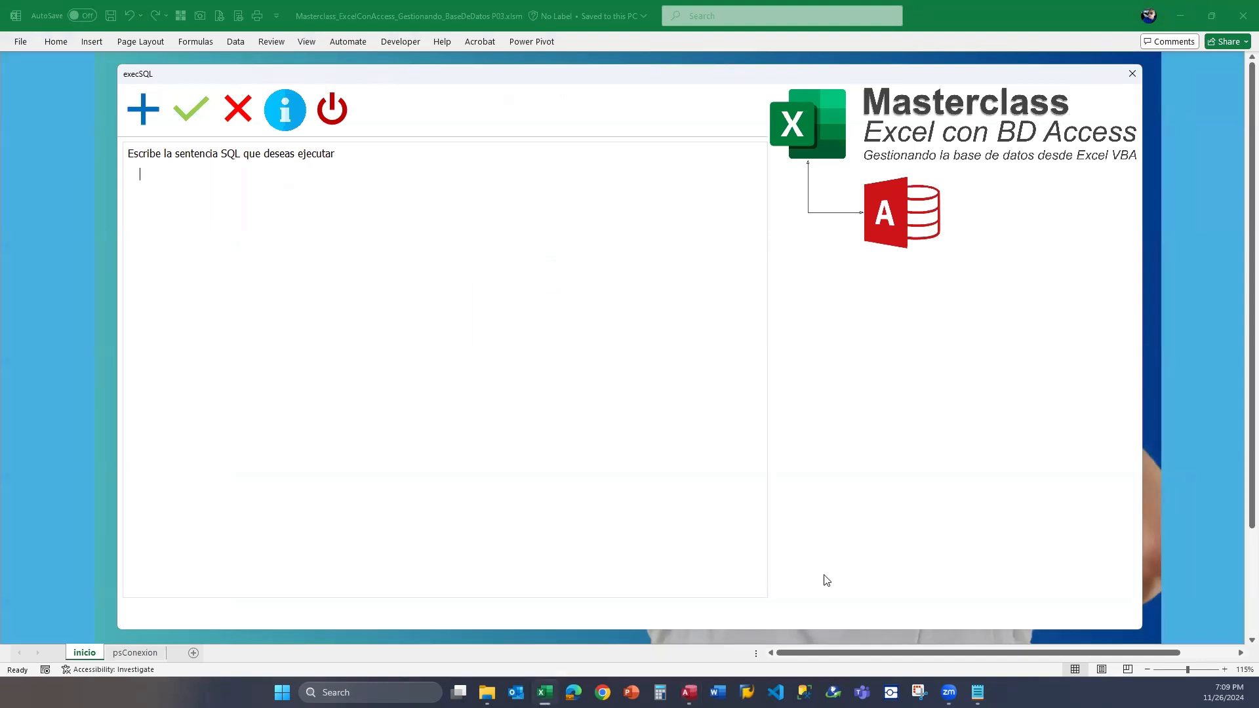
pyautogui.click(688, 692)
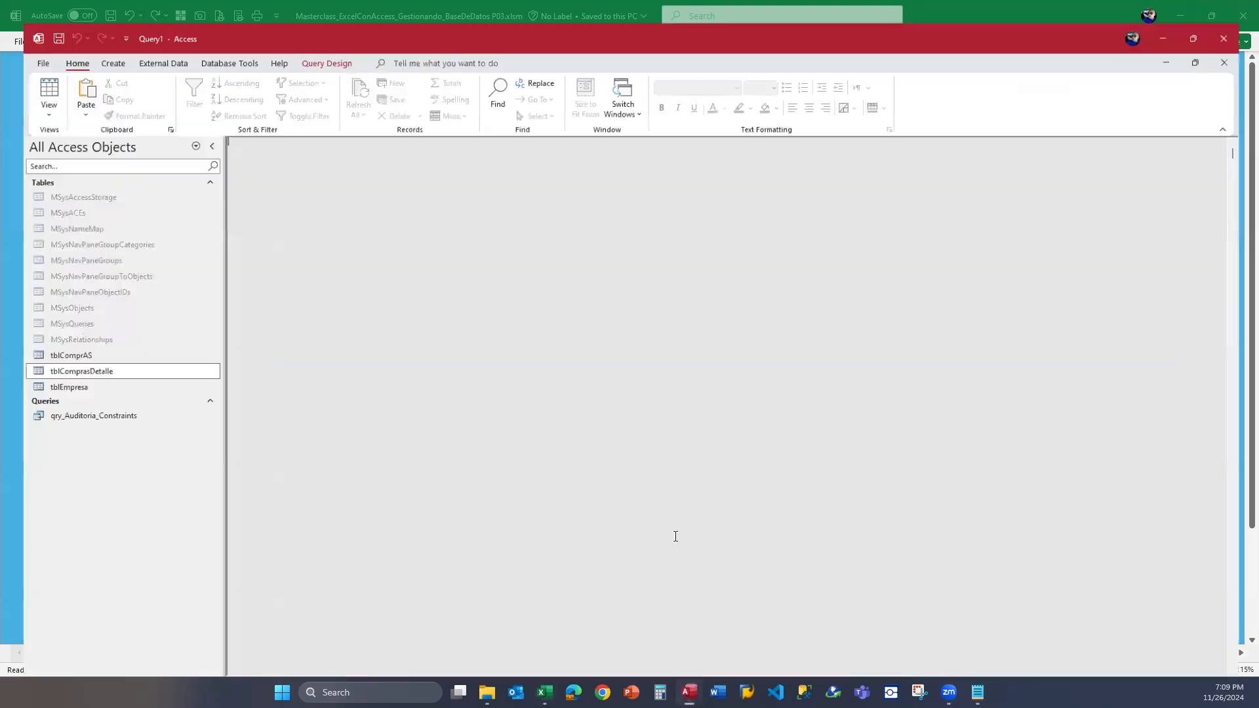
pyautogui.click(81, 375)
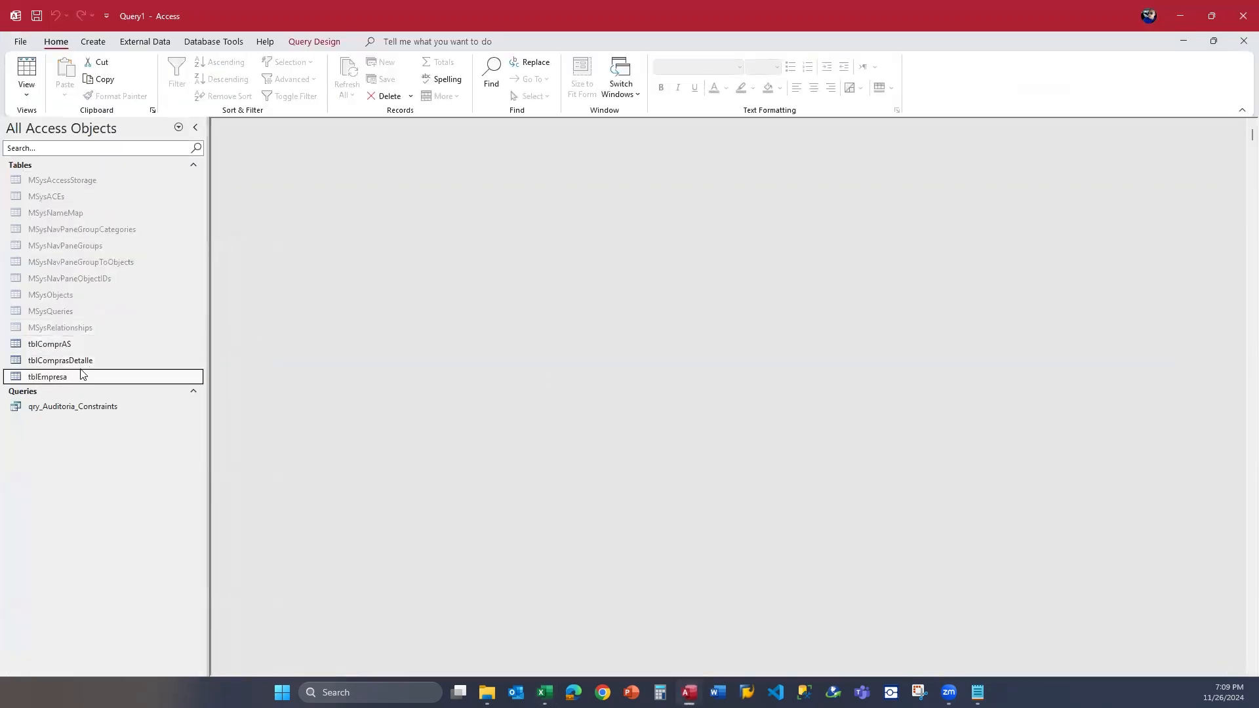
pyautogui.click(85, 360)
pyautogui.click(90, 346)
pyautogui.click(93, 365)
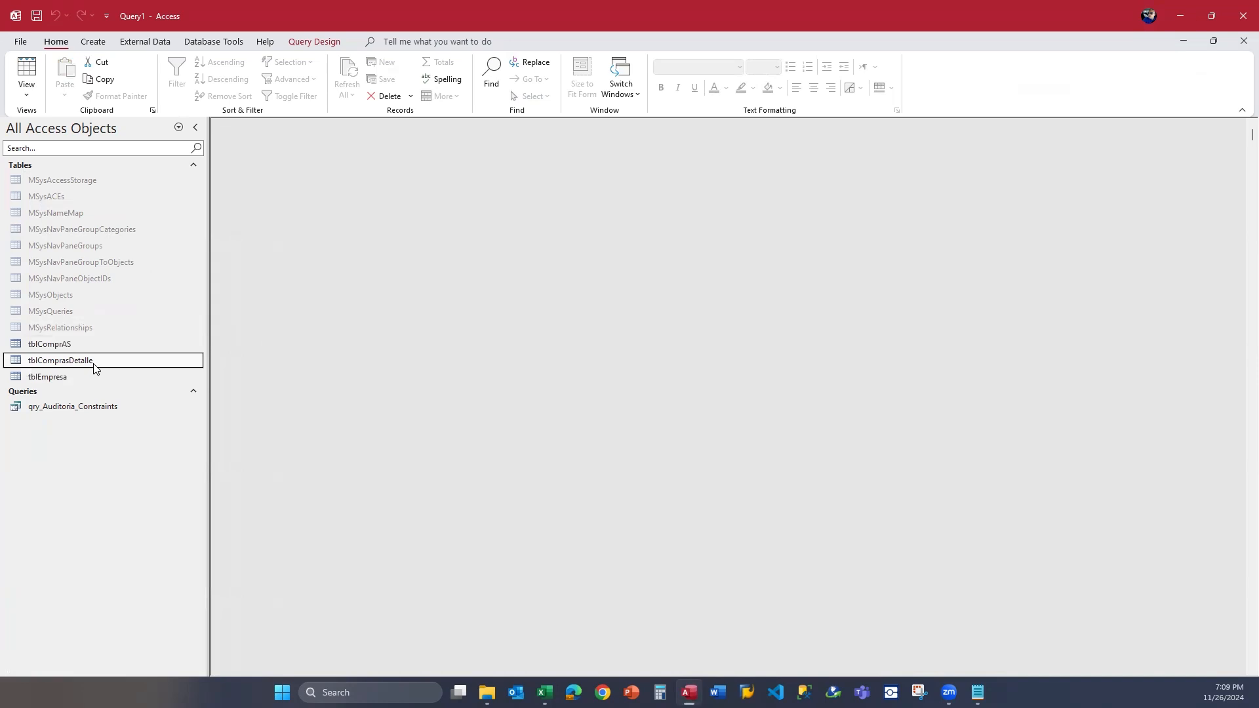
pyautogui.click(100, 345)
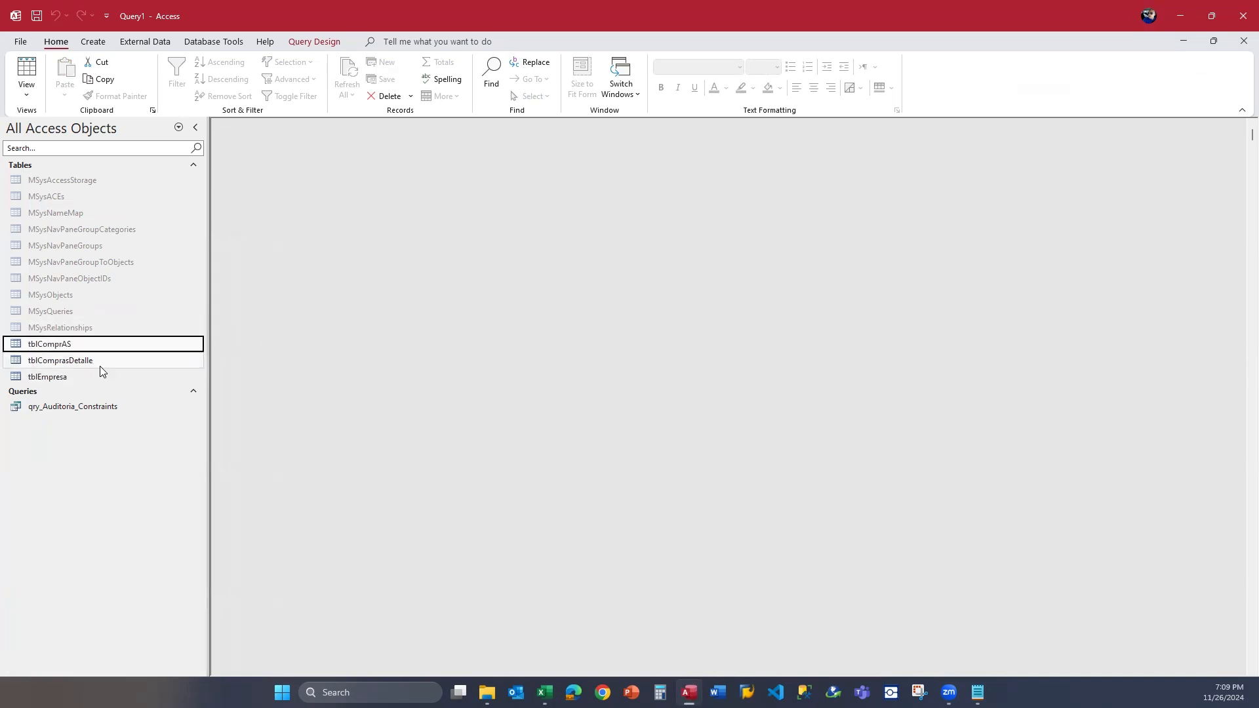
# Open the tblComprasDetalle table in Design View.
pyautogui.click(99, 364)
pyautogui.rightClick(102, 365)
pyautogui.click(156, 385)
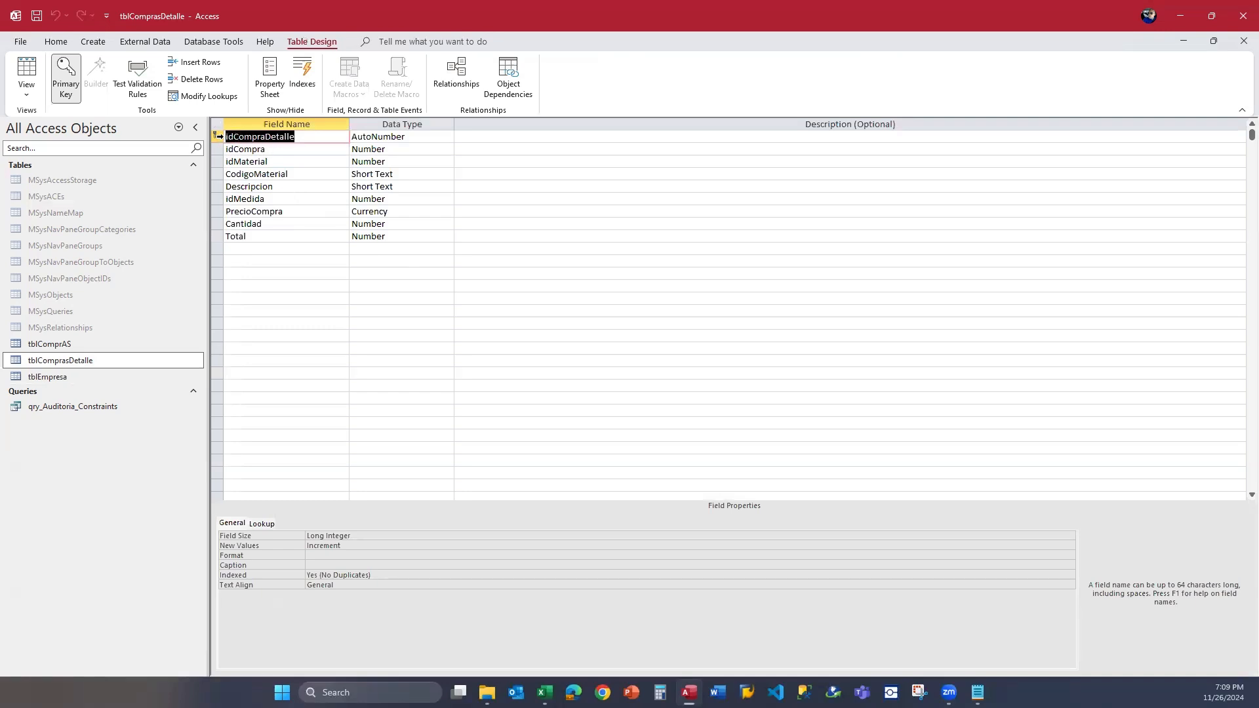
# Examine the tblComprasDetalle fields from idCompraDetalle to Total, including the data type and properties of Cantidad.
pyautogui.click(308, 138)
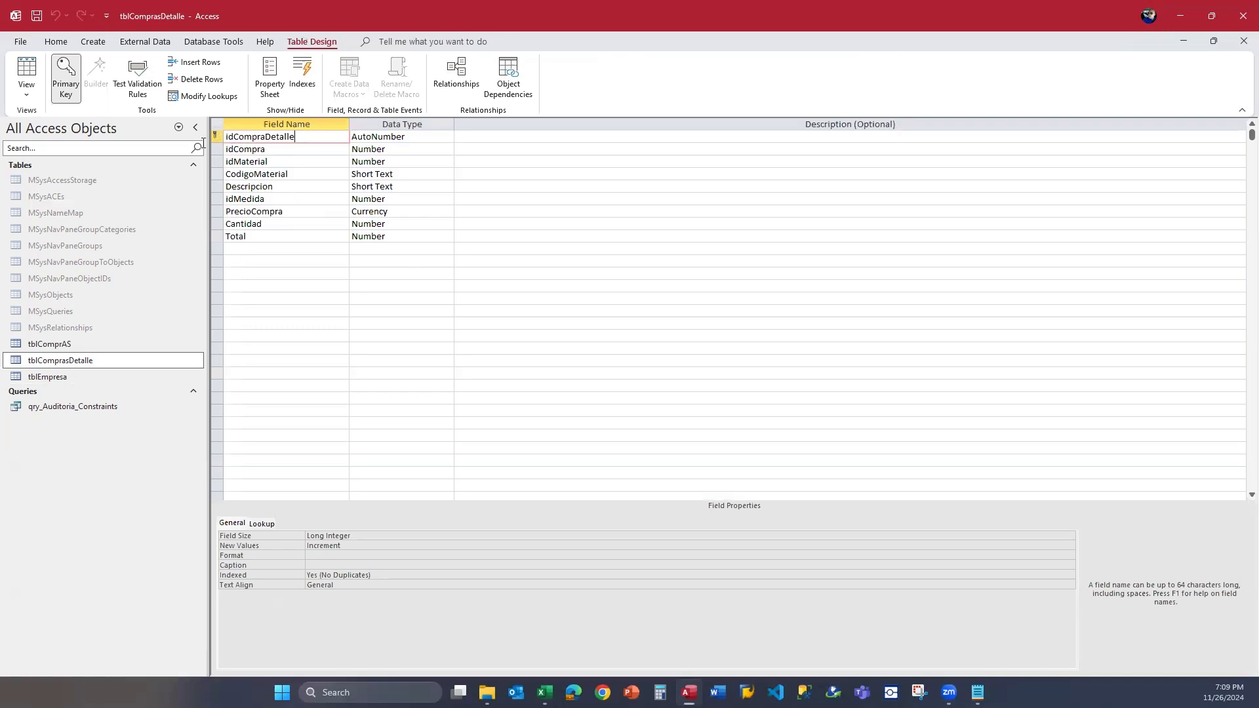
pyautogui.doubleClick(230, 149)
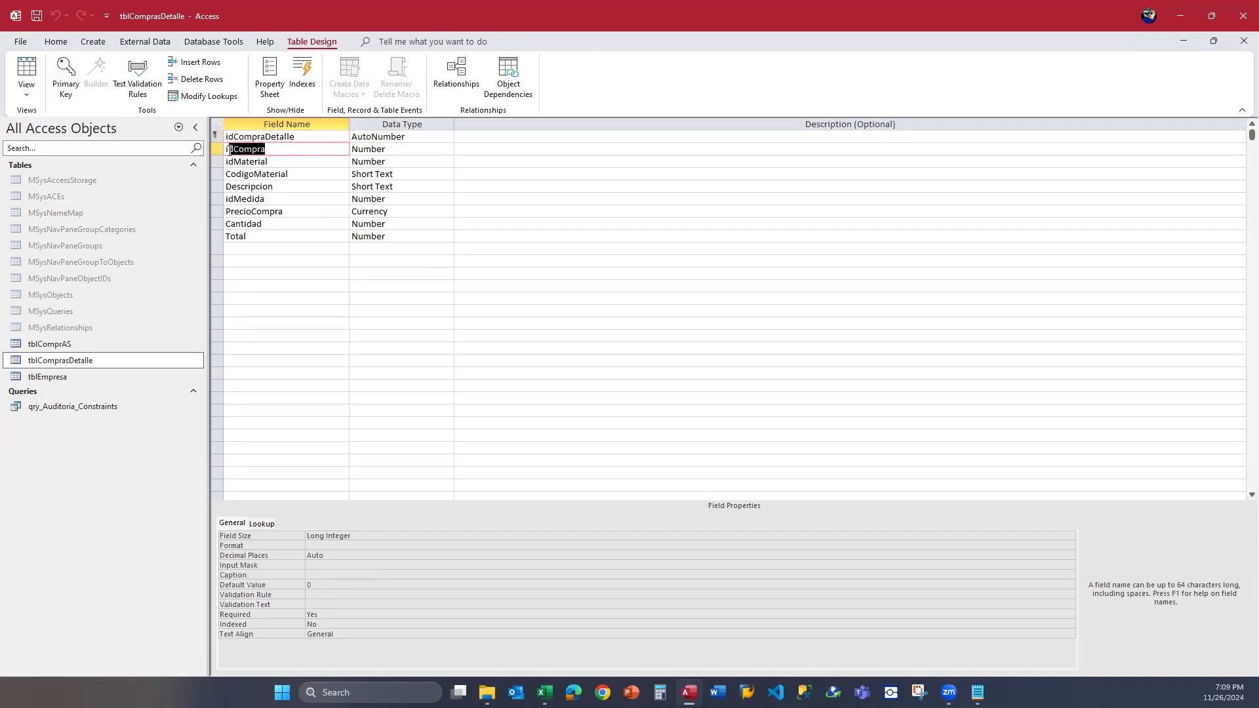
pyautogui.click(294, 159)
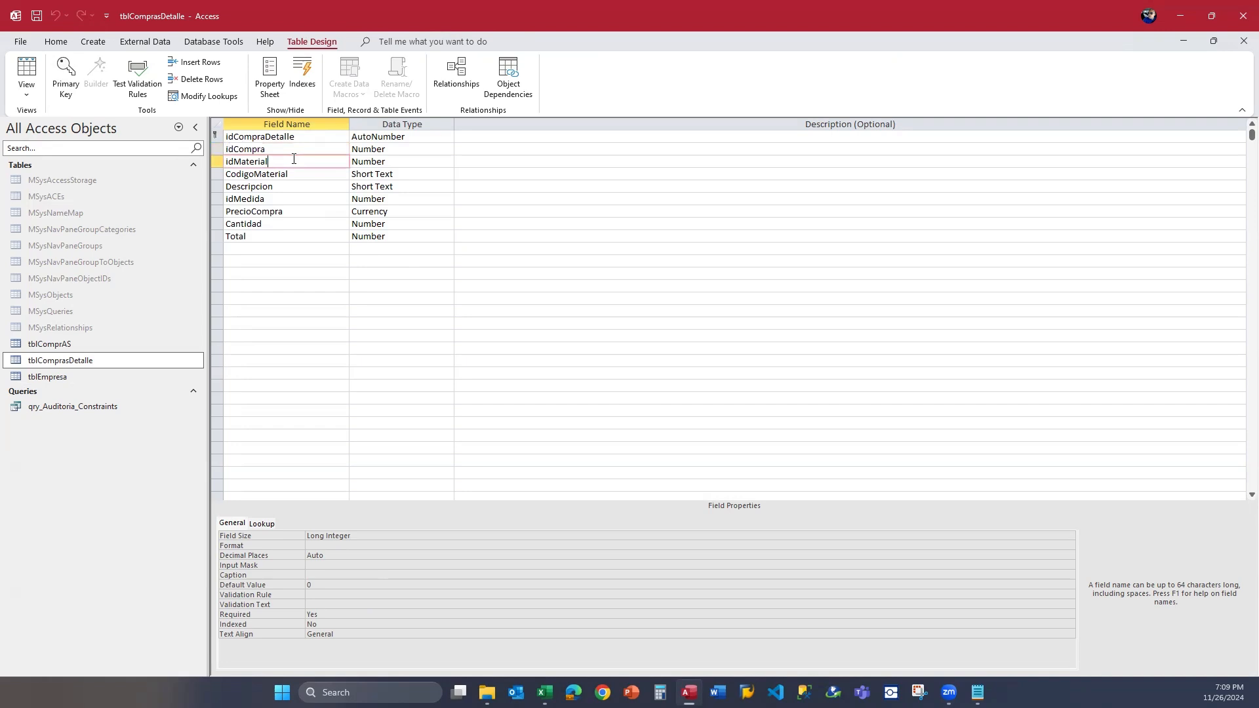
pyautogui.moveTo(286, 163); pyautogui.dragTo(231, 162)
pyautogui.click(309, 173)
pyautogui.moveTo(308, 173); pyautogui.dragTo(217, 174)
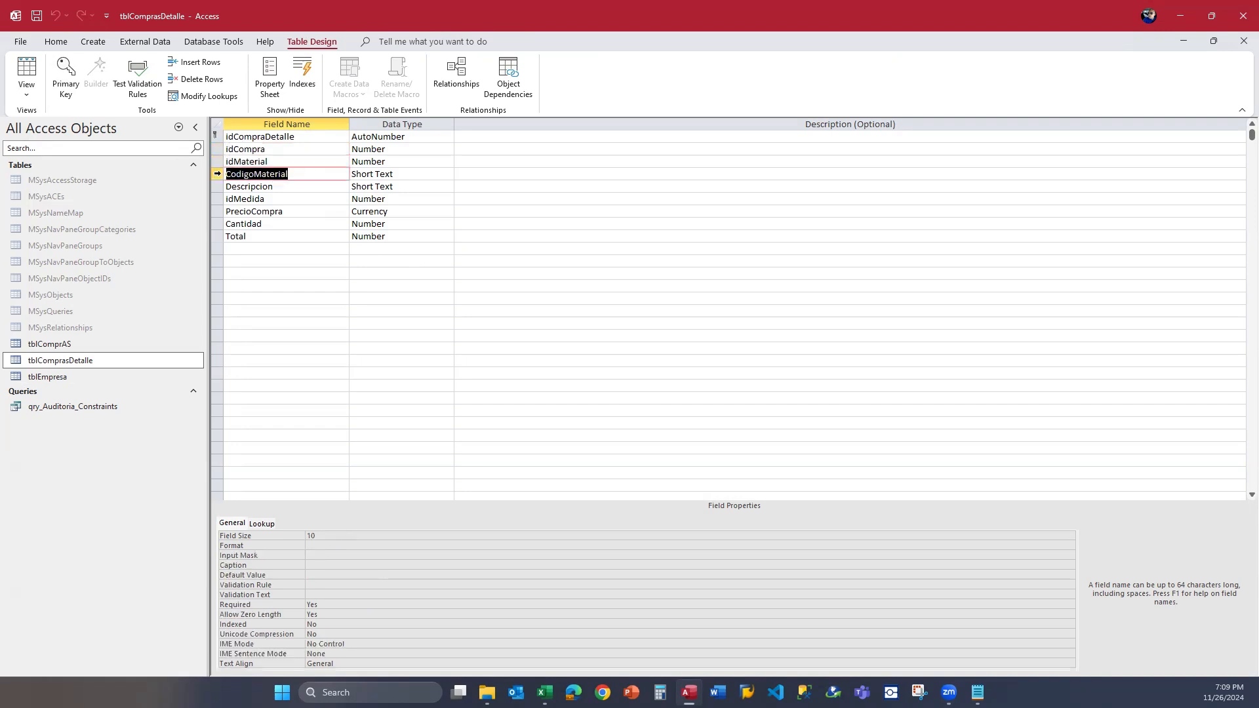
pyautogui.click(291, 199)
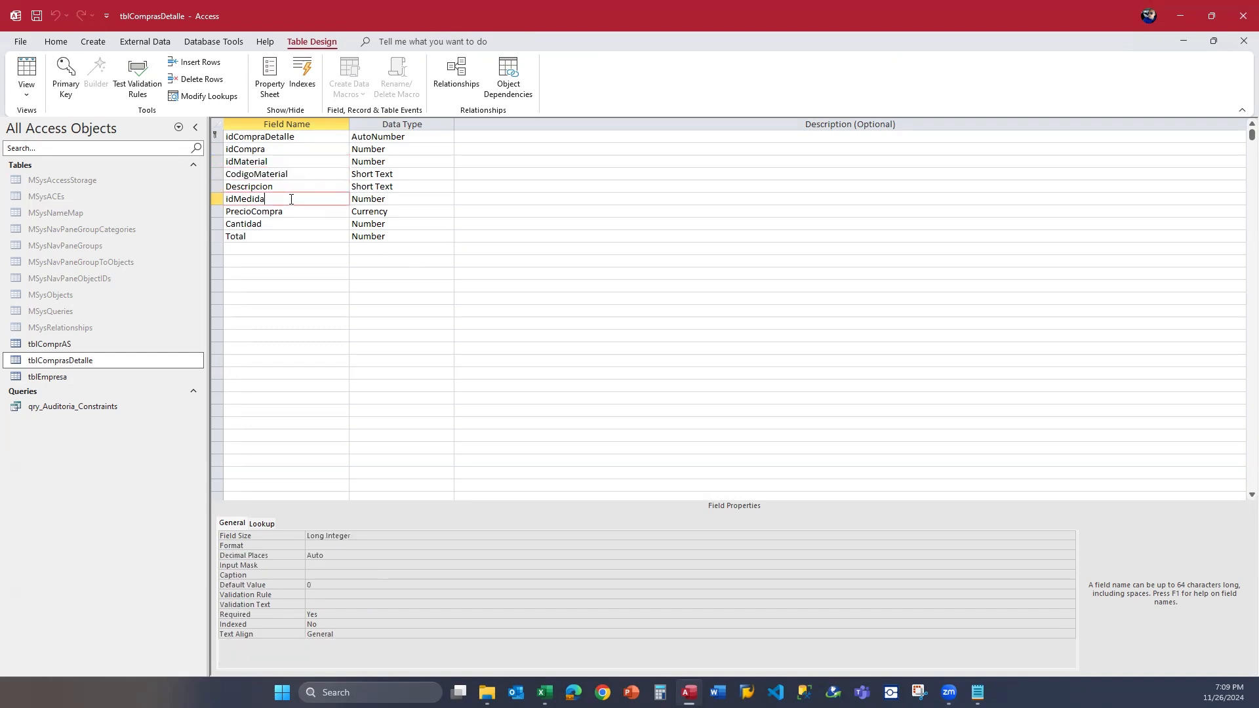
pyautogui.click(299, 211)
pyautogui.click(299, 222)
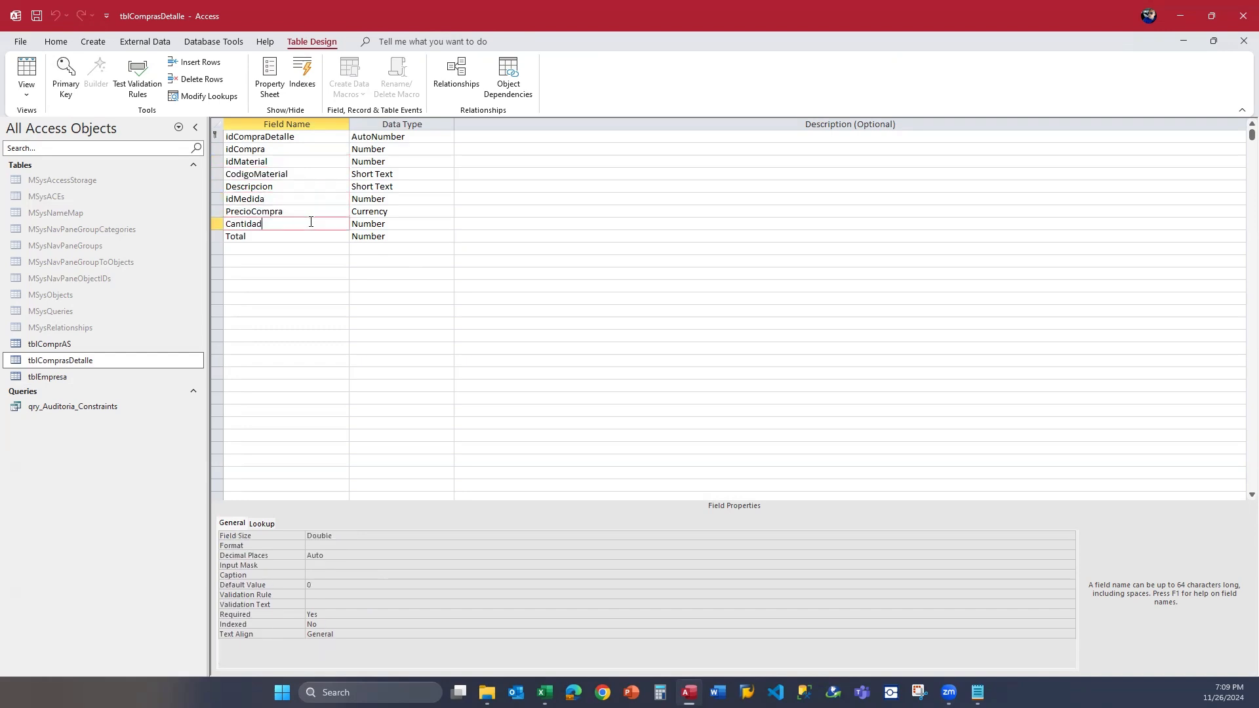
pyautogui.click(291, 236)
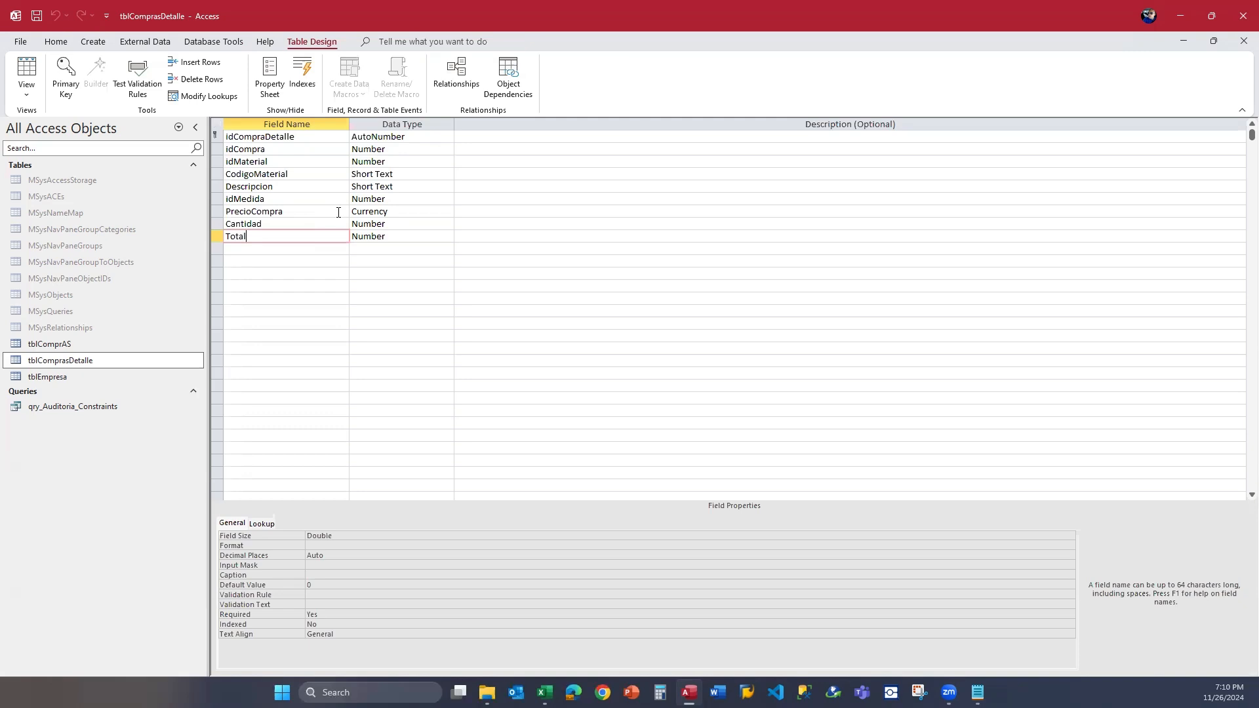
pyautogui.click(401, 226)
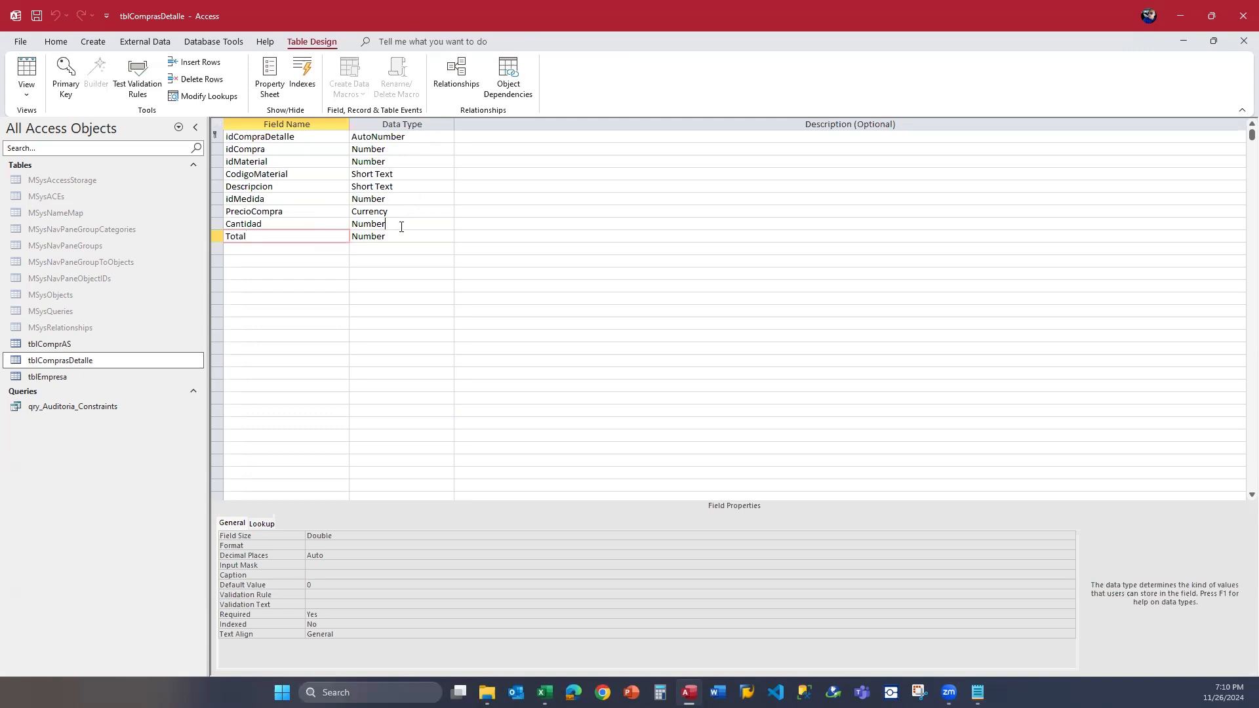
pyautogui.click(326, 226)
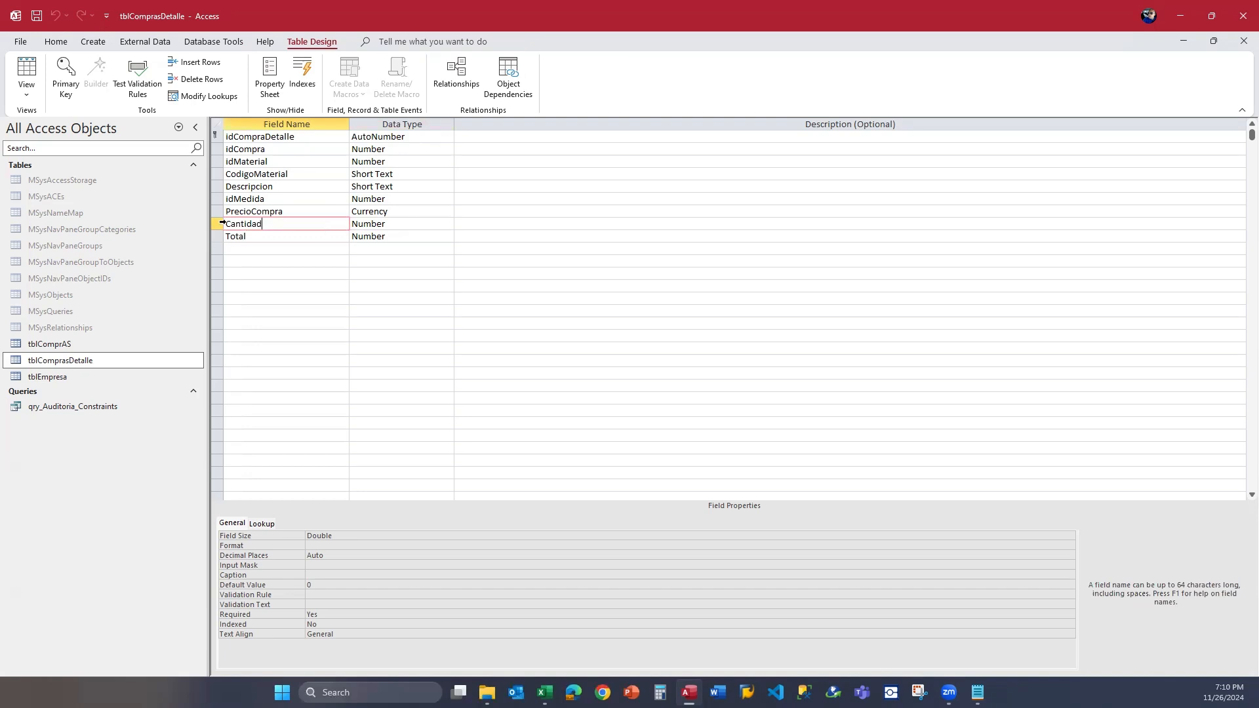
pyautogui.click(216, 224)
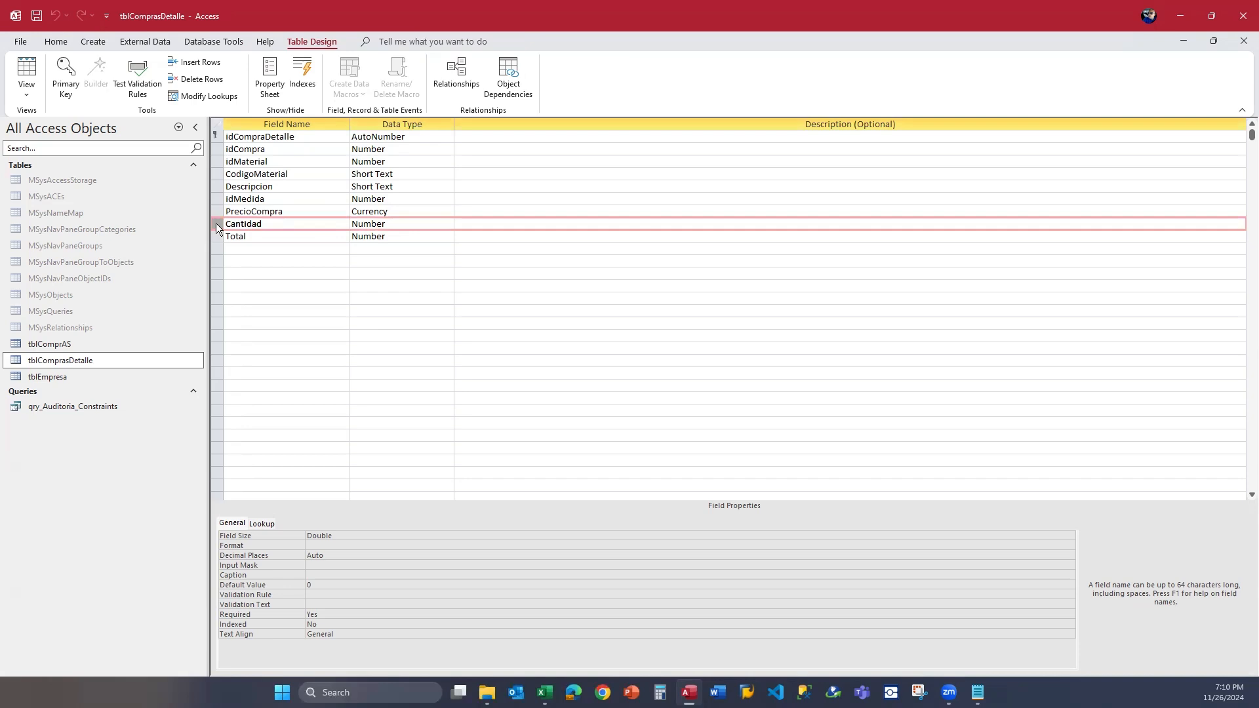
pyautogui.click(244, 226)
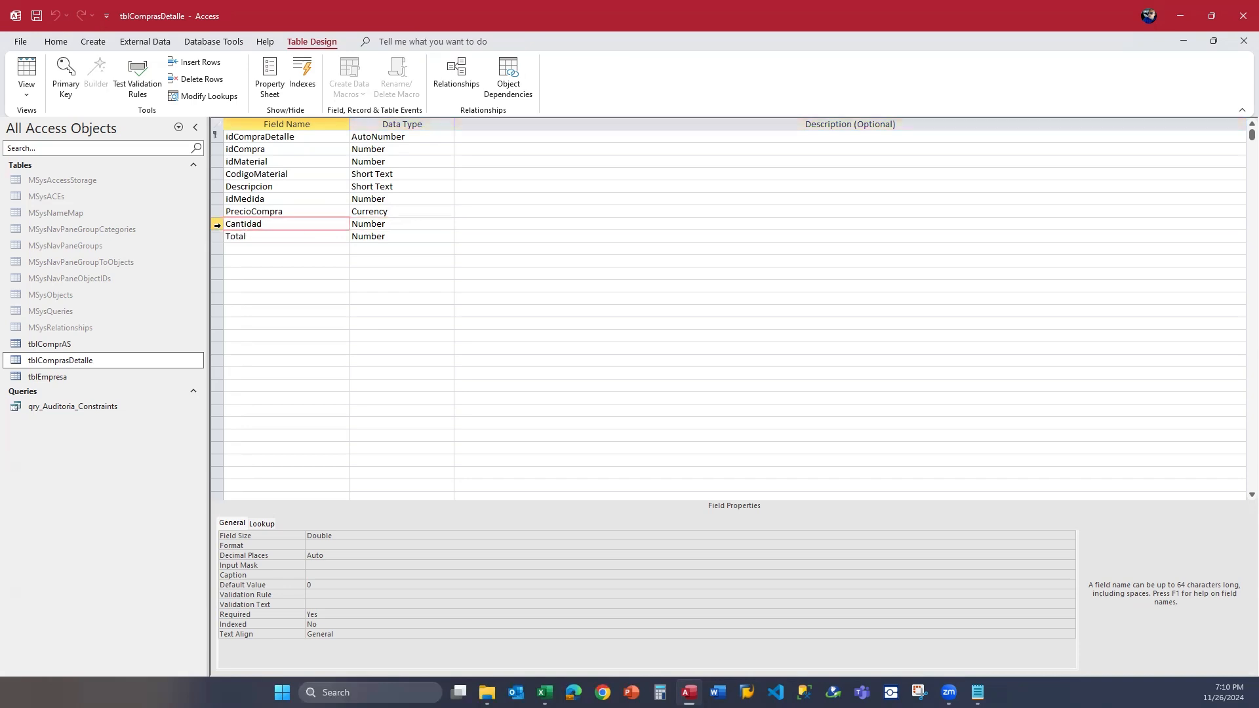
pyautogui.click(217, 226)
pyautogui.click(287, 226)
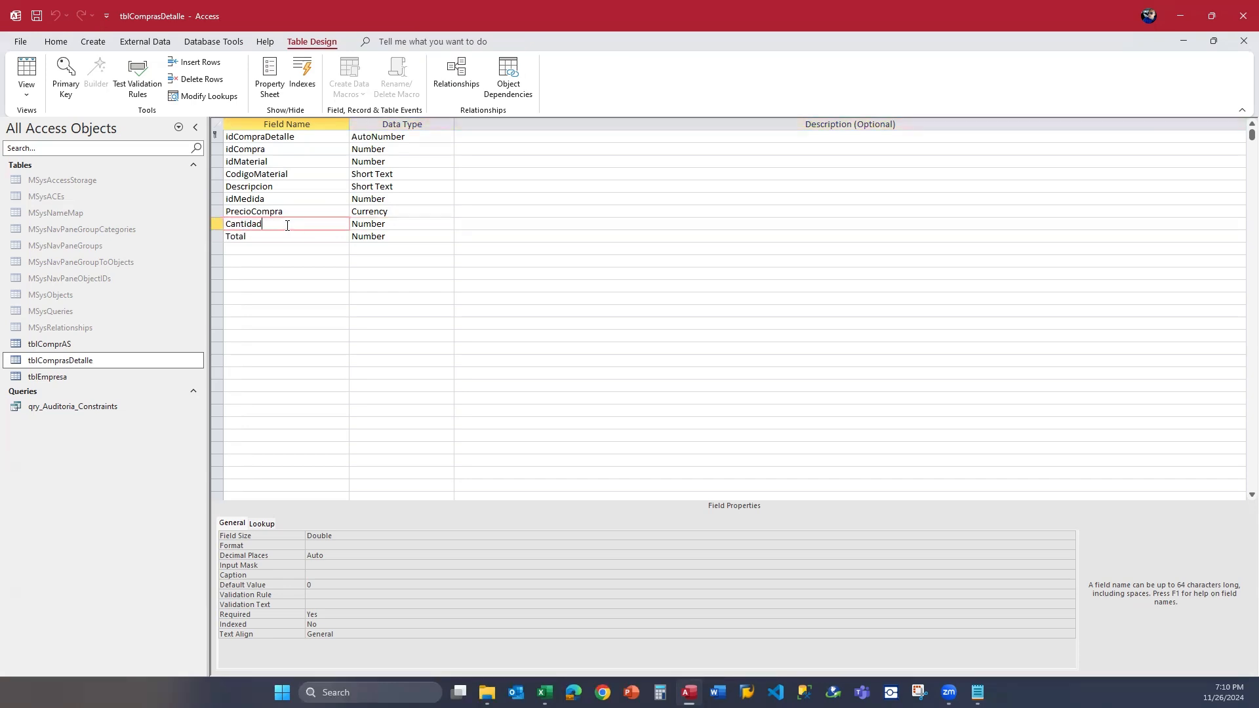
pyautogui.click(357, 498)
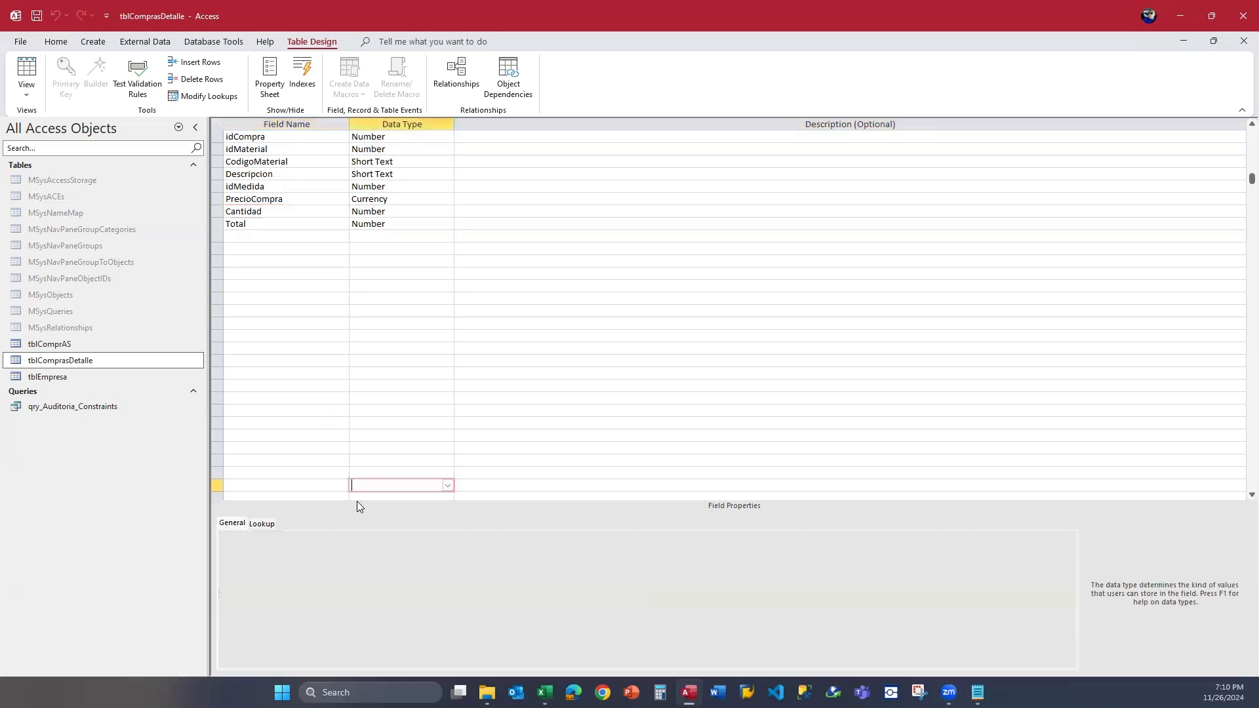
# Set the Cantidad field's validation rule to >1 and save the table, testing existing data against the new rule.
pyautogui.click(280, 211)
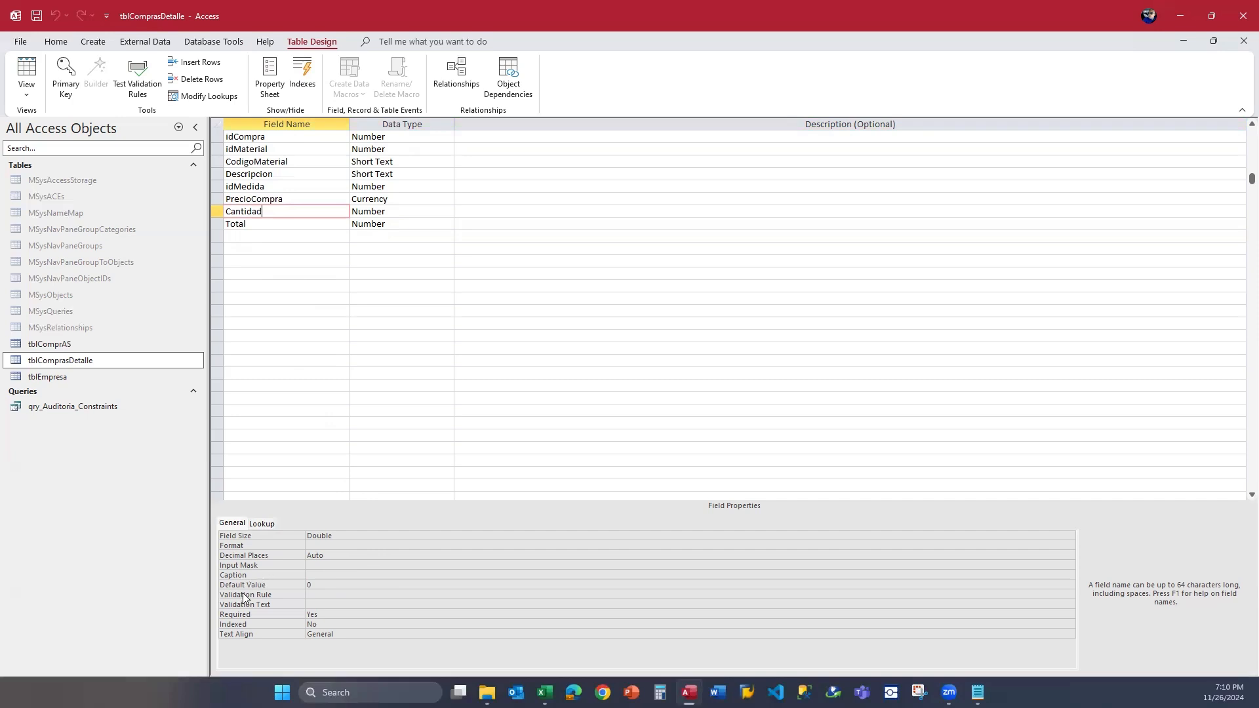
pyautogui.click(326, 597)
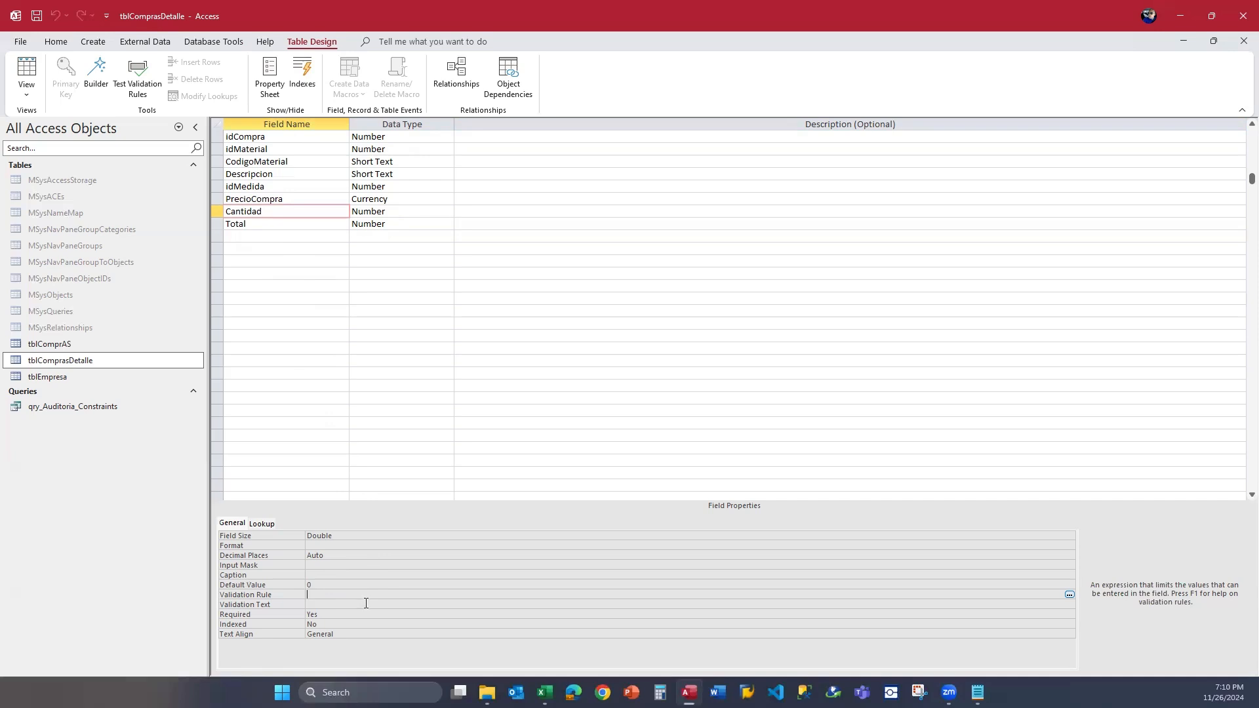
pyautogui.write('>')
pyautogui.write('1')
pyautogui.press('Up')
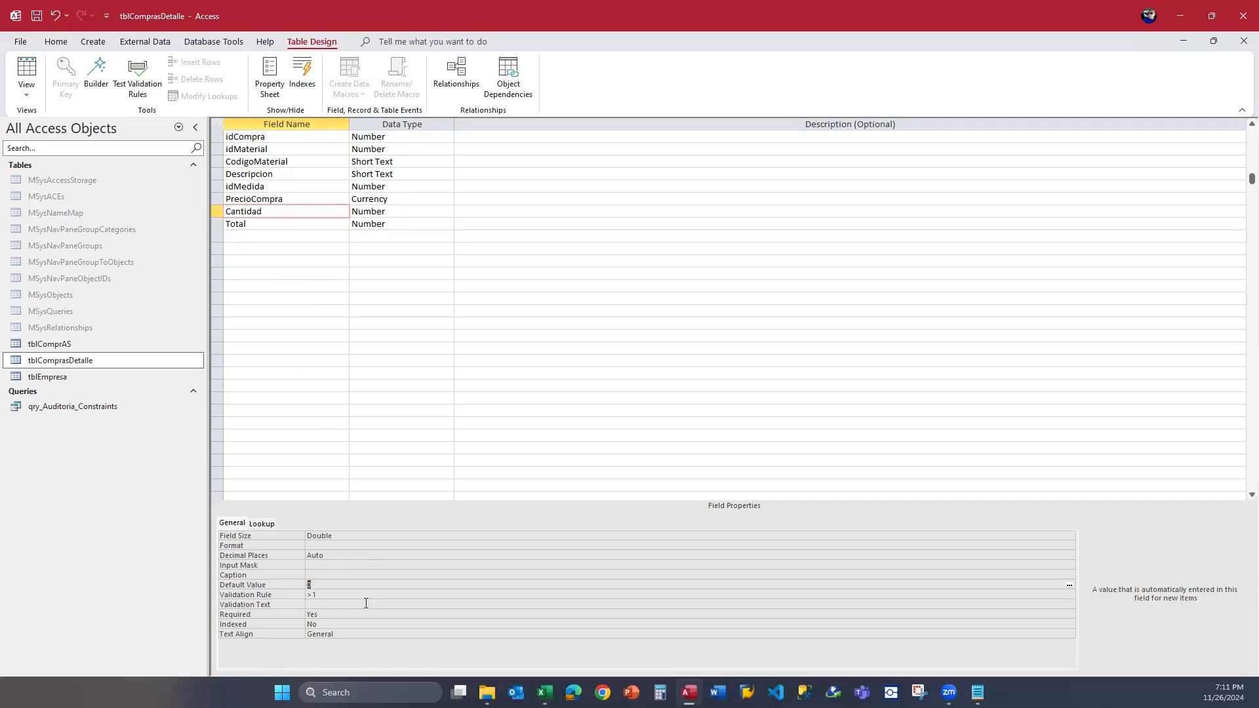
pyautogui.click(37, 18)
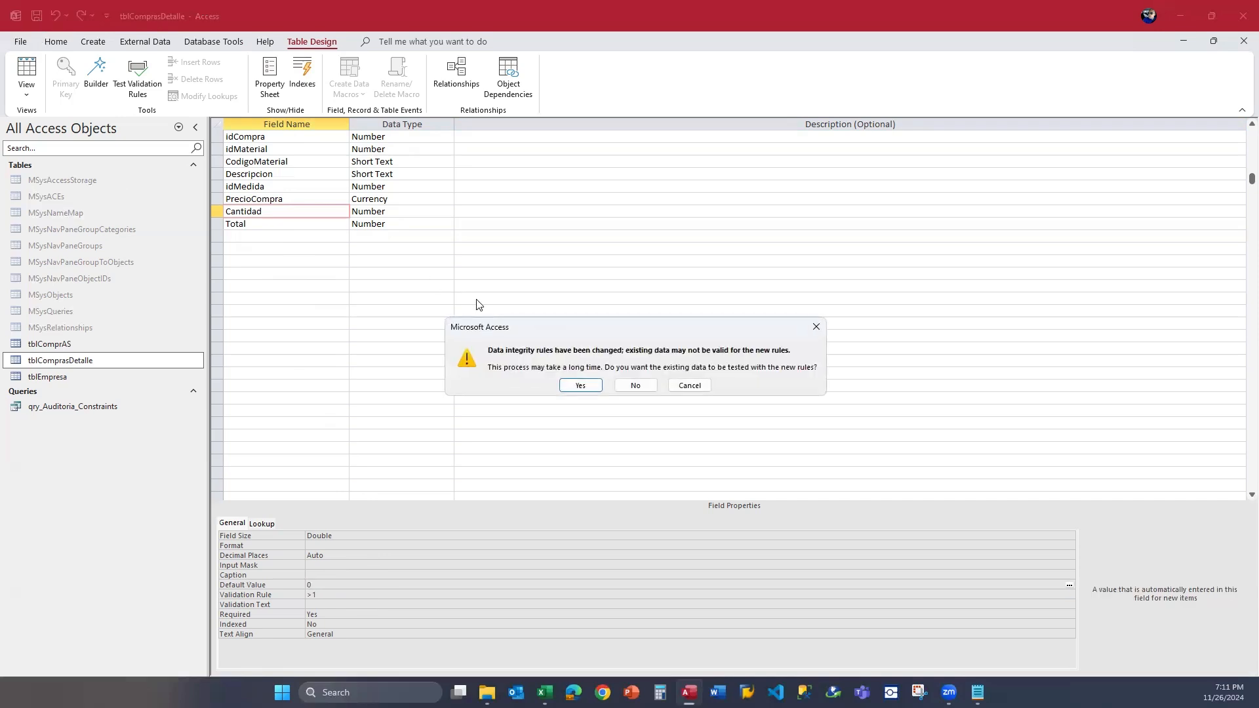
pyautogui.click(569, 386)
pyautogui.click(570, 394)
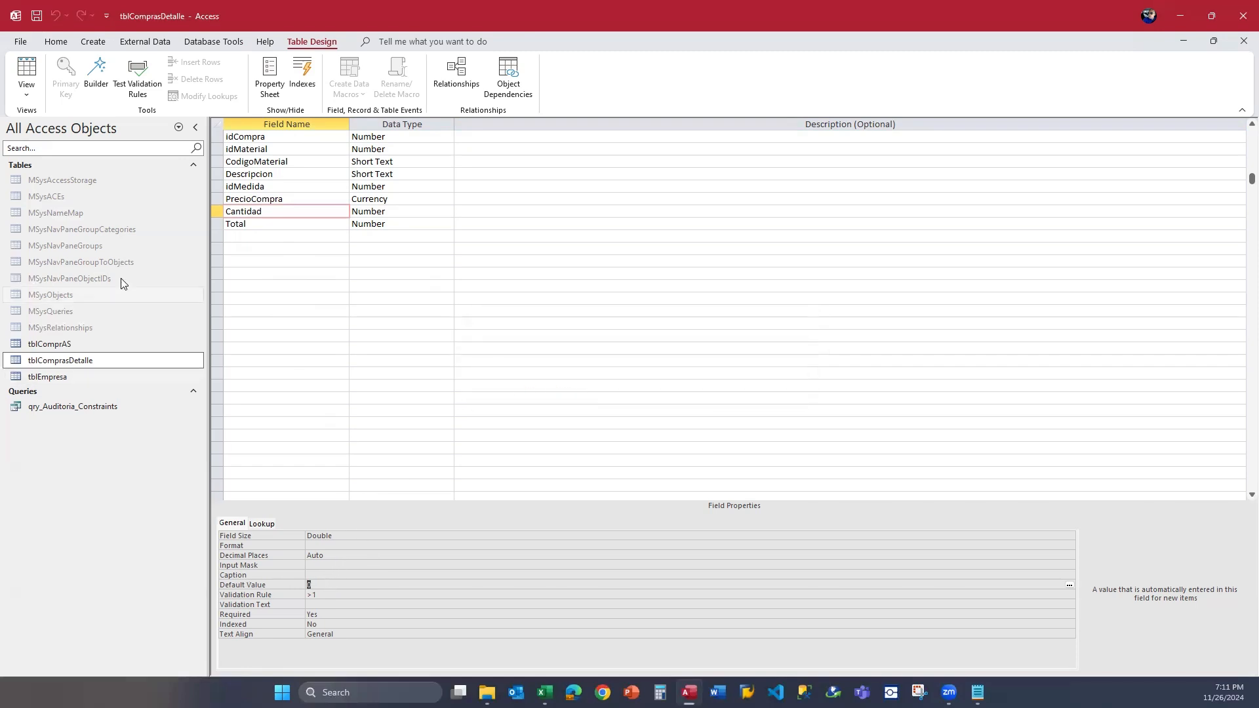
# Show tblComprasDetalle in Datasheet View and try to enter 1 as the USB record's Cantidad to test the validation rule.
pyautogui.click(27, 72)
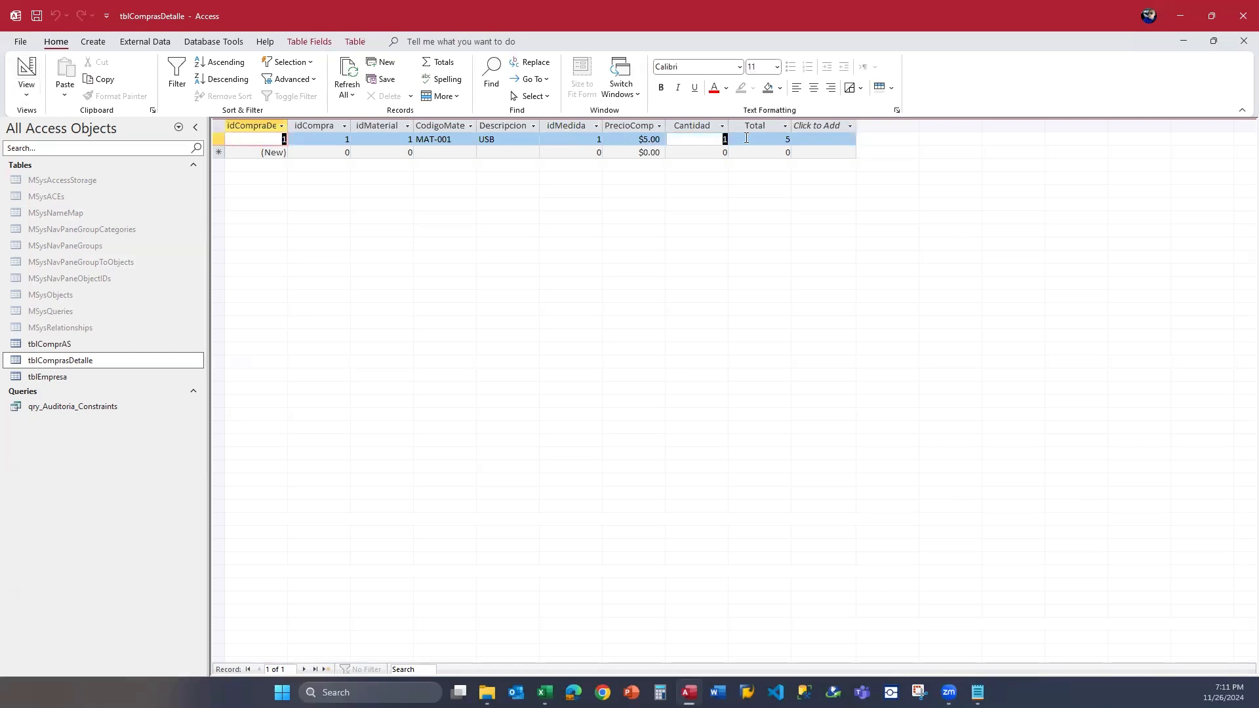
pyautogui.click(722, 139)
pyautogui.click(754, 139)
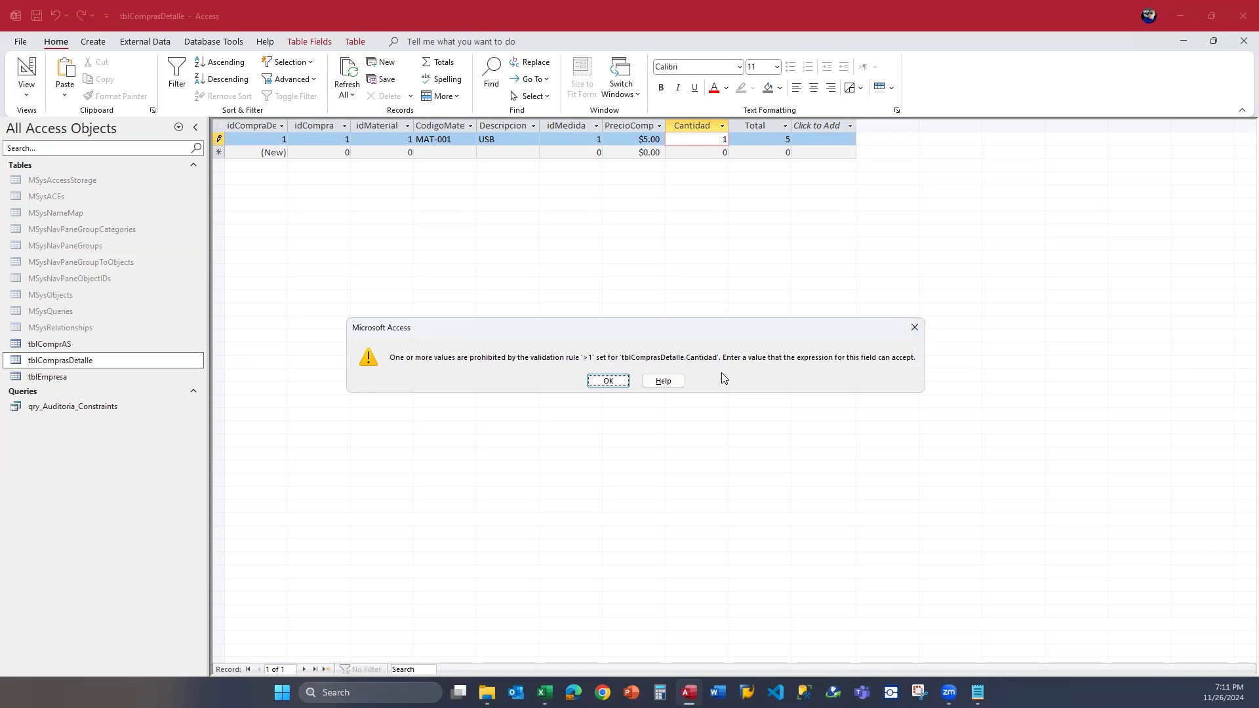
pyautogui.click(913, 329)
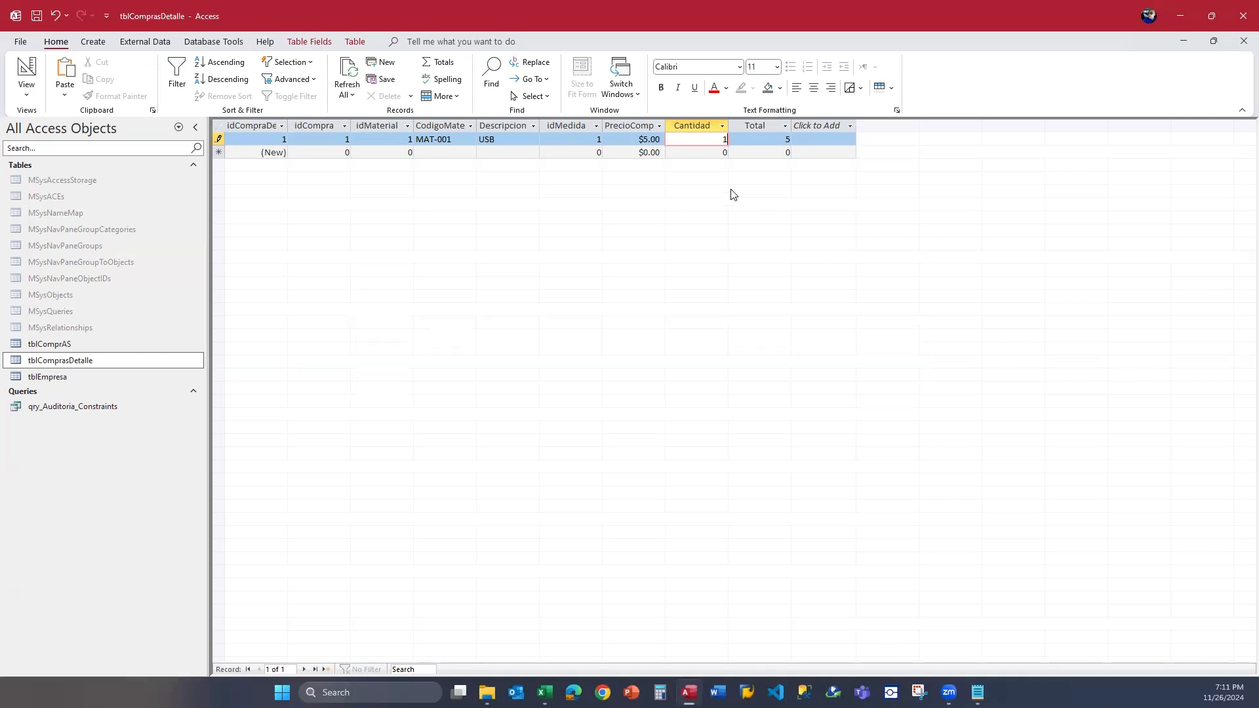
pyautogui.click(694, 146)
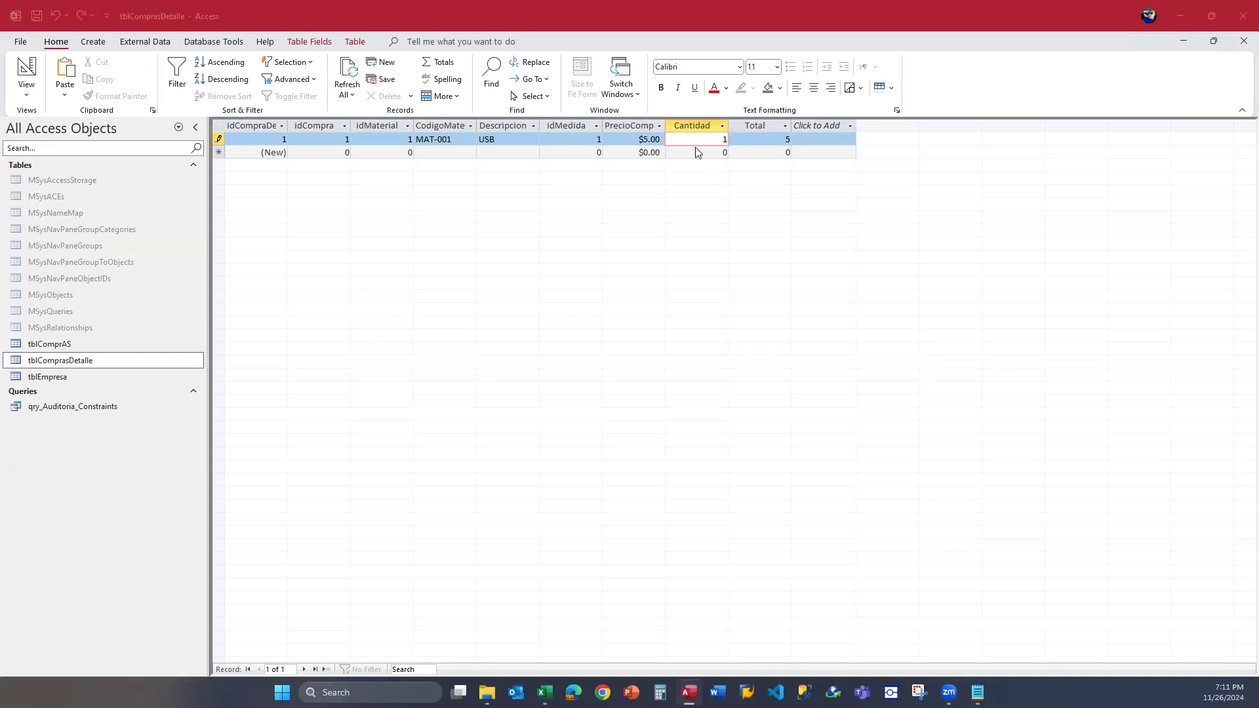
pyautogui.press('Return')
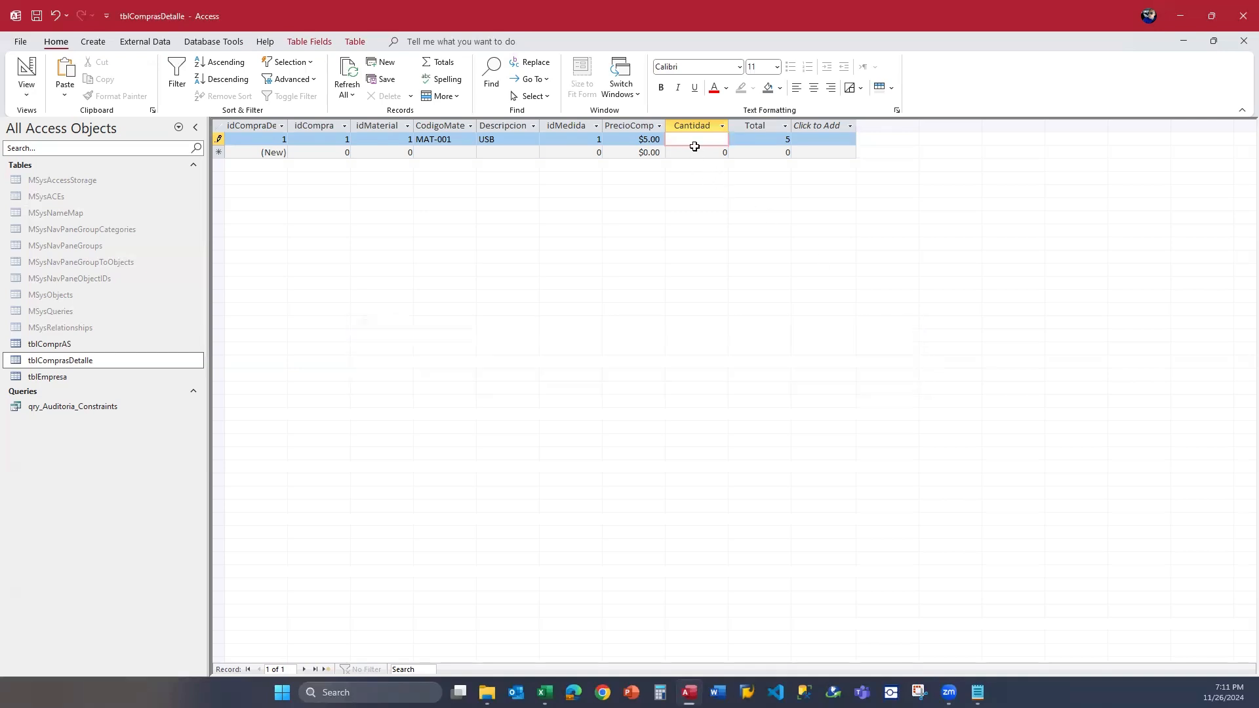
# Set the USB record's Cantidad to 2 and save the record.
pyautogui.write('2')
pyautogui.press('Down')
pyautogui.press('Up')
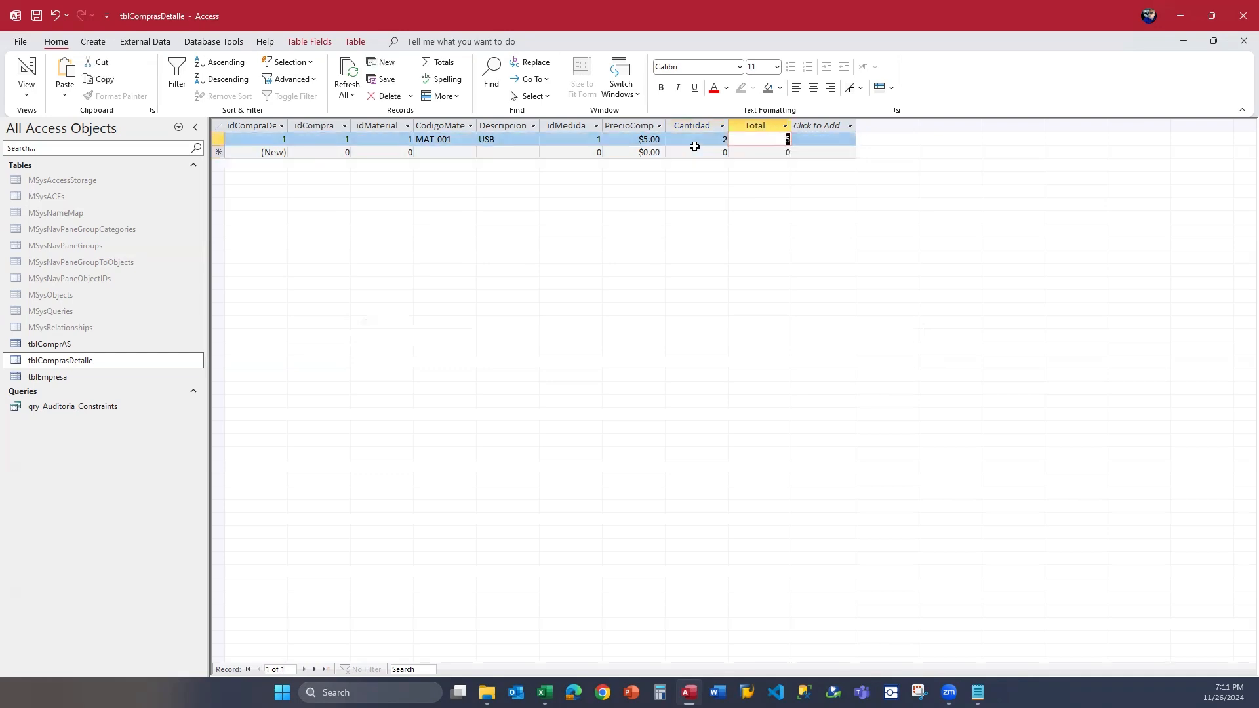
pyautogui.press('Down')
pyautogui.press('Up')
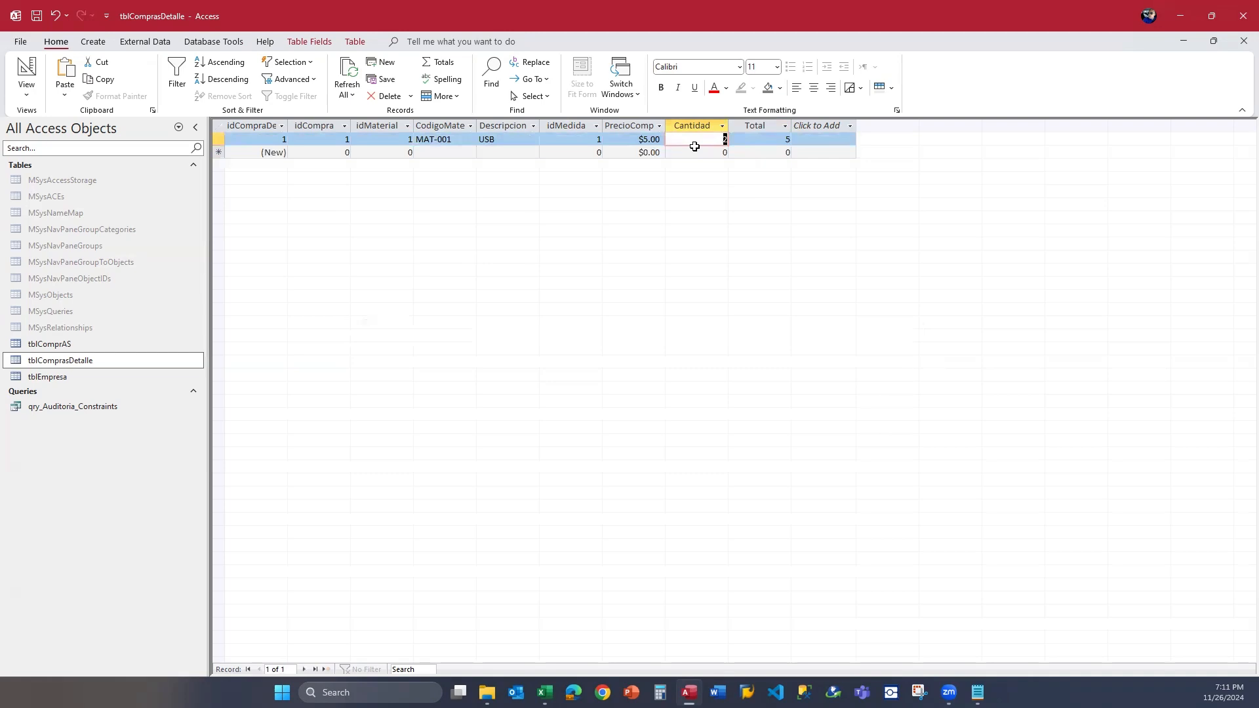
# Delete the Cantidad field's validation rule in Design View, save the table and return to Datasheet View.
pyautogui.click(22, 72)
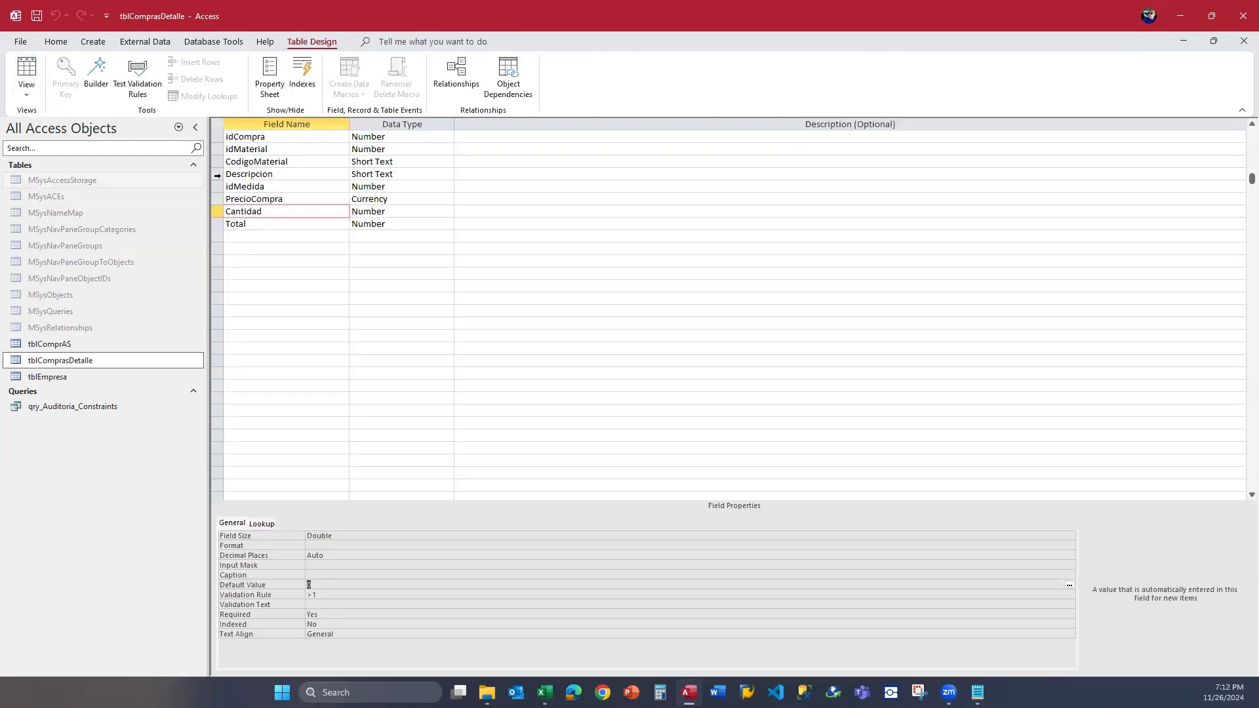
pyautogui.click(396, 217)
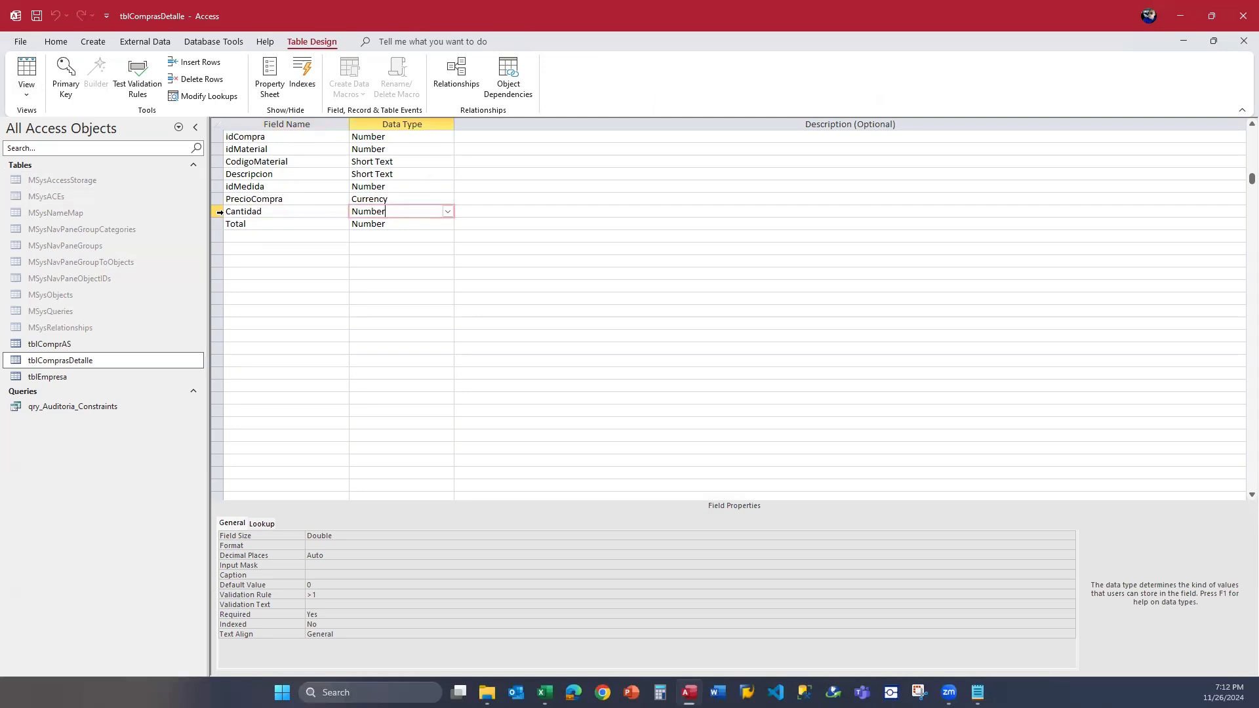
pyautogui.click(220, 212)
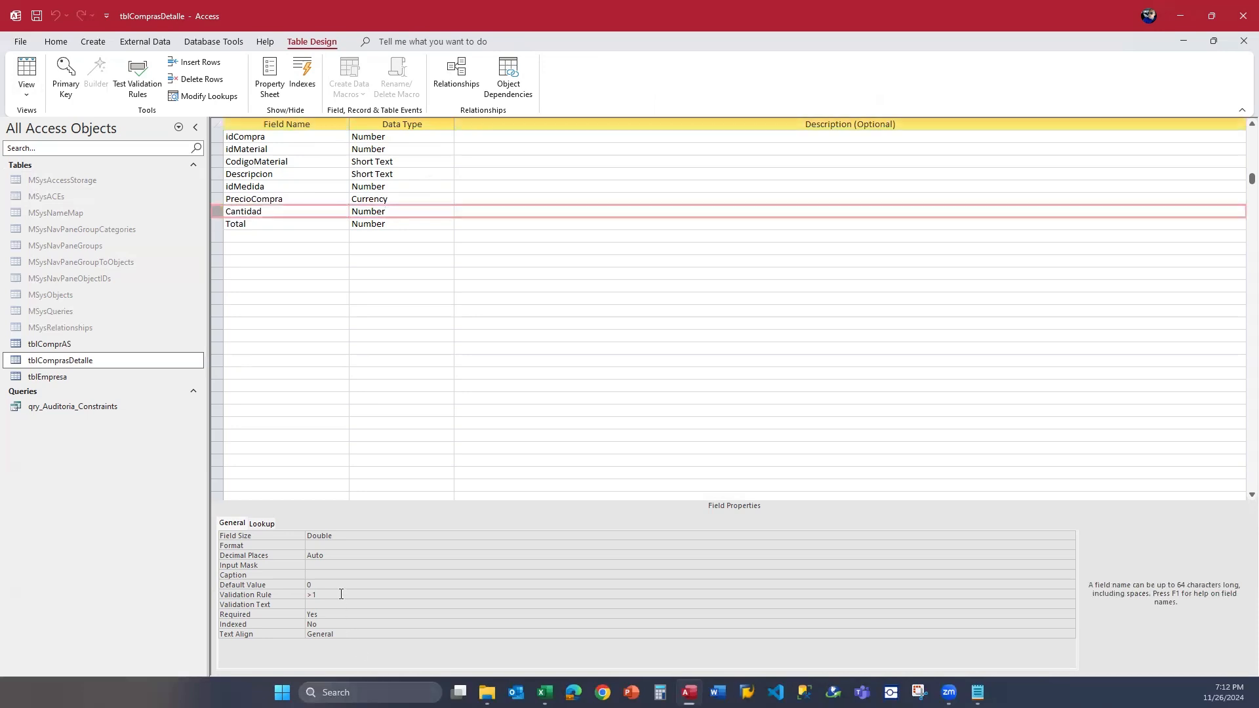
pyautogui.click(271, 594)
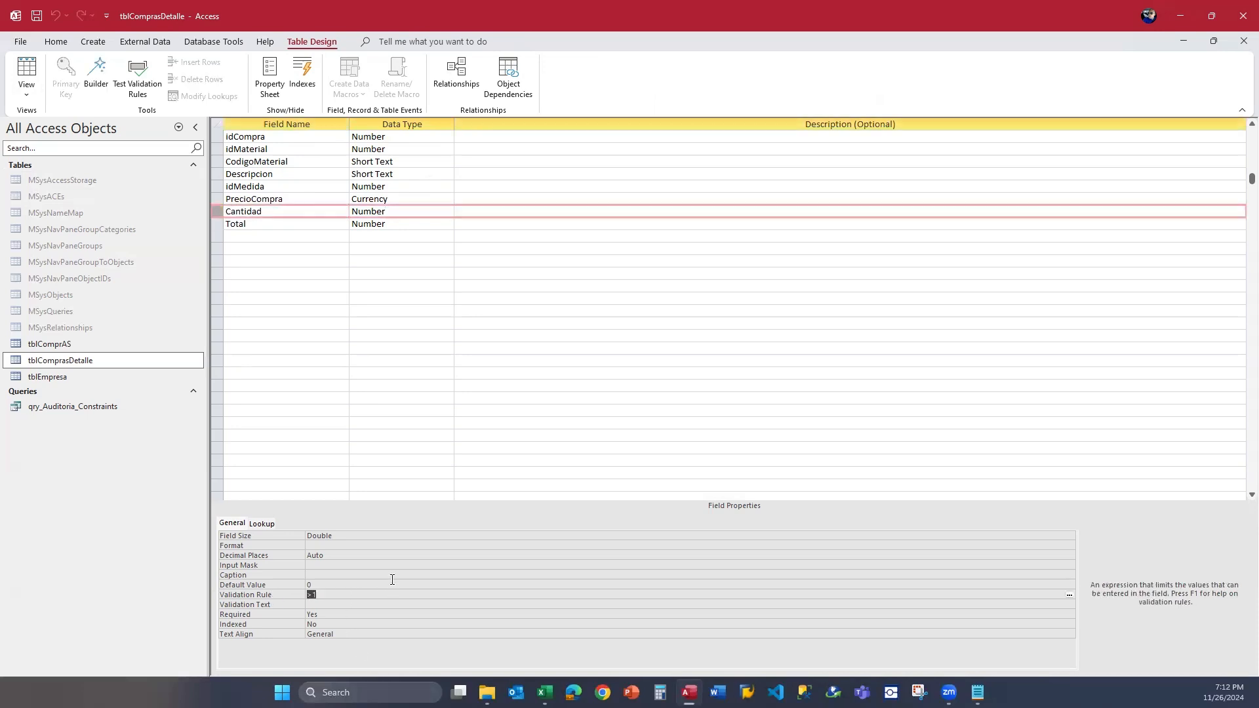
pyautogui.press('Delete')
pyautogui.click(257, 226)
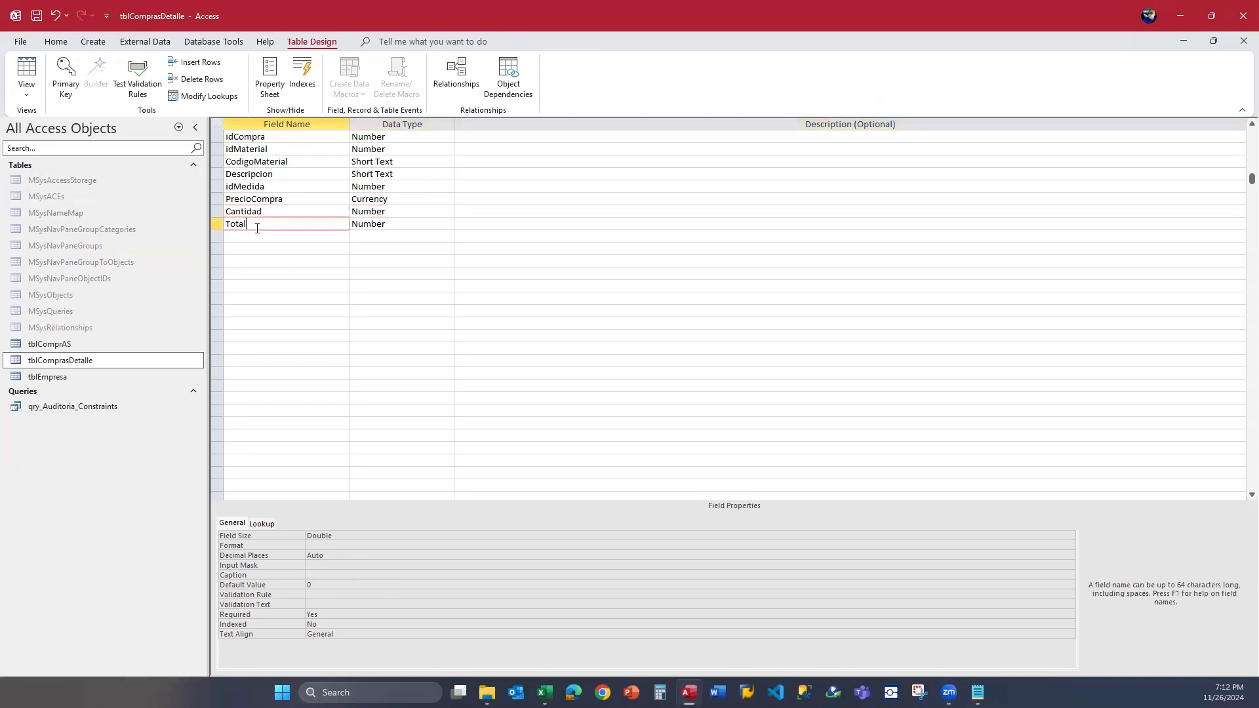
pyautogui.click(282, 211)
pyautogui.click(427, 210)
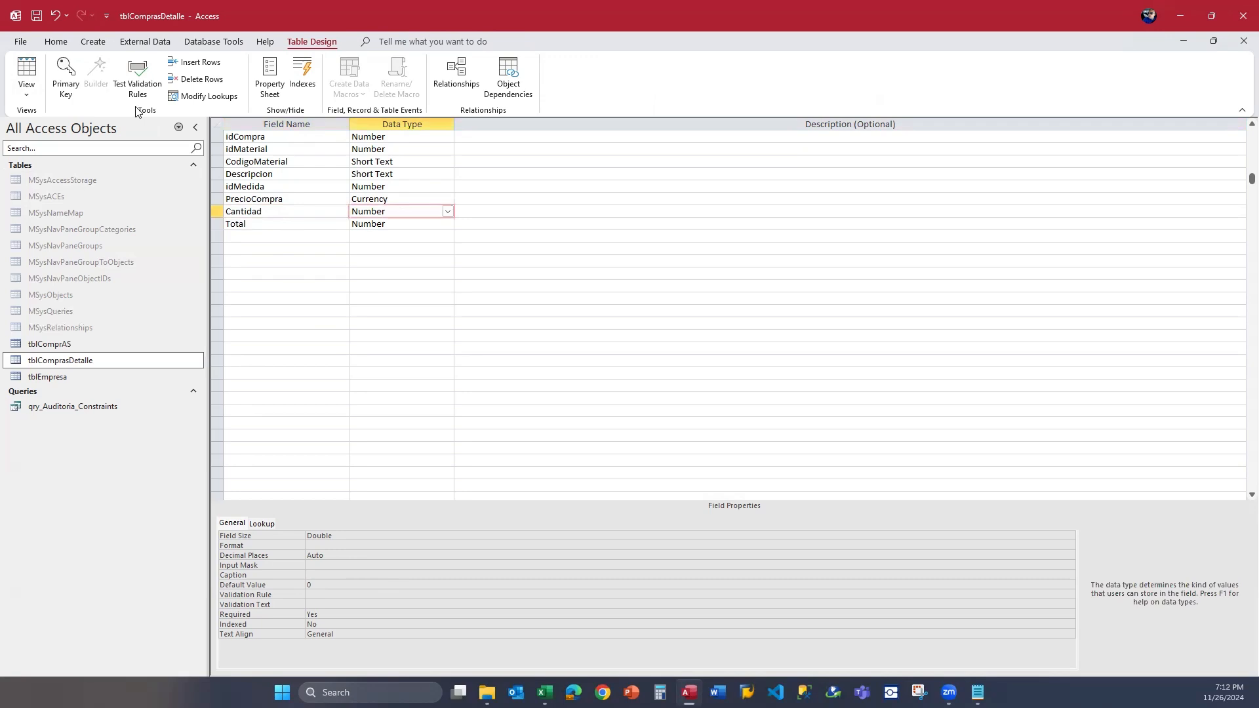
pyautogui.click(39, 15)
pyautogui.click(317, 229)
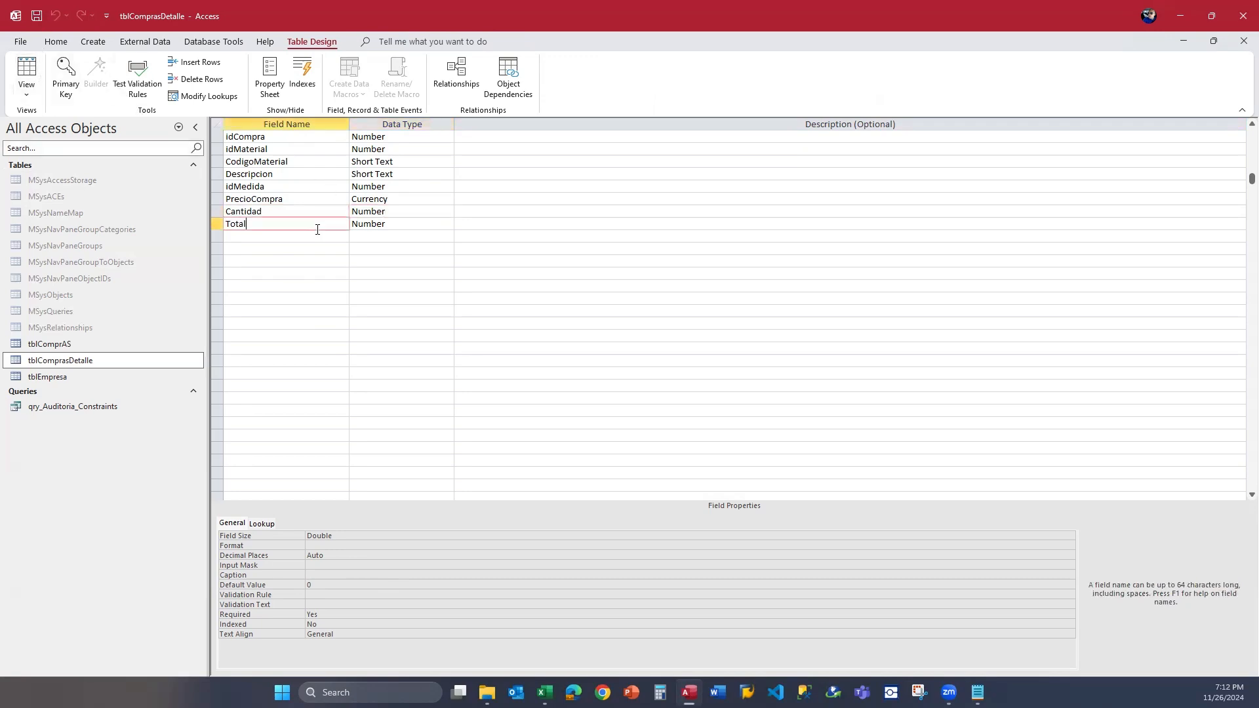
pyautogui.click(34, 76)
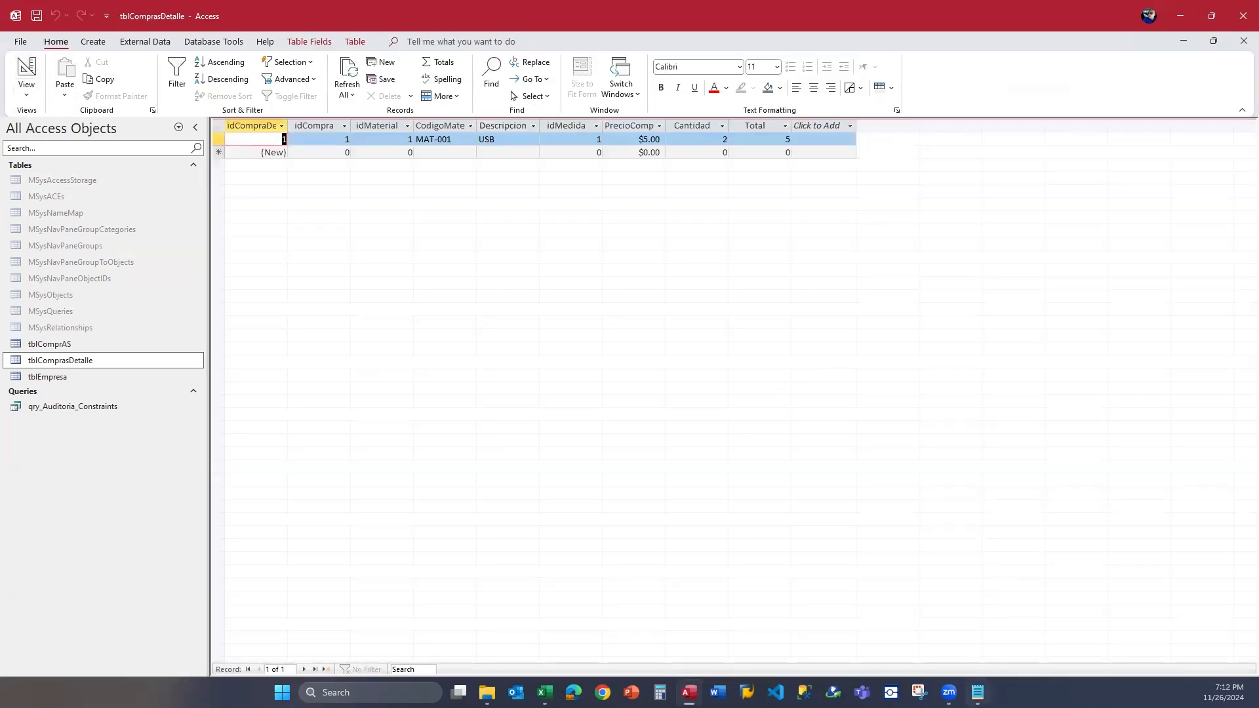
# Switch to T-SQL_CONSTRAINTS.txt in Notepad and copy the ALTER TABLE statement that adds restr_ComprasCantidad.
pyautogui.click(977, 691)
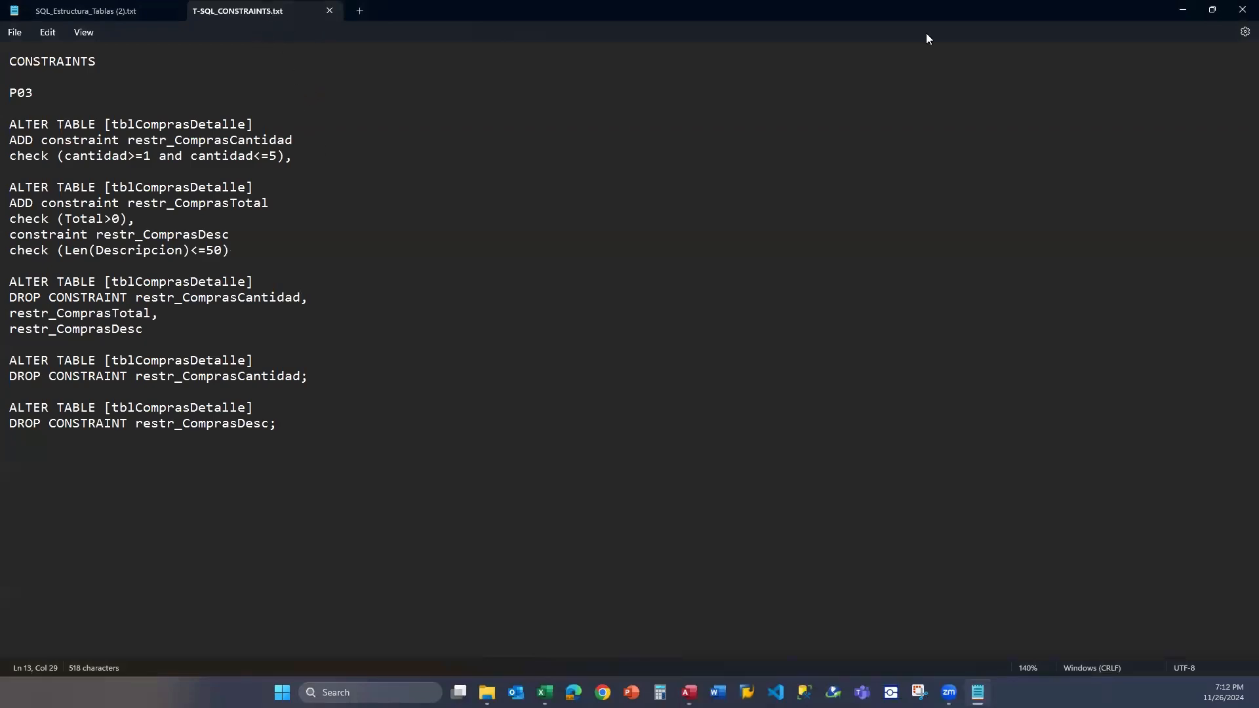
pyautogui.click(1211, 9)
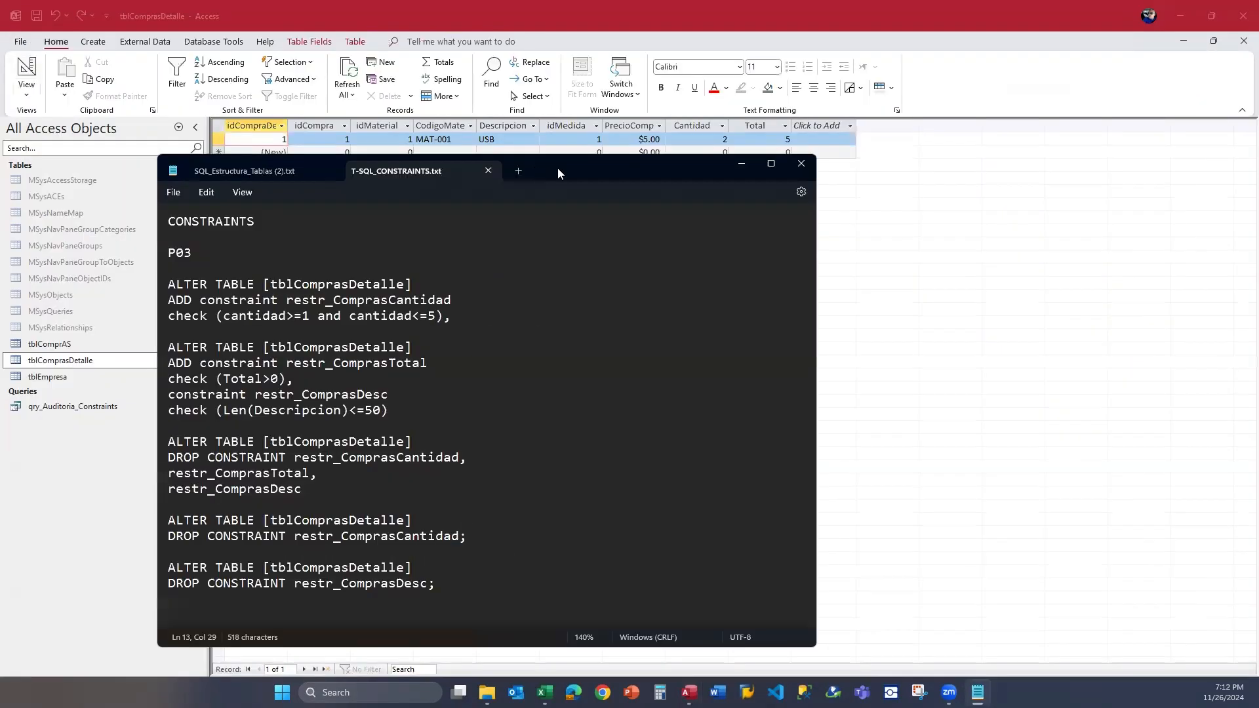
pyautogui.moveTo(557, 173); pyautogui.dragTo(910, 166)
pyautogui.click(694, 308)
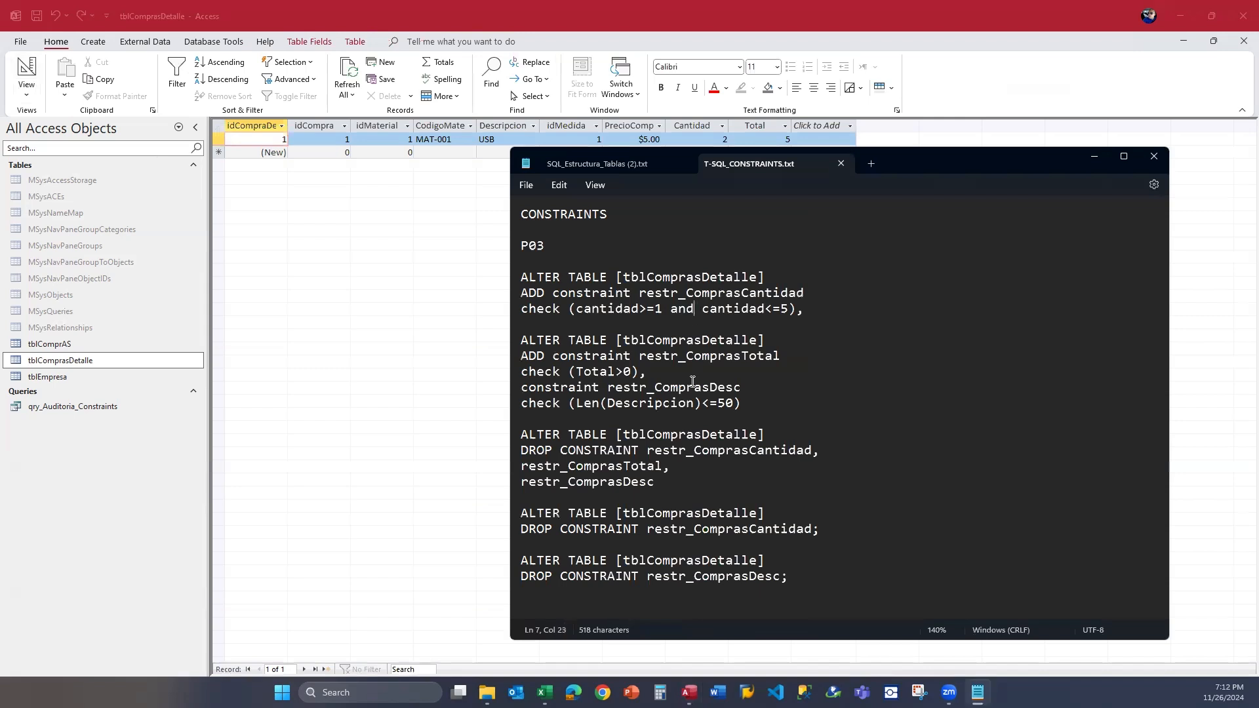
pyautogui.moveTo(815, 314); pyautogui.dragTo(521, 279)
pyautogui.rightClick(549, 279)
pyautogui.click(583, 336)
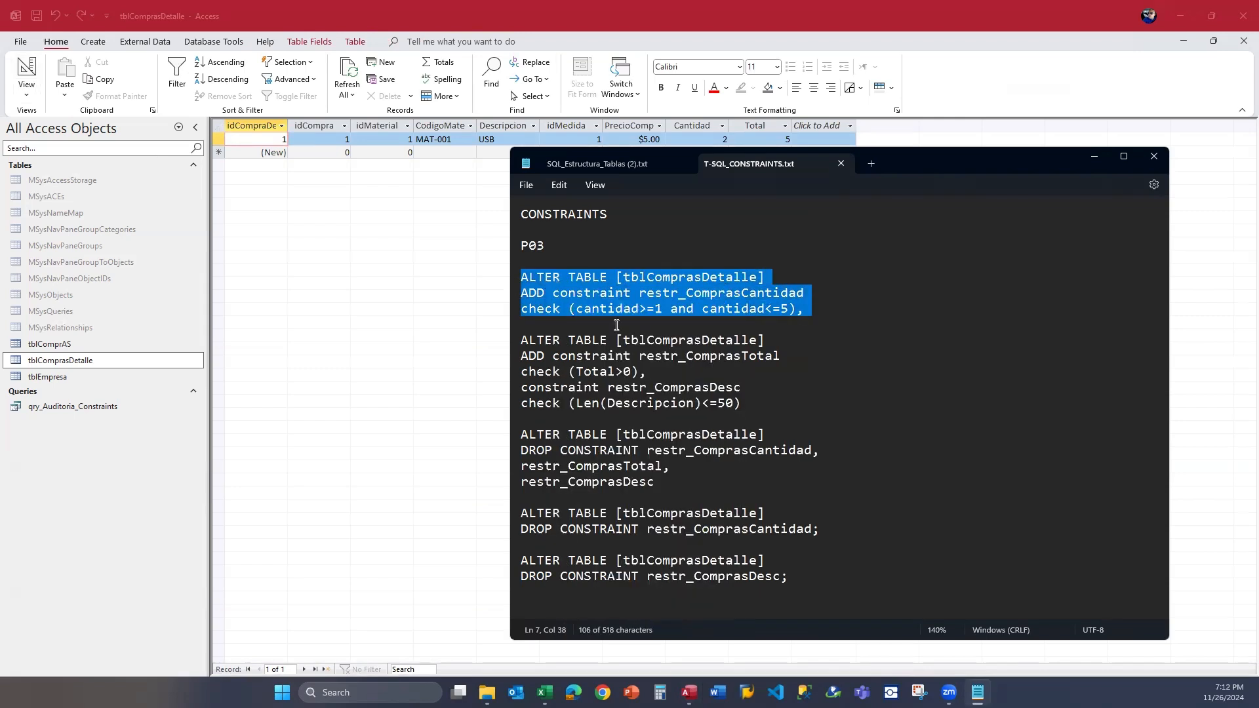
# Switch to Excel and paste the copied ALTER TABLE statement into the execSQL form's SQL statement box.
pyautogui.click(1093, 160)
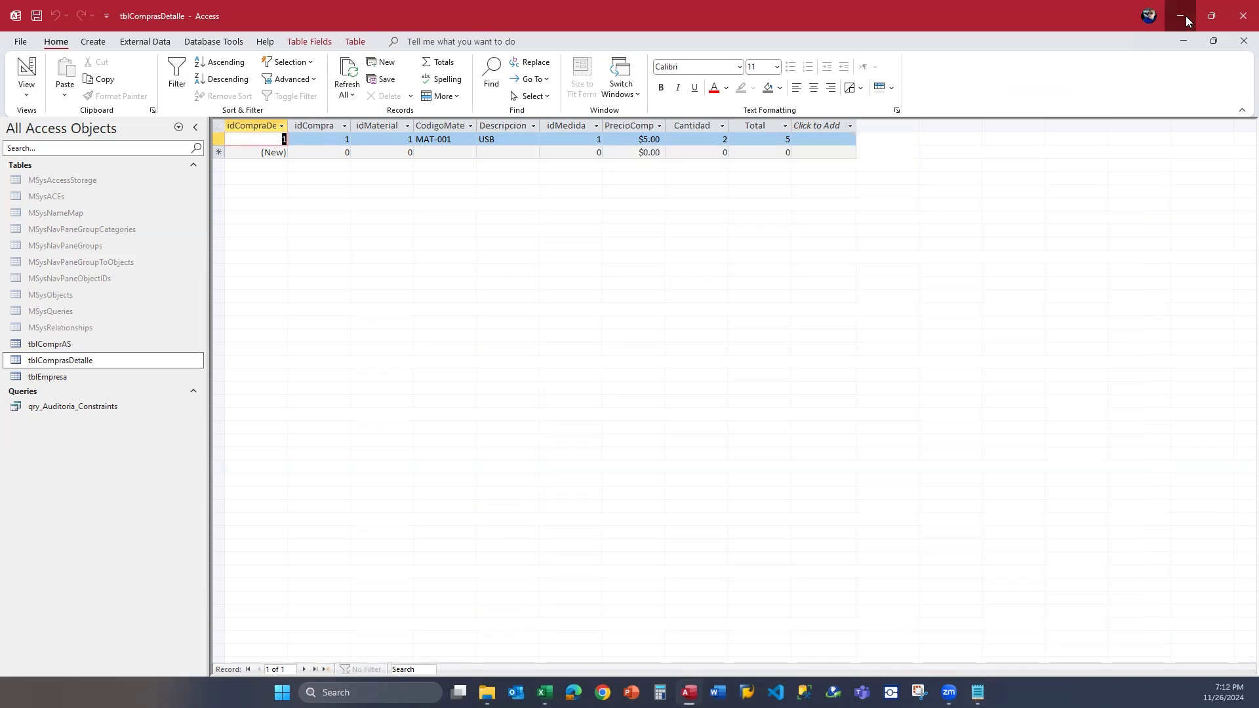
pyautogui.click(1180, 16)
pyautogui.hotkey('ctrl', 'v')
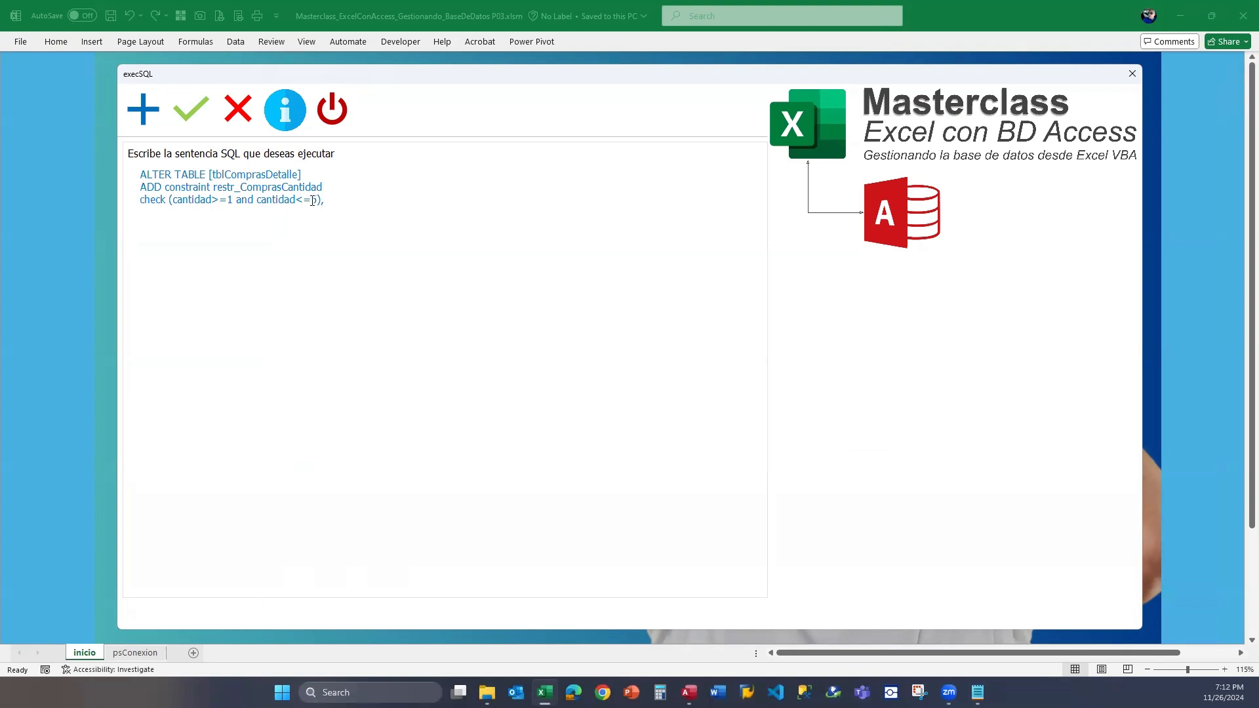
# Examine the statement's ALTER TABLE clause, the tblComprasDetalle table name and the restr_ComprasCantidad constraint name.
pyautogui.click(307, 173)
pyautogui.moveTo(140, 173)
pyautogui.mouseDown()
pyautogui.moveTo(195, 175)
pyautogui.moveTo(146, 174)
pyautogui.mouseUp()
pyautogui.click(173, 173)
pyautogui.click(200, 174)
pyautogui.moveTo(208, 173); pyautogui.dragTo(140, 175)
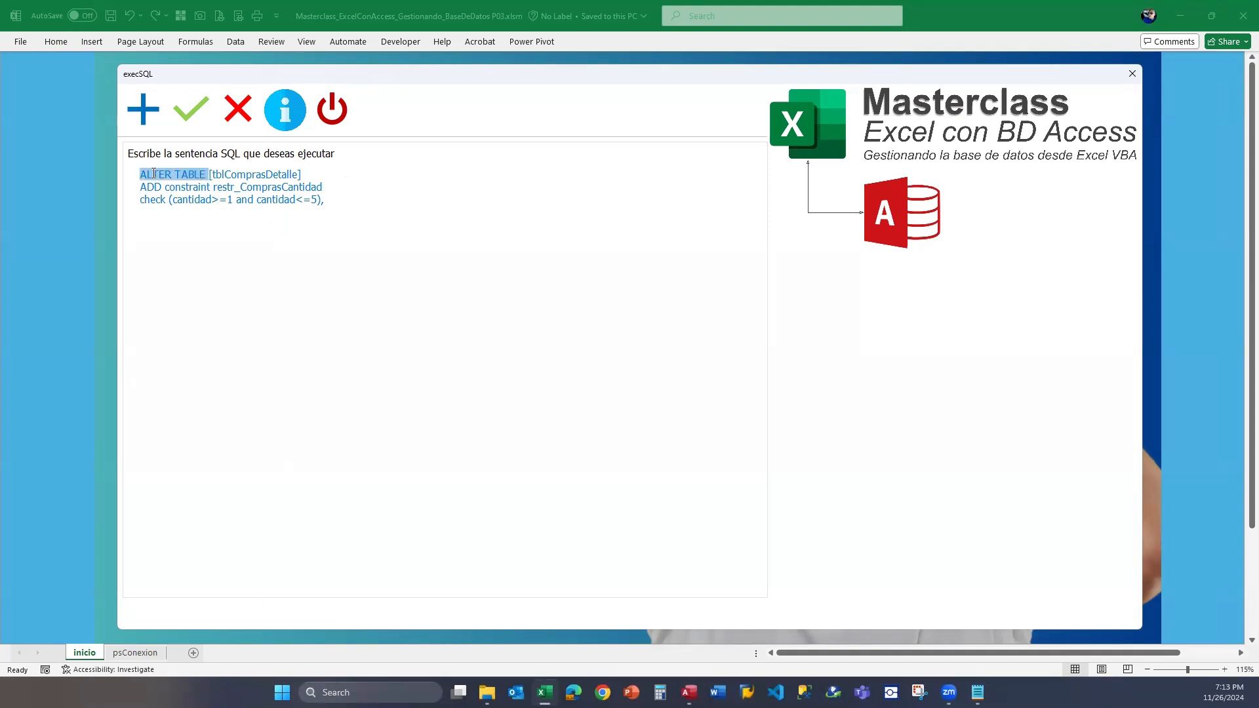
pyautogui.click(235, 175)
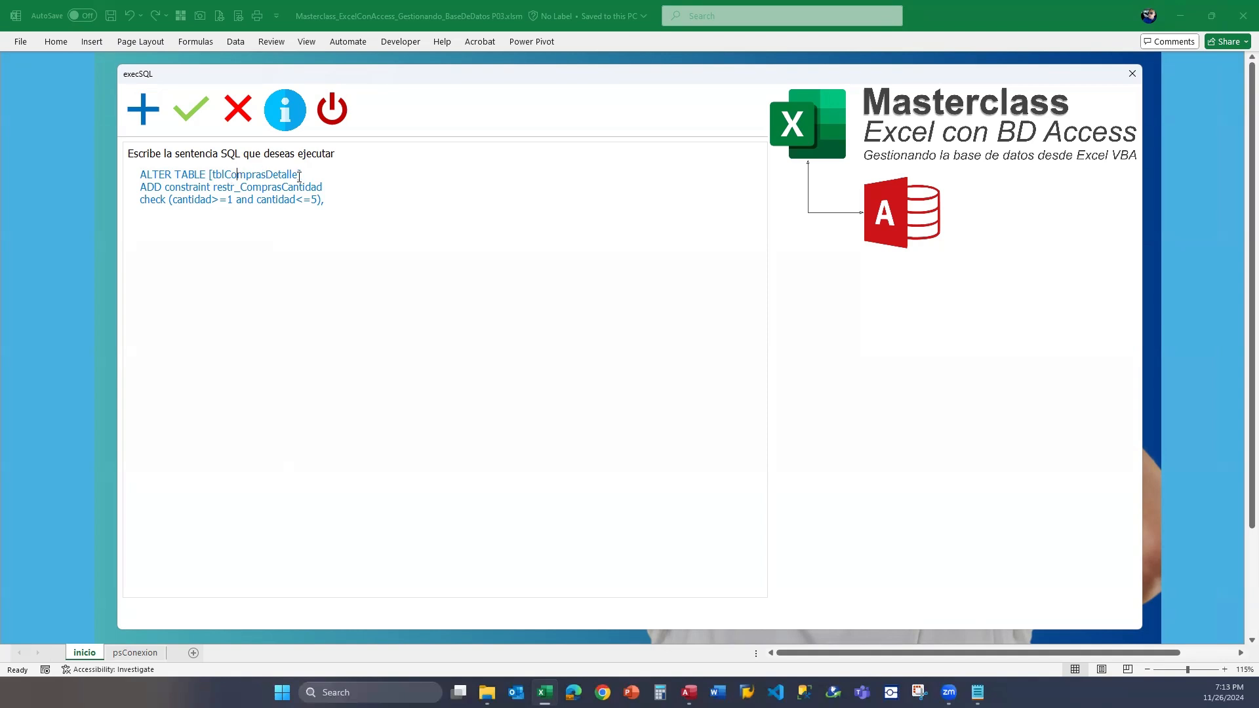
pyautogui.doubleClick(249, 176)
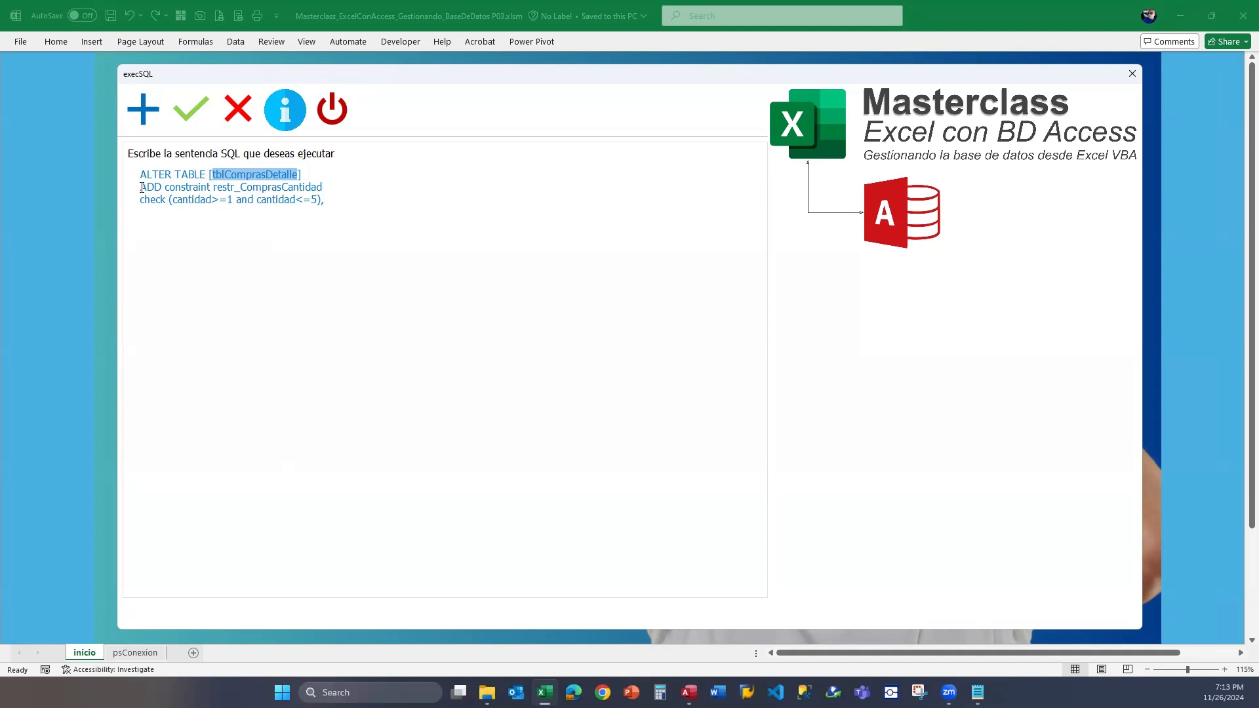
pyautogui.moveTo(212, 187)
pyautogui.mouseDown()
pyautogui.moveTo(153, 187)
pyautogui.moveTo(273, 188)
pyautogui.moveTo(225, 187)
pyautogui.mouseUp()
pyautogui.click(220, 187)
pyautogui.click(328, 187)
pyautogui.click(274, 187)
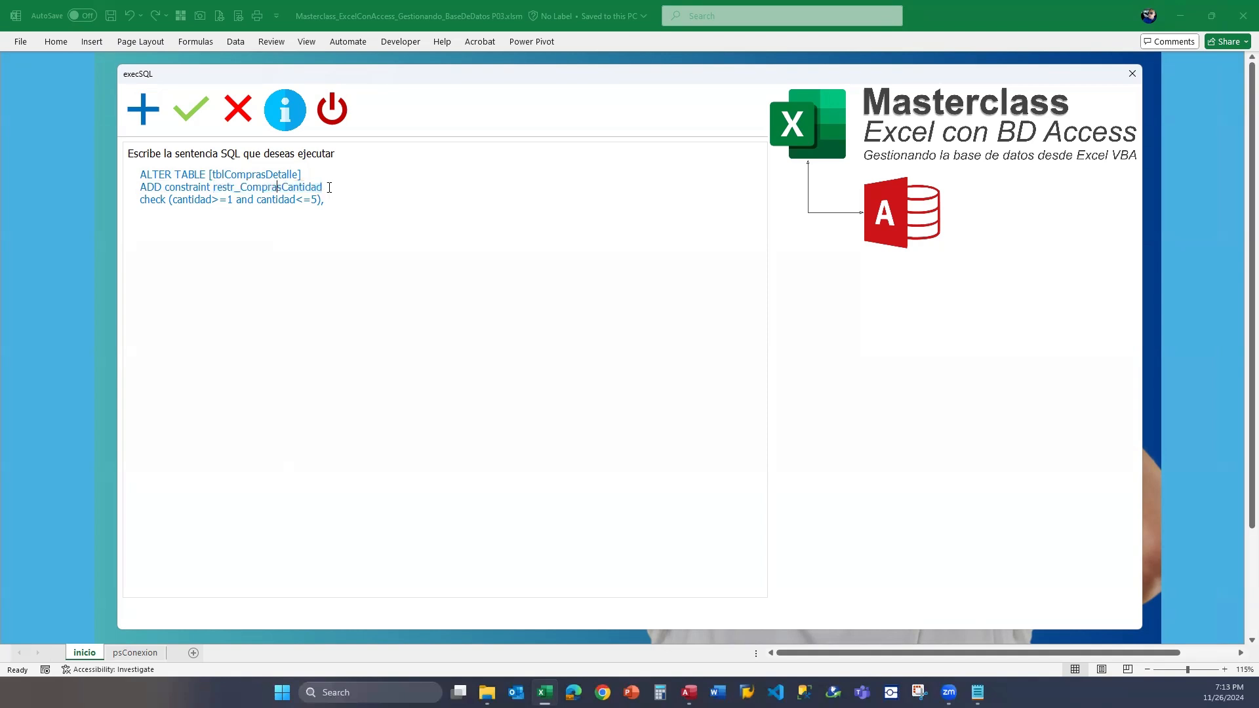
pyautogui.moveTo(323, 187); pyautogui.dragTo(227, 187)
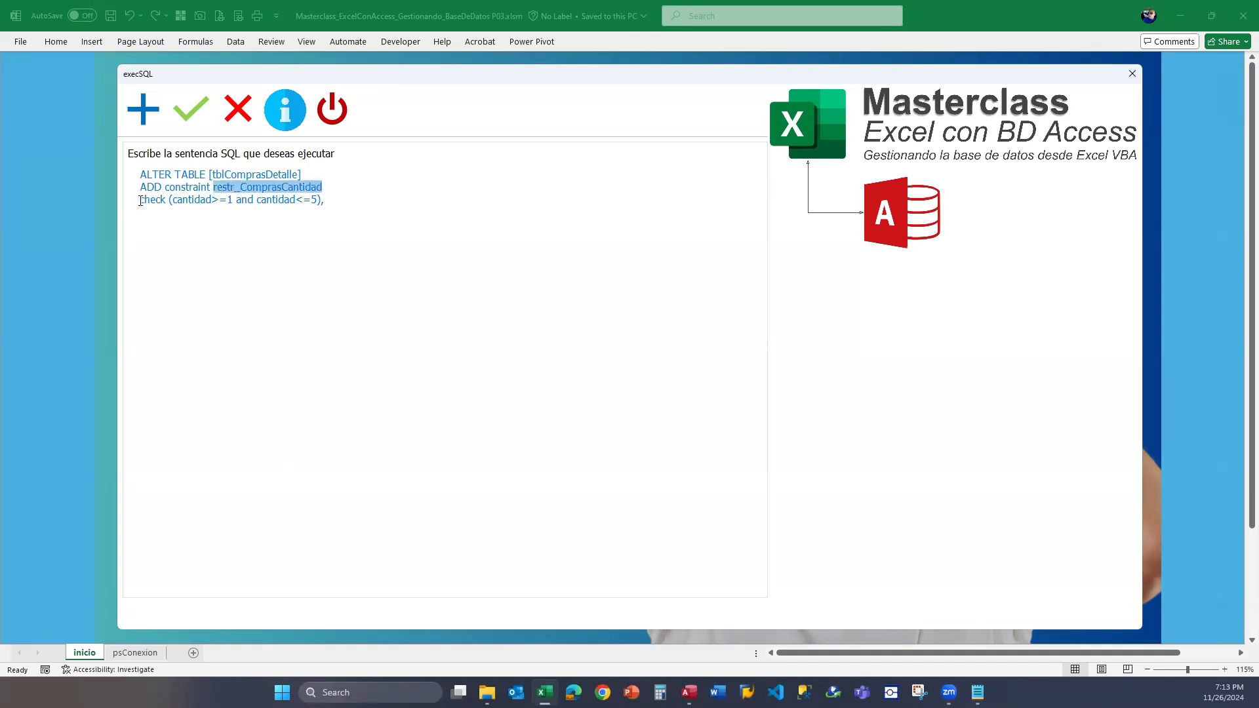
# Examine the check clause, including its cantidad field, the >=1 condition and the and operator.
pyautogui.moveTo(140, 199); pyautogui.dragTo(169, 199)
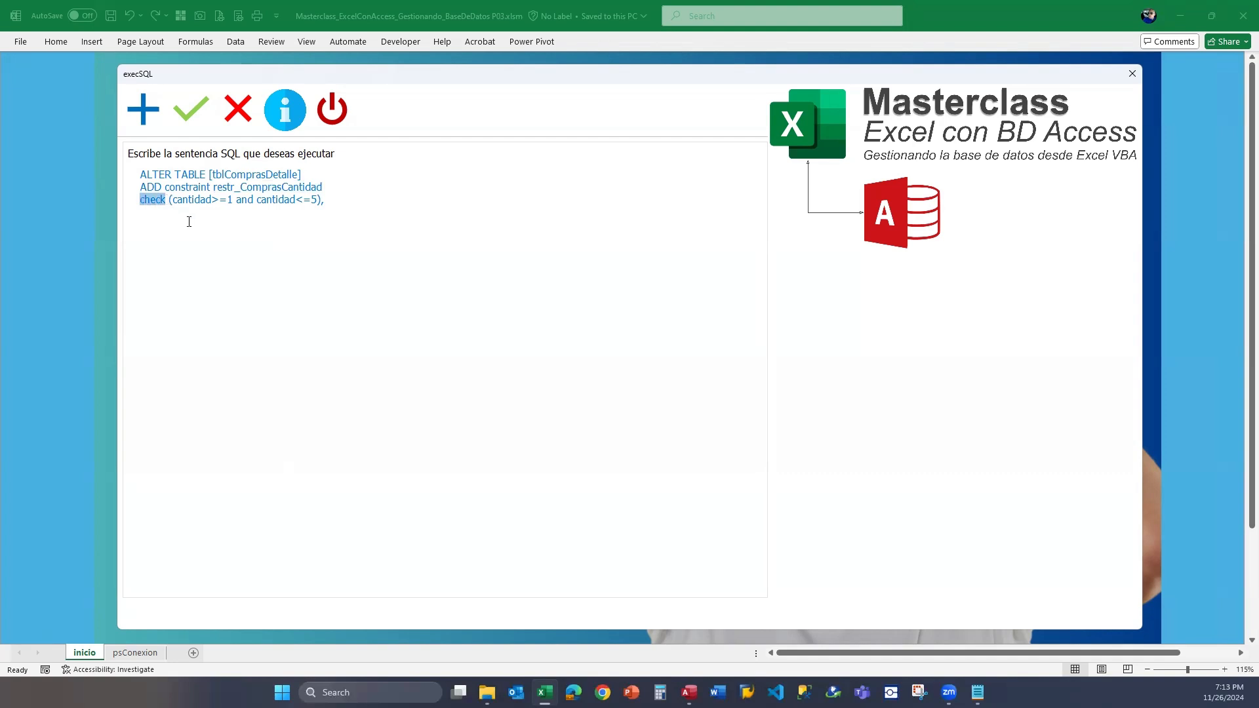
pyautogui.click(326, 199)
pyautogui.doubleClick(165, 200)
pyautogui.click(172, 200)
pyautogui.moveTo(171, 201); pyautogui.dragTo(214, 204)
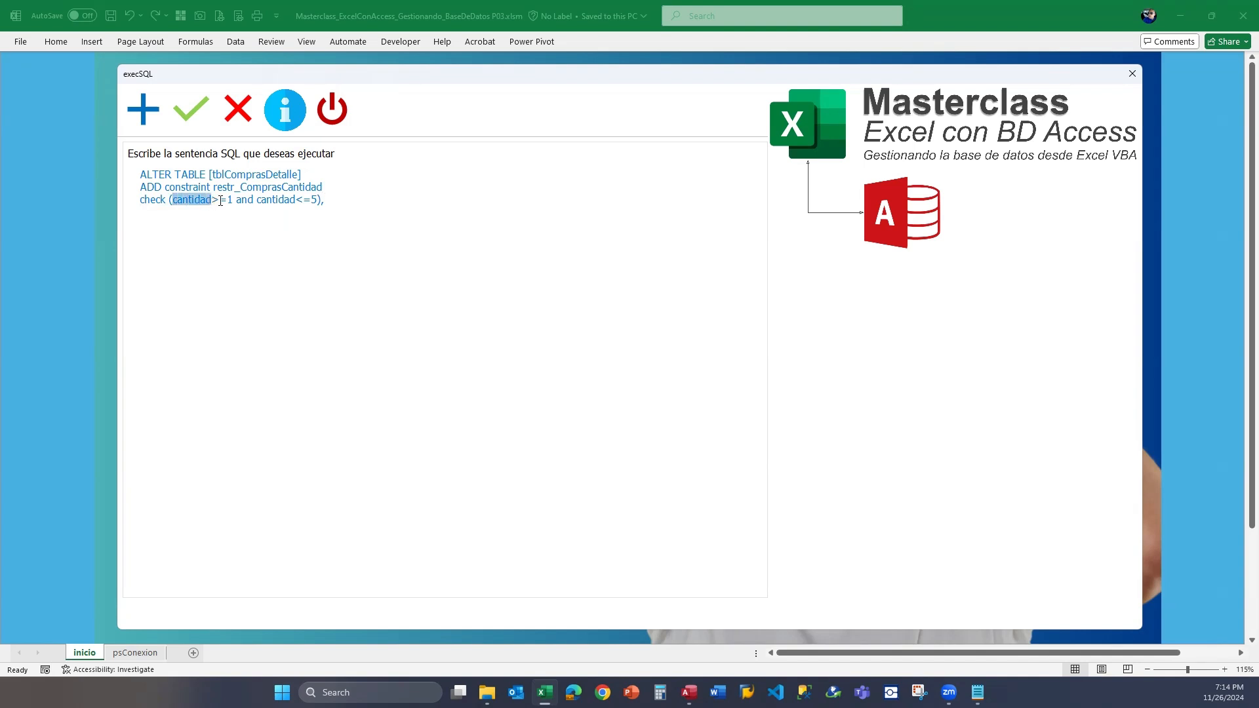
pyautogui.click(213, 200)
pyautogui.click(219, 200)
pyautogui.moveTo(234, 198); pyautogui.dragTo(173, 199)
pyautogui.doubleClick(237, 199)
# Remove "and cantidad<=5" from the check clause and put it back.
pyautogui.moveTo(318, 199); pyautogui.dragTo(250, 204)
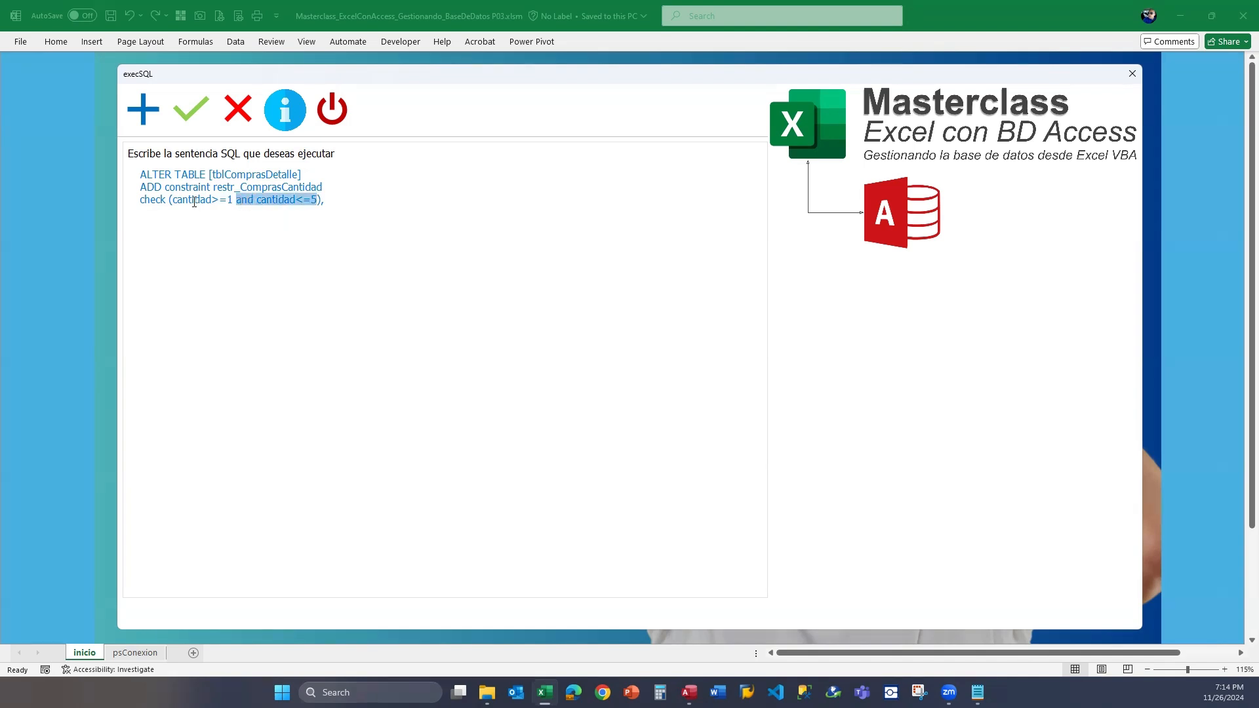
pyautogui.press('Delete')
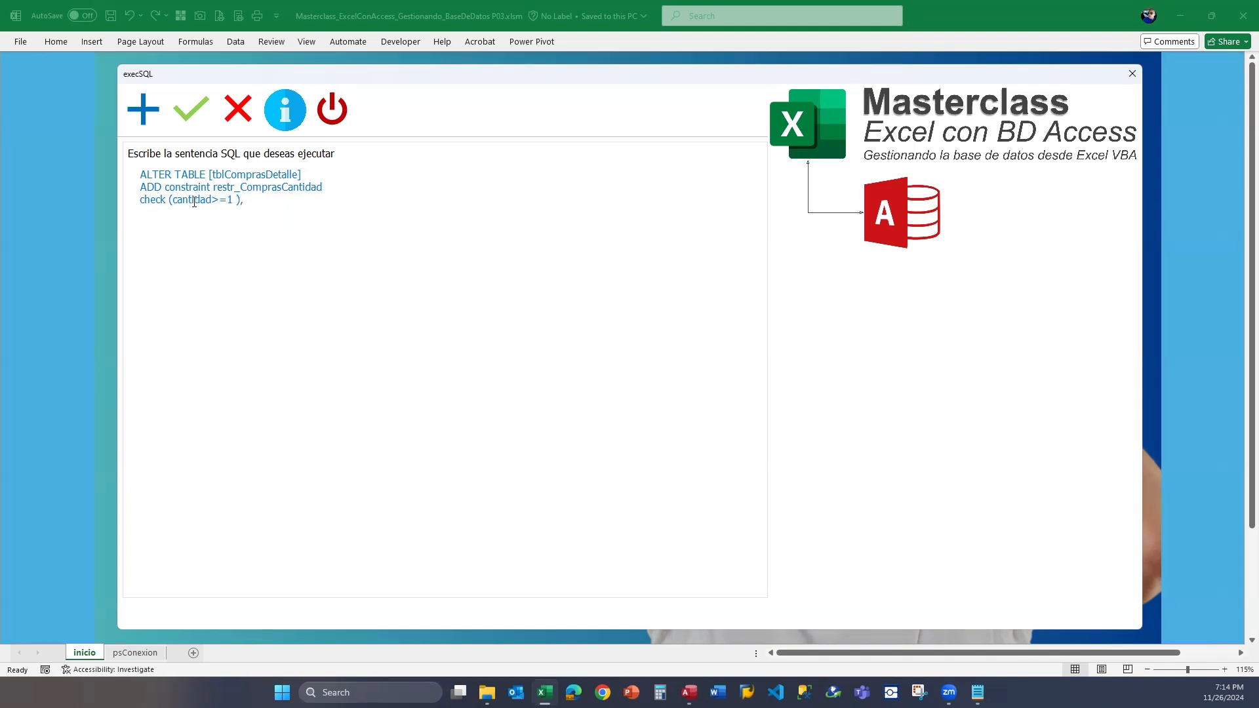
pyautogui.press('BackSpace')
pyautogui.write('and cantidad<=5')
# Remove the trailing comma after the check clause's closing parenthesis and review the complete SQL statement.
pyautogui.click(254, 199)
pyautogui.moveTo(258, 202); pyautogui.dragTo(313, 198)
pyautogui.click(228, 200)
pyautogui.moveTo(230, 201)
pyautogui.mouseDown()
pyautogui.moveTo(317, 200)
pyautogui.moveTo(225, 201)
pyautogui.mouseUp()
pyautogui.click(232, 200)
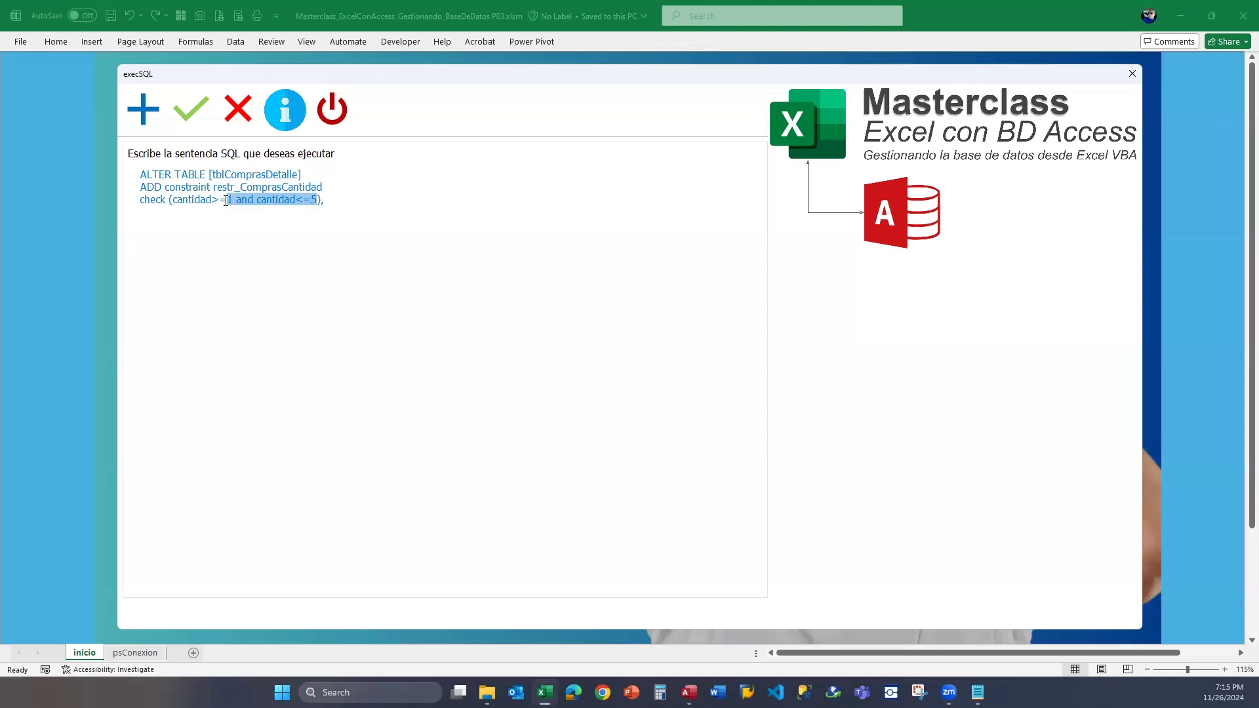
pyautogui.click(338, 200)
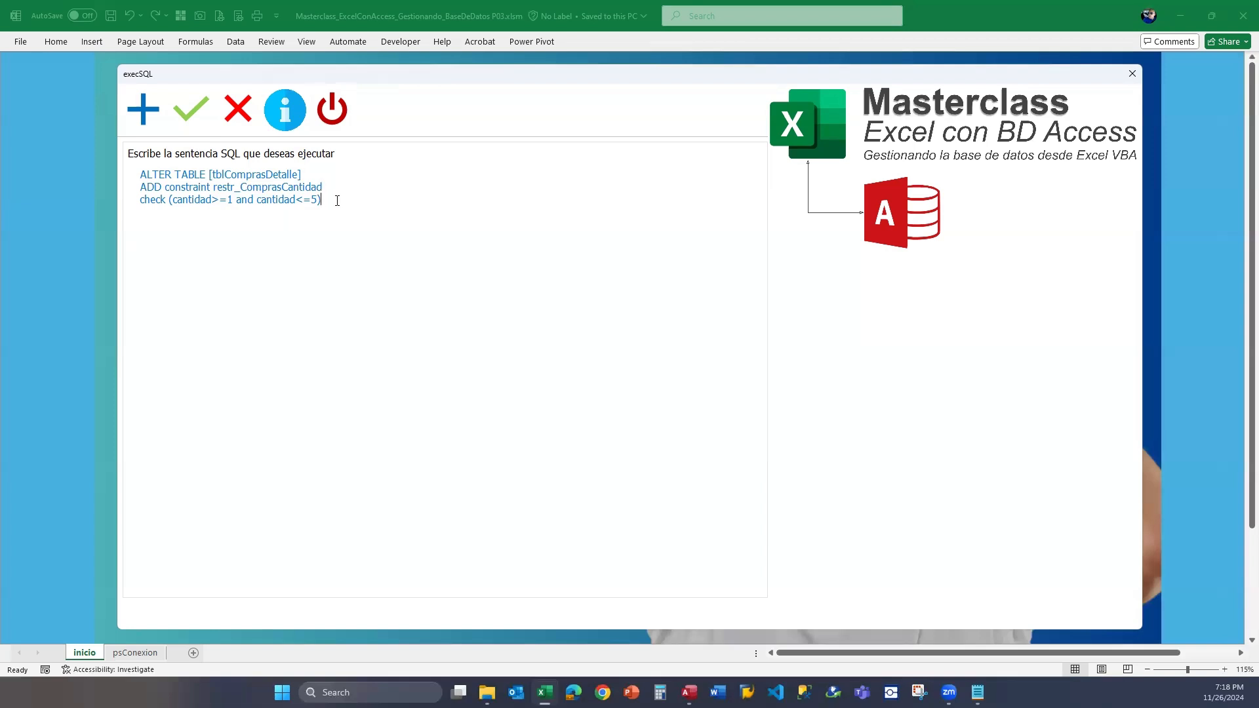
pyautogui.moveTo(337, 200); pyautogui.dragTo(148, 171)
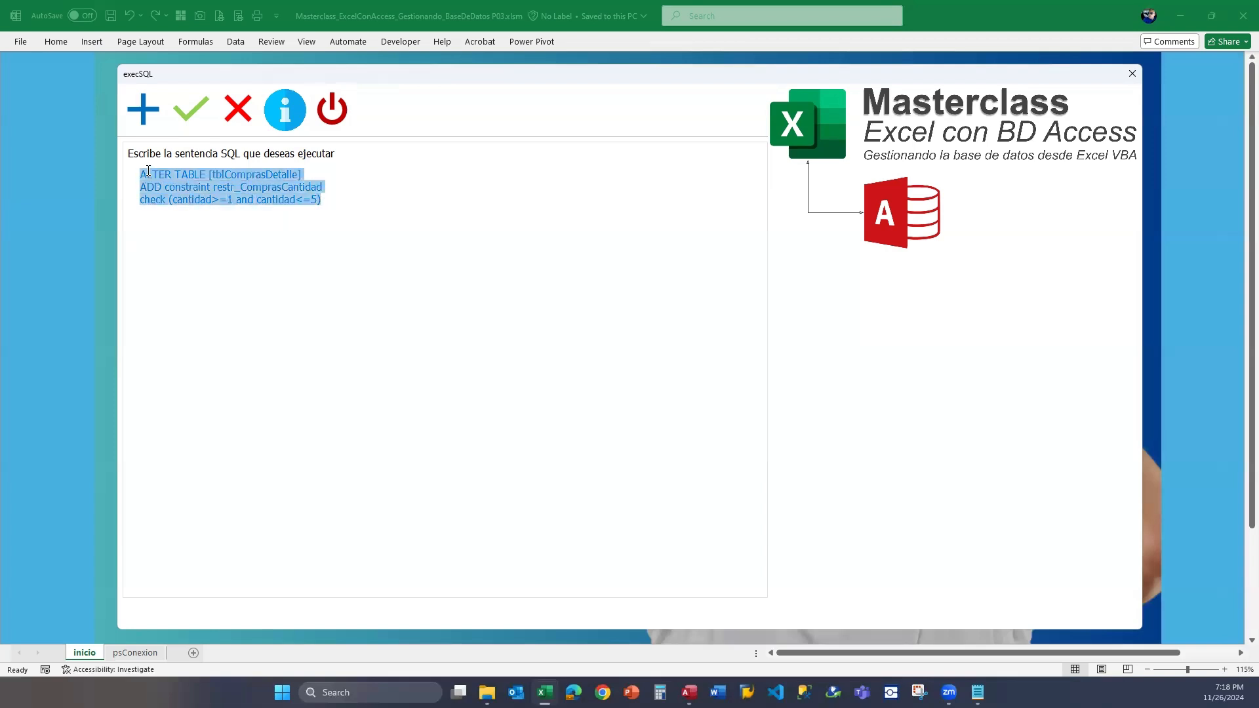
pyautogui.click(302, 188)
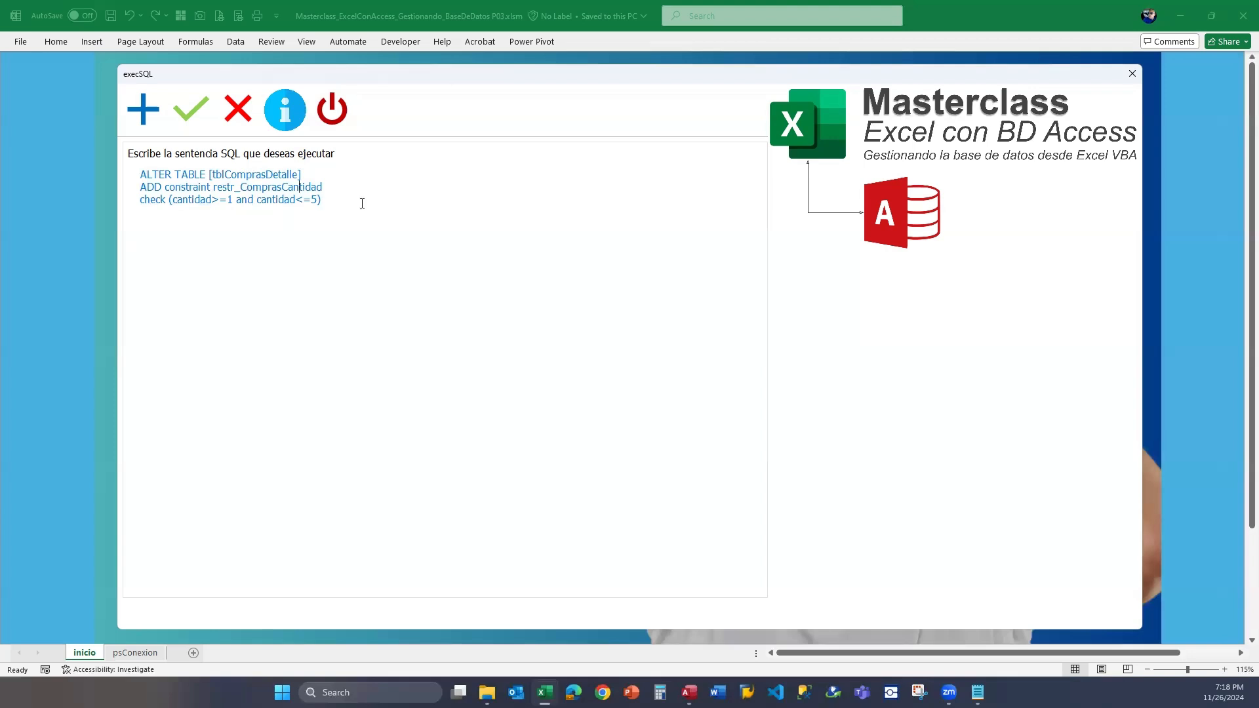
pyautogui.moveTo(362, 202); pyautogui.dragTo(152, 195)
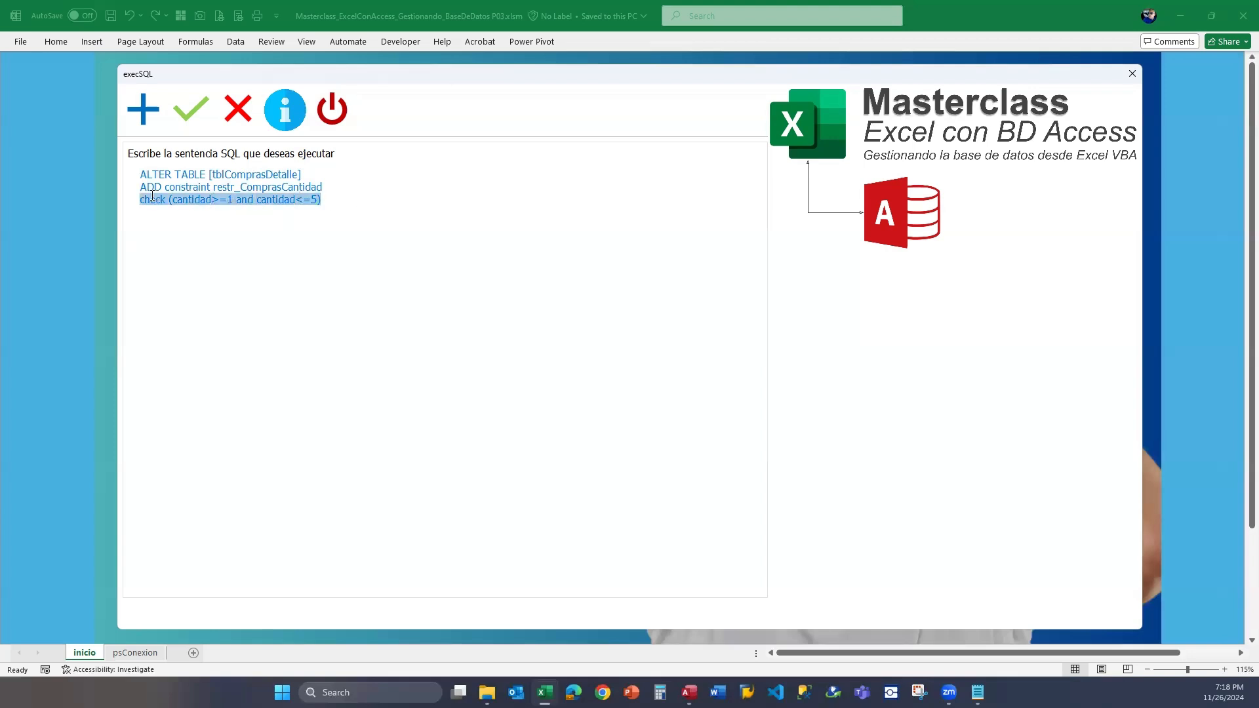
# Switch to Access and save 0 as the Cantidad of the MAT-001 record in tblComprasDetalle.
pyautogui.click(242, 190)
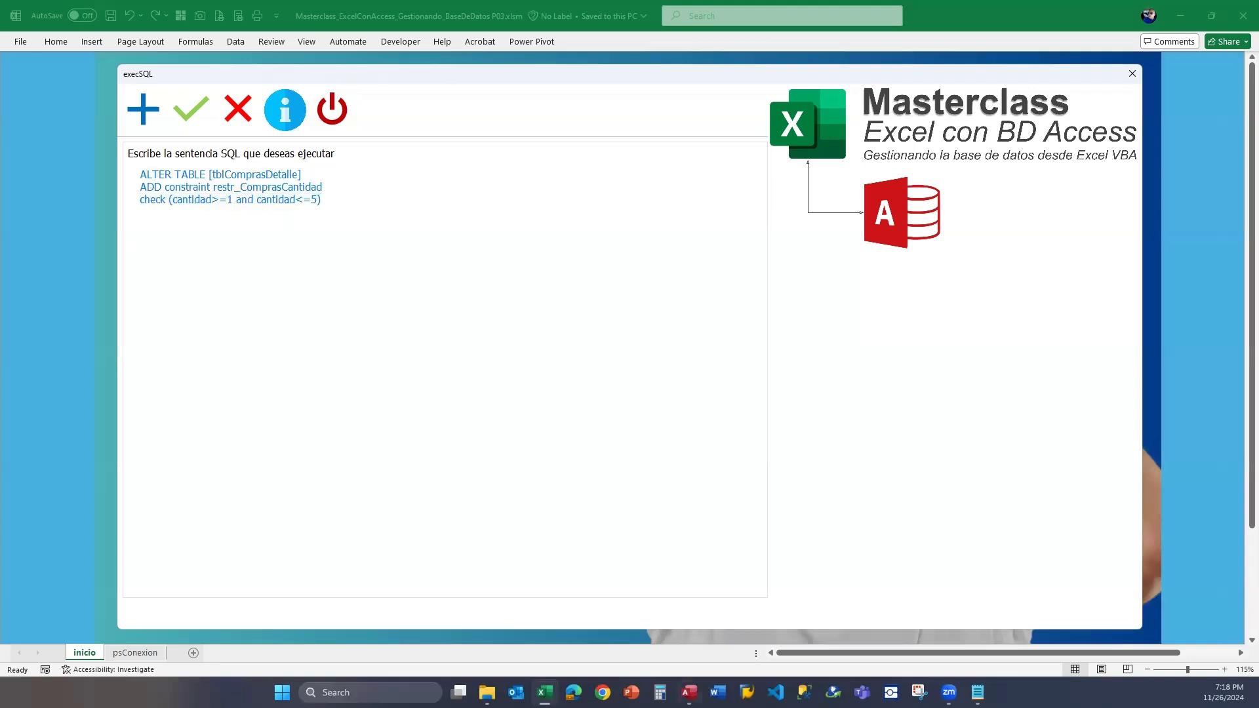
pyautogui.click(689, 691)
pyautogui.press('Tab')
pyautogui.press('Tab')
pyautogui.press('Tab')
pyautogui.press('Tab')
pyautogui.press('Tab')
pyautogui.press('Tab')
pyautogui.press('Tab')
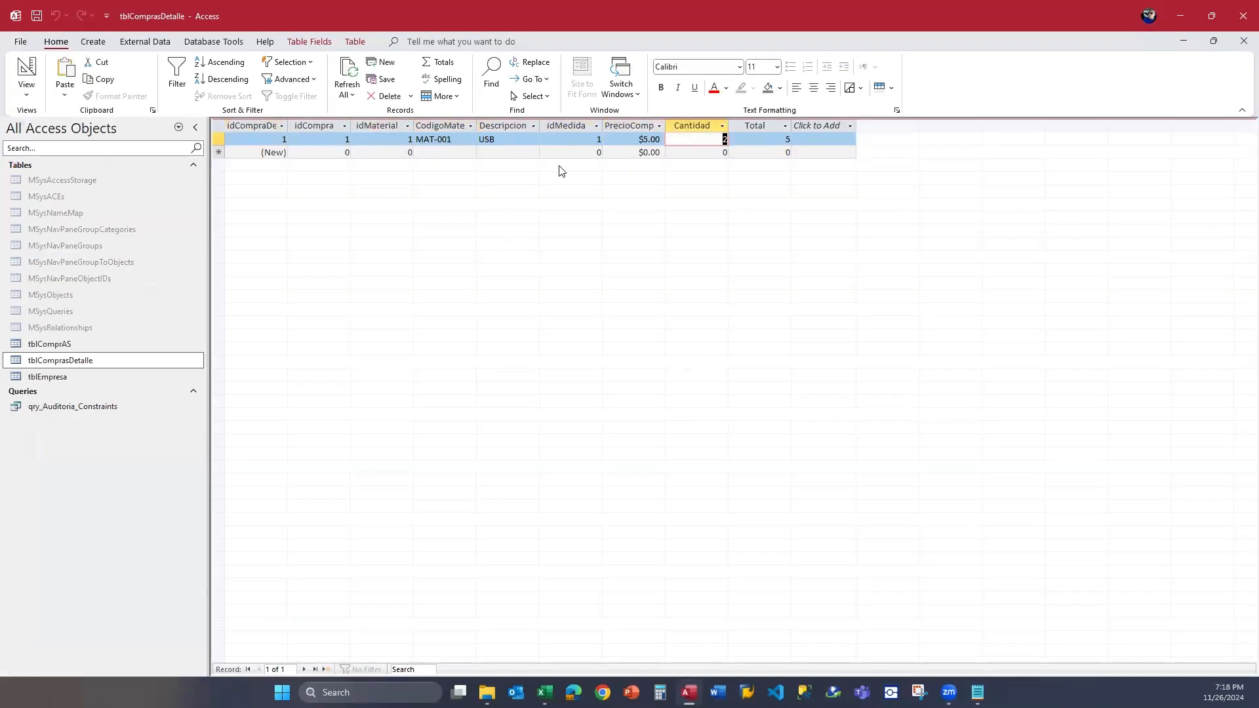
pyautogui.write('0')
pyautogui.press('Down')
pyautogui.press('Up')
pyautogui.press('Down')
pyautogui.press('Up')
pyautogui.press('Down')
pyautogui.press('Up')
pyautogui.press('Down')
pyautogui.press('Up')
# Set the MAT-001 record's Cantidad to 1 and save the record.
pyautogui.write('1')
pyautogui.press('Right')
pyautogui.press('Left')
pyautogui.press('Left')
pyautogui.press('Left')
pyautogui.press('Left')
pyautogui.press('Left')
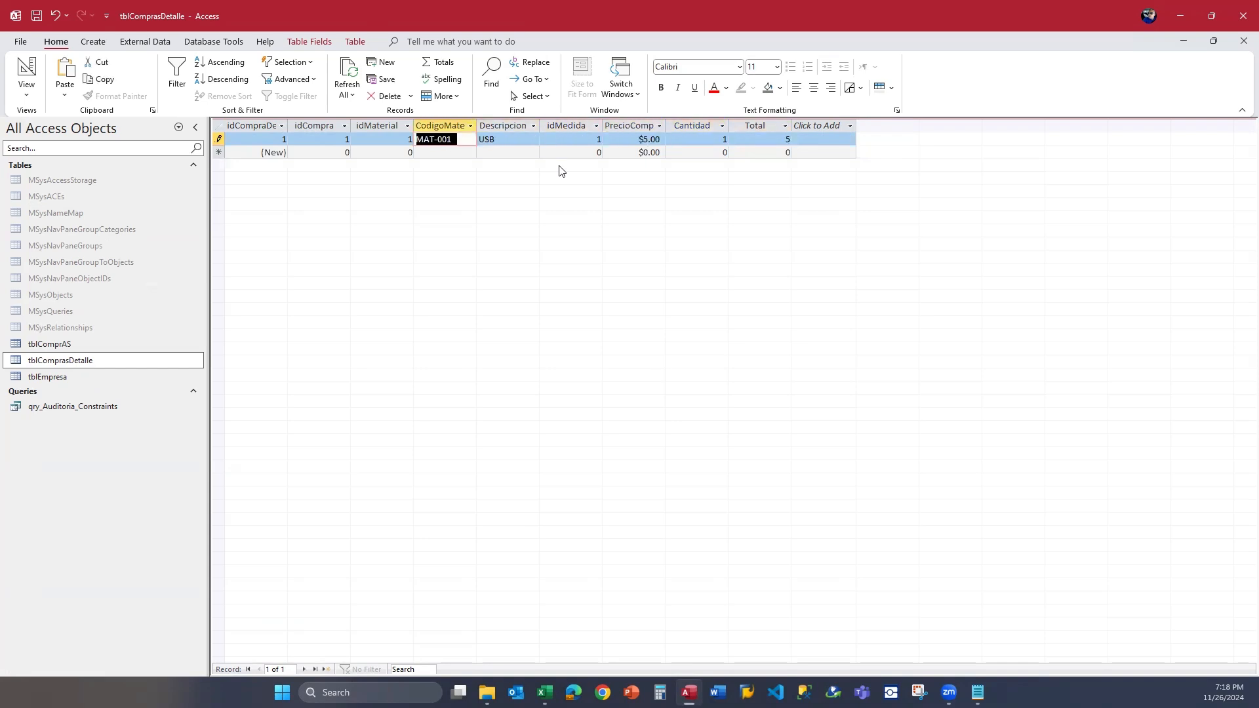
pyautogui.press('Right')
pyautogui.press('Right')
pyautogui.press('Right')
pyautogui.press('Right')
pyautogui.press('Right')
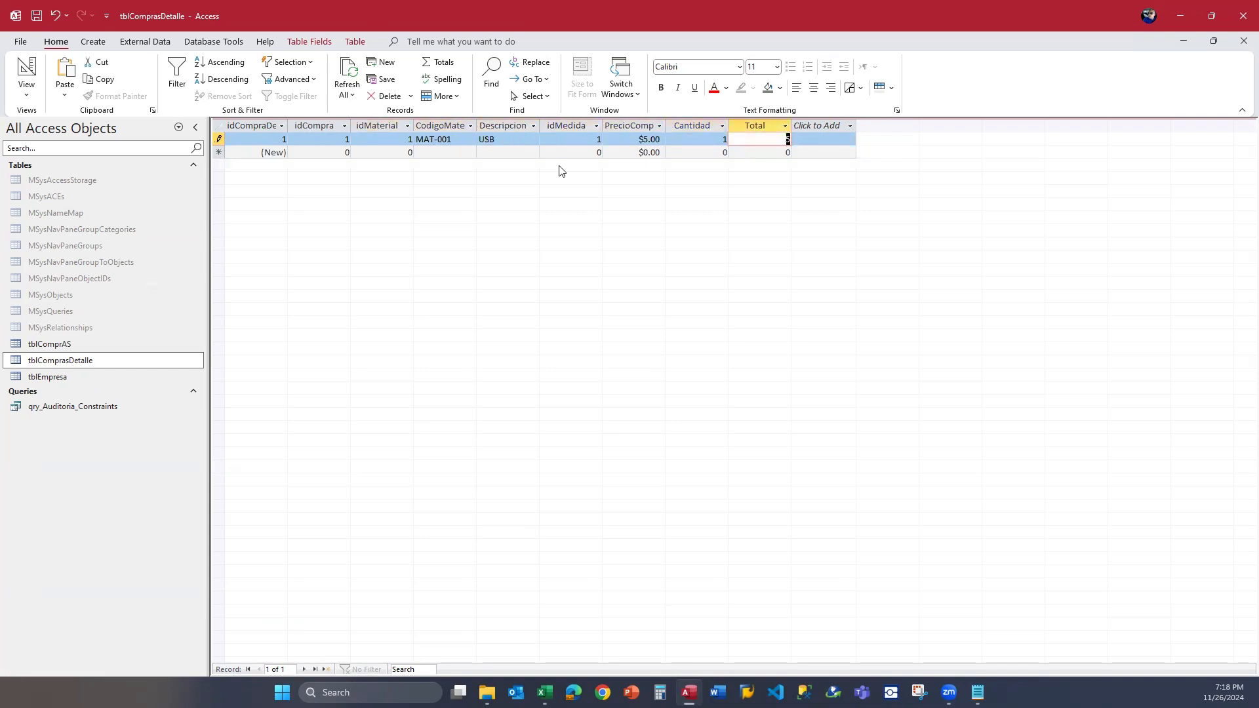
pyautogui.press('Left')
pyautogui.press('Left')
pyautogui.press('Left')
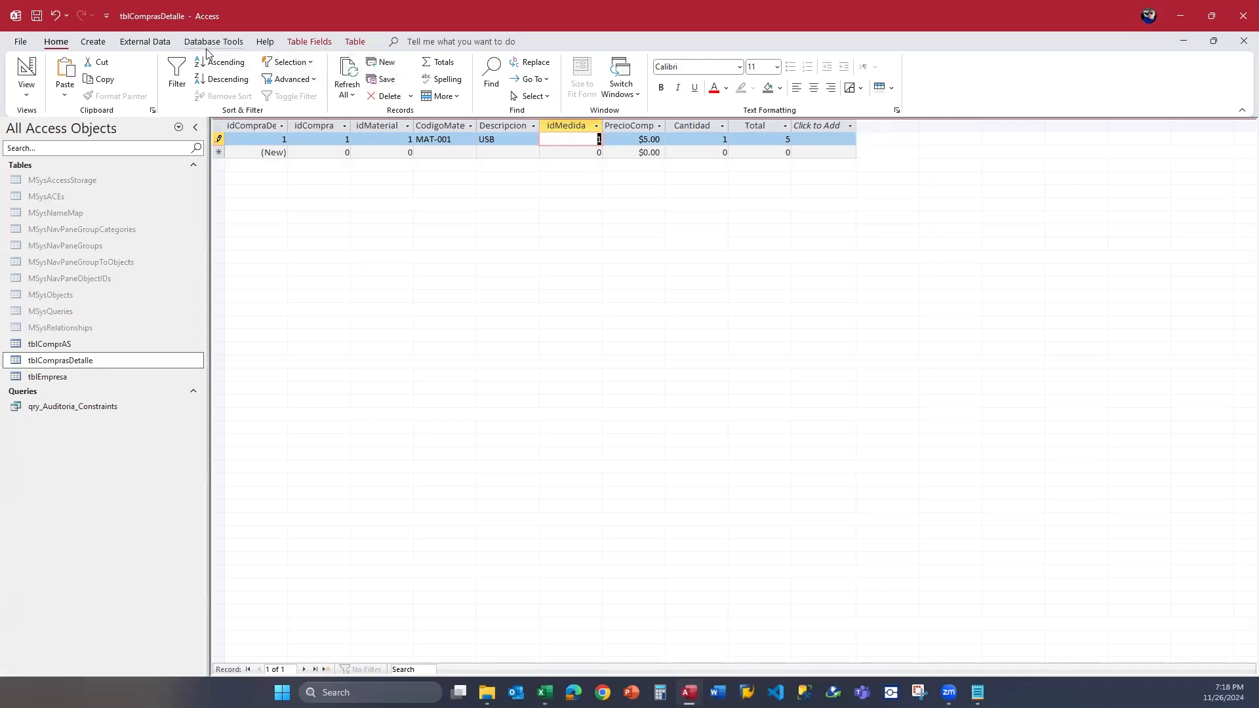
pyautogui.click(544, 153)
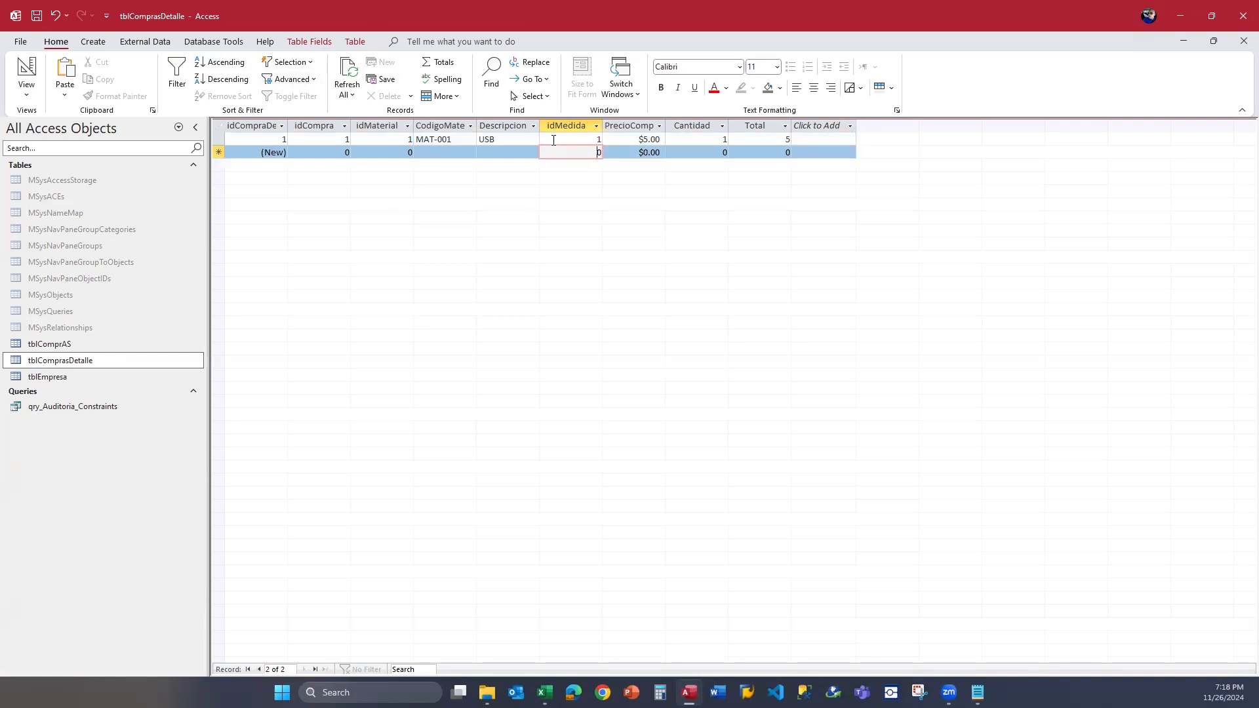
pyautogui.click(553, 152)
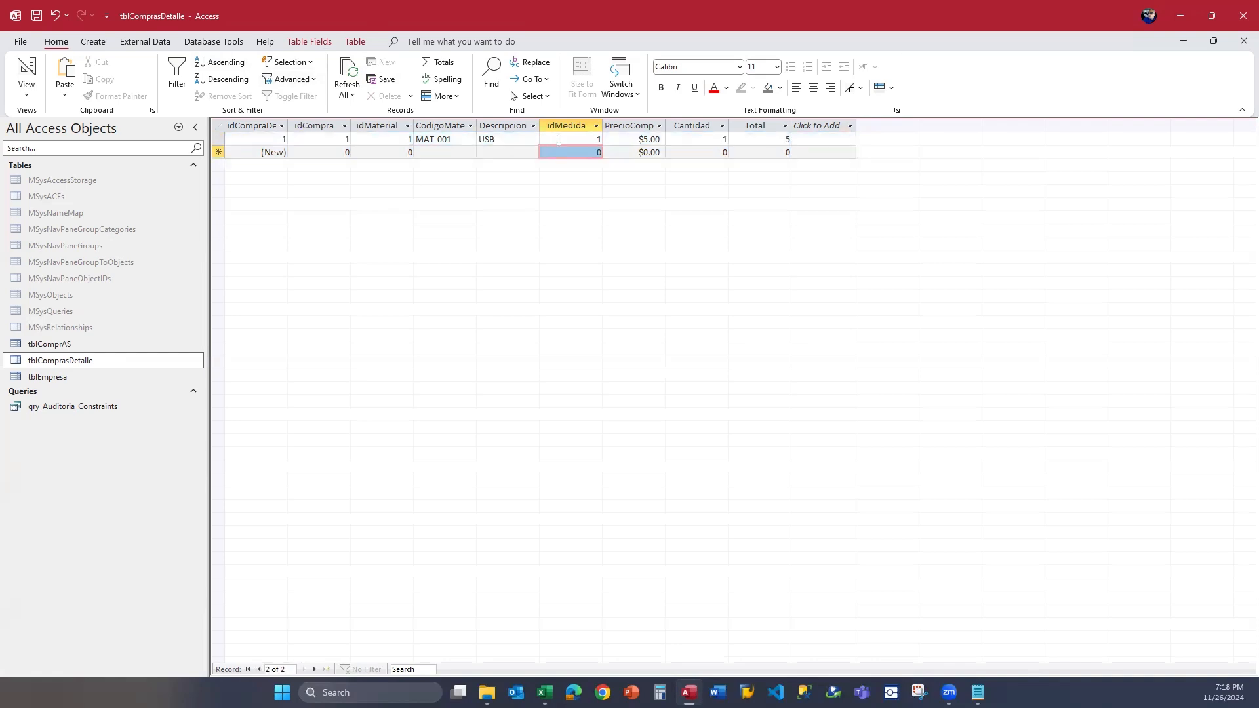
pyautogui.doubleClick(724, 139)
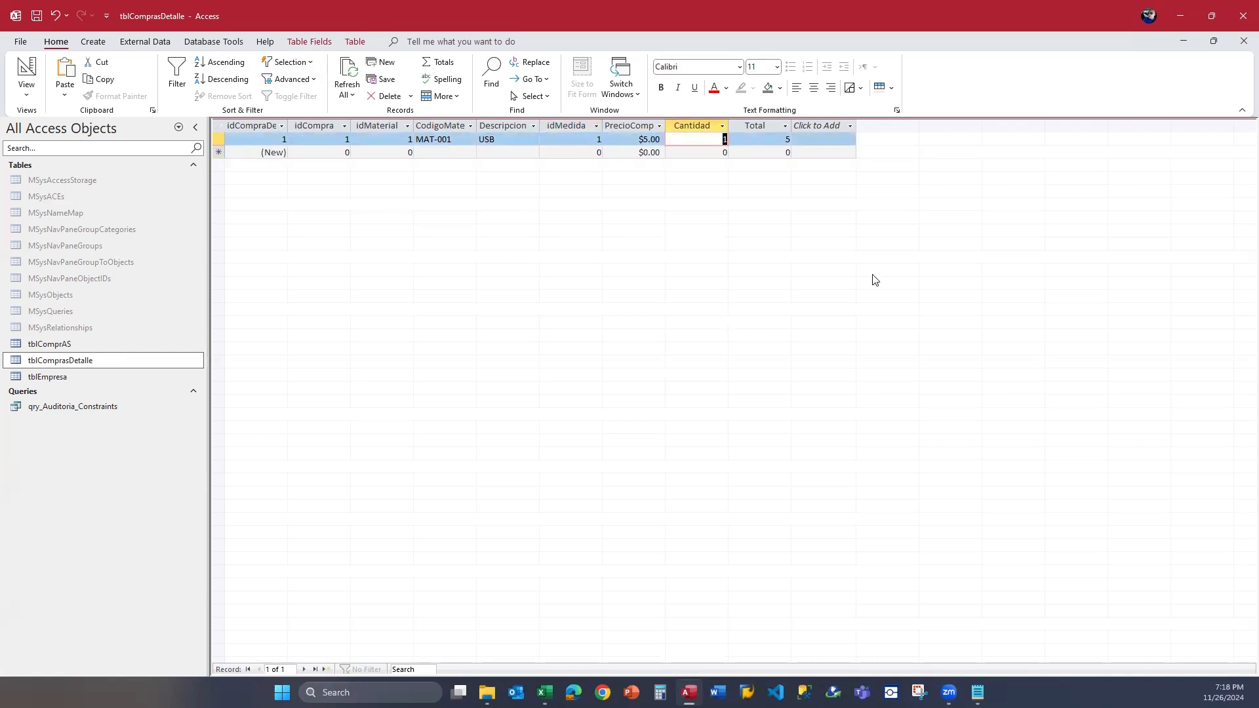
# Return to the Excel form and try to execute the complete ALTER TABLE statement.
pyautogui.click(1176, 18)
pyautogui.moveTo(366, 205); pyautogui.dragTo(134, 172)
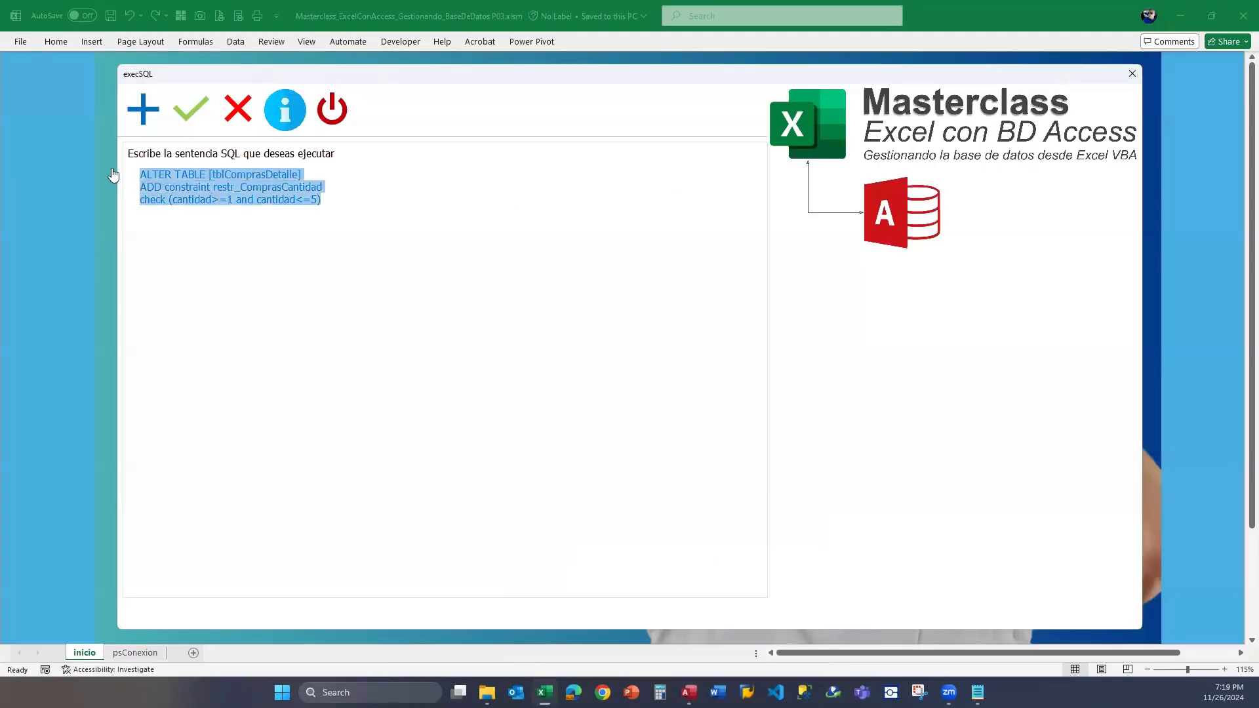
pyautogui.click(175, 125)
# Close tblComprasDetalle in Access and execute the ALTER TABLE statement from the Excel form.
pyautogui.click(688, 692)
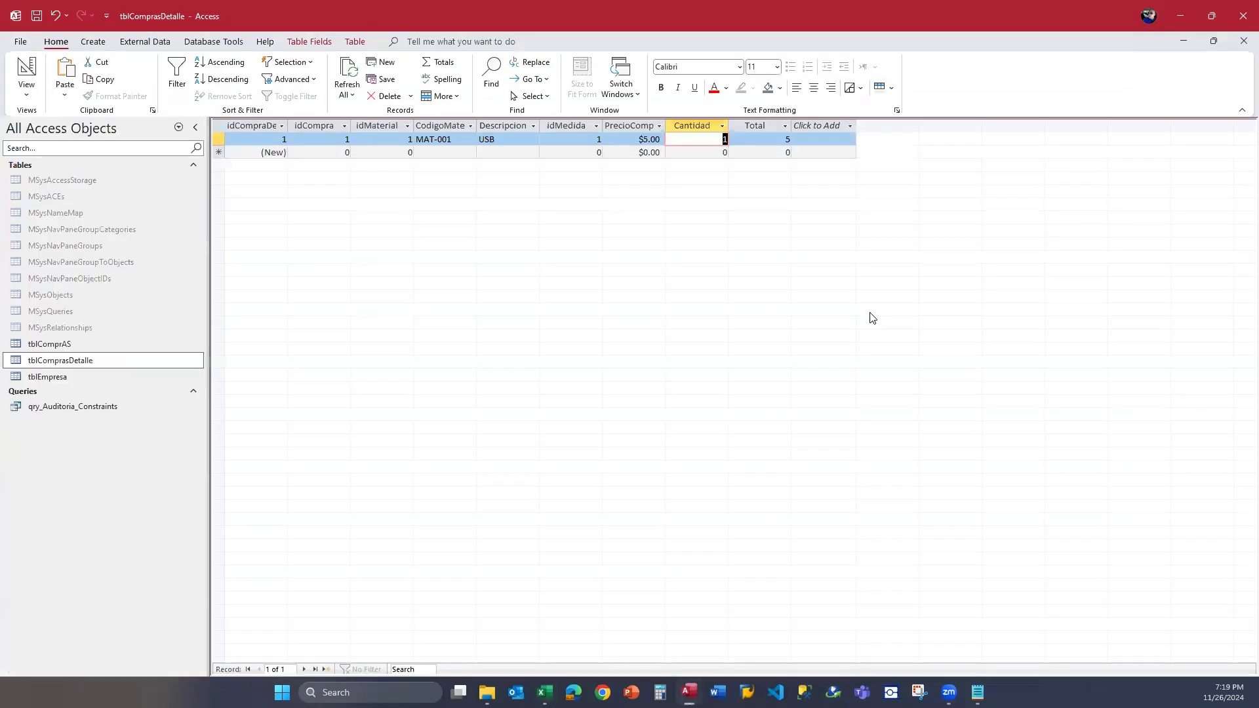
pyautogui.click(1243, 41)
pyautogui.click(1182, 18)
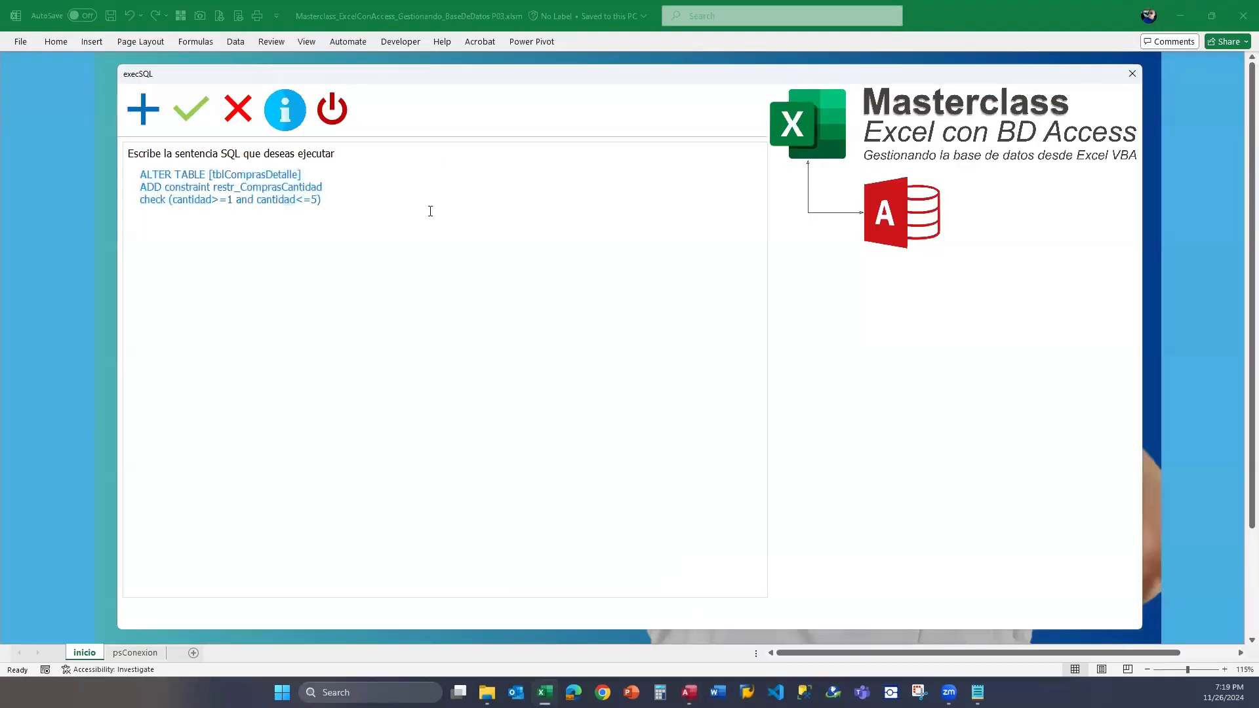
pyautogui.click(190, 109)
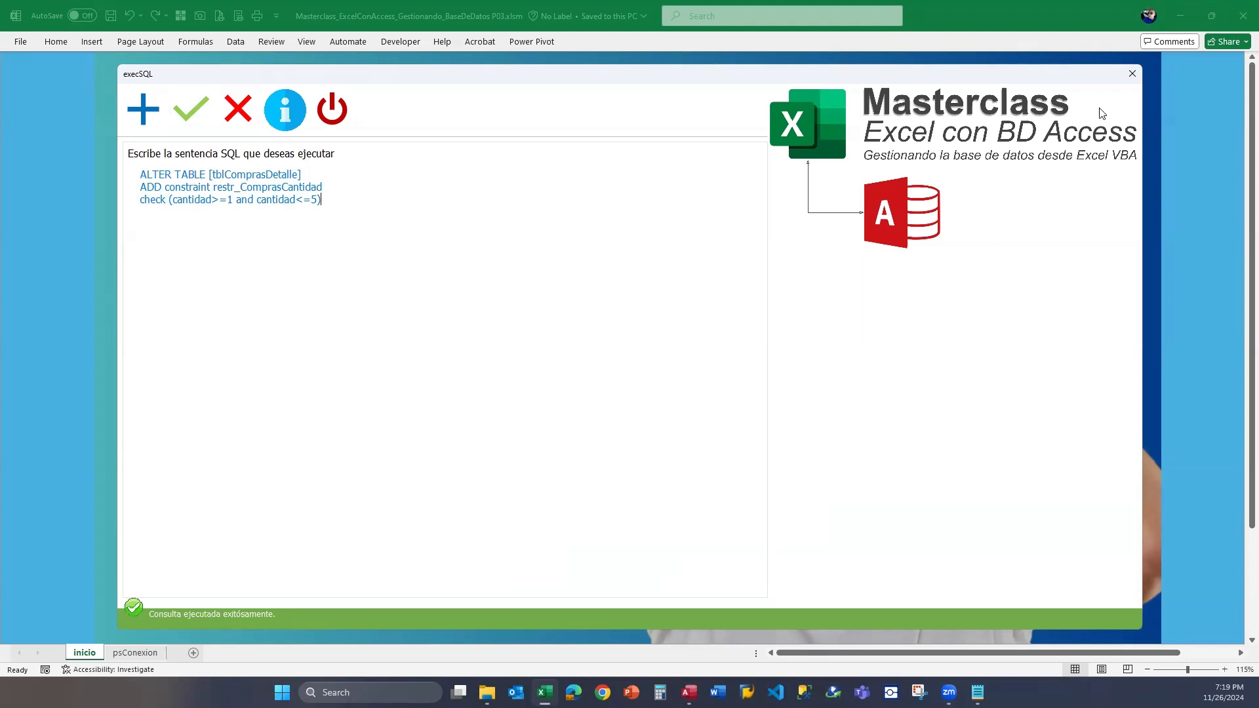
# Switch to Access, reopen tblComprasDetalle and go to the MAT-001 record's Cantidad value.
pyautogui.click(689, 692)
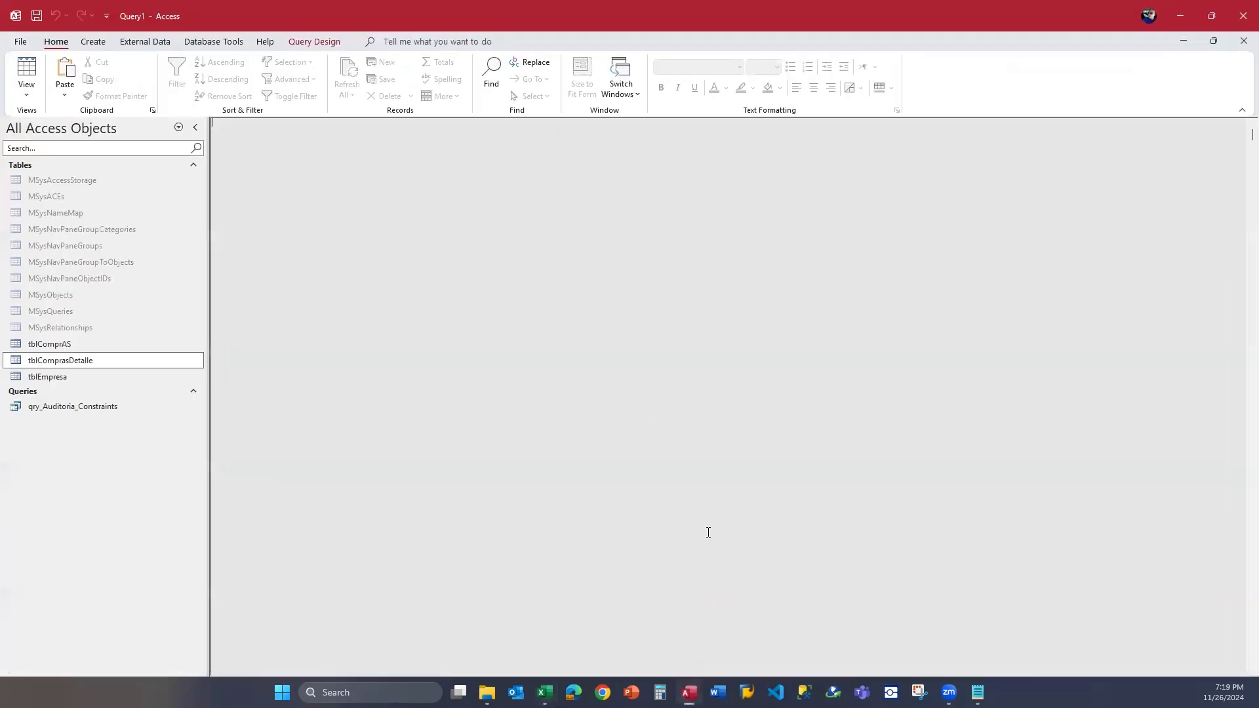
pyautogui.doubleClick(96, 365)
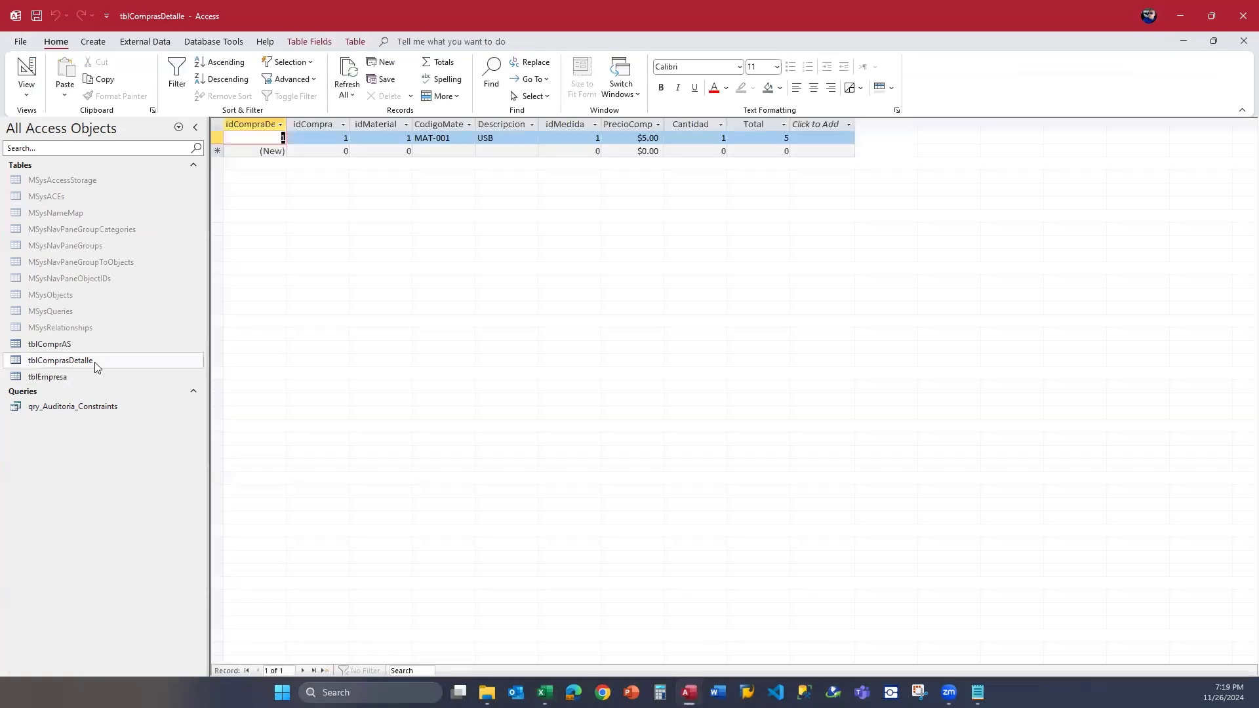
pyautogui.press('Tab')
pyautogui.press('Tab')
pyautogui.press('Tab')
# Try to save the MAT-001 record with a Cantidad of 0 and dismiss the resulting message.
pyautogui.press('Tab')
pyautogui.press('Tab')
pyautogui.press('Tab')
pyautogui.press('Tab')
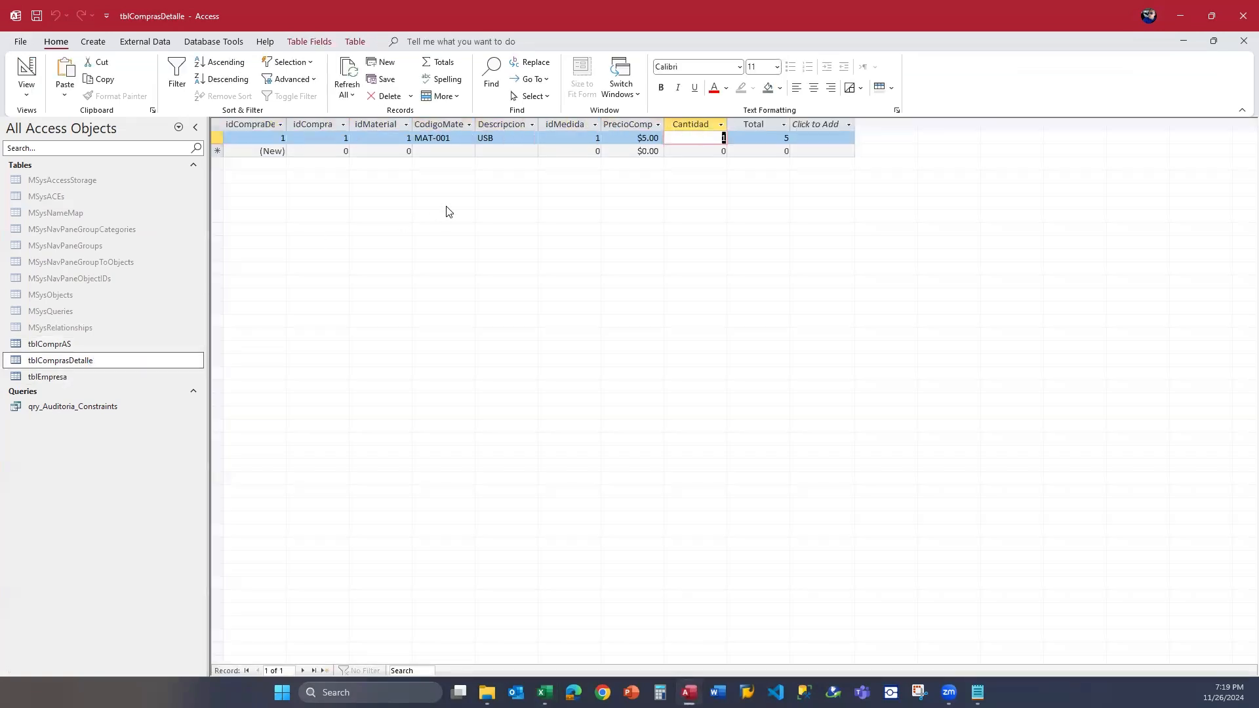
pyautogui.write('0')
pyautogui.press('Tab')
pyautogui.hotkey('shift', 'Tab')
pyautogui.hotkey('shift', 'Tab')
pyautogui.hotkey('shift', 'Tab')
pyautogui.hotkey('shift', 'Tab')
pyautogui.hotkey('shift', 'Tab')
pyautogui.hotkey('shift', 'Tab')
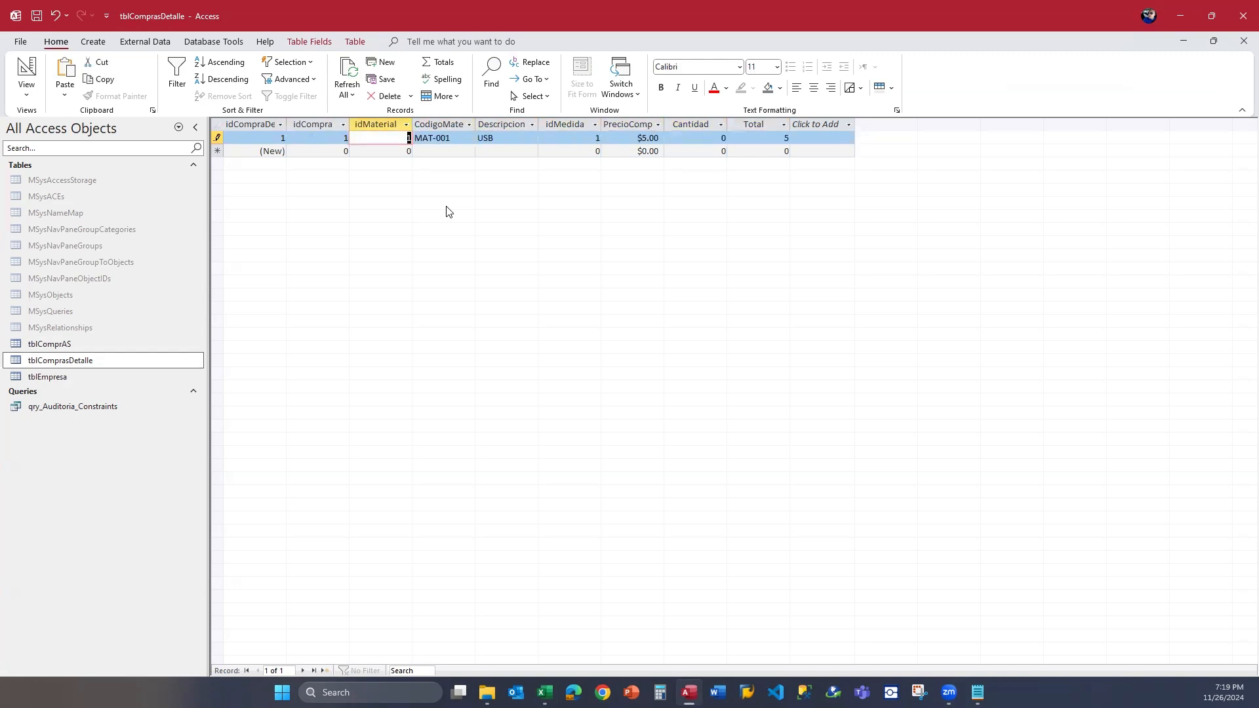
pyautogui.press('Tab')
pyautogui.press('Tab')
pyautogui.press('Tab')
pyautogui.press('Tab')
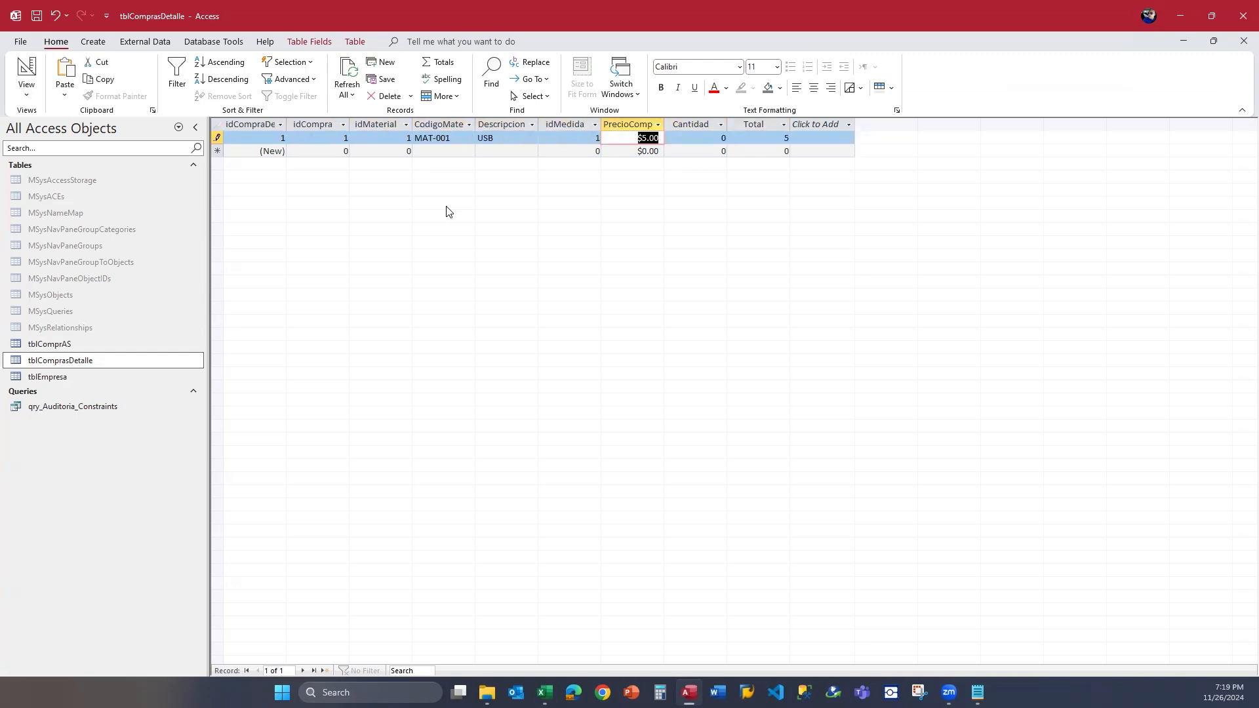
pyautogui.press('Down')
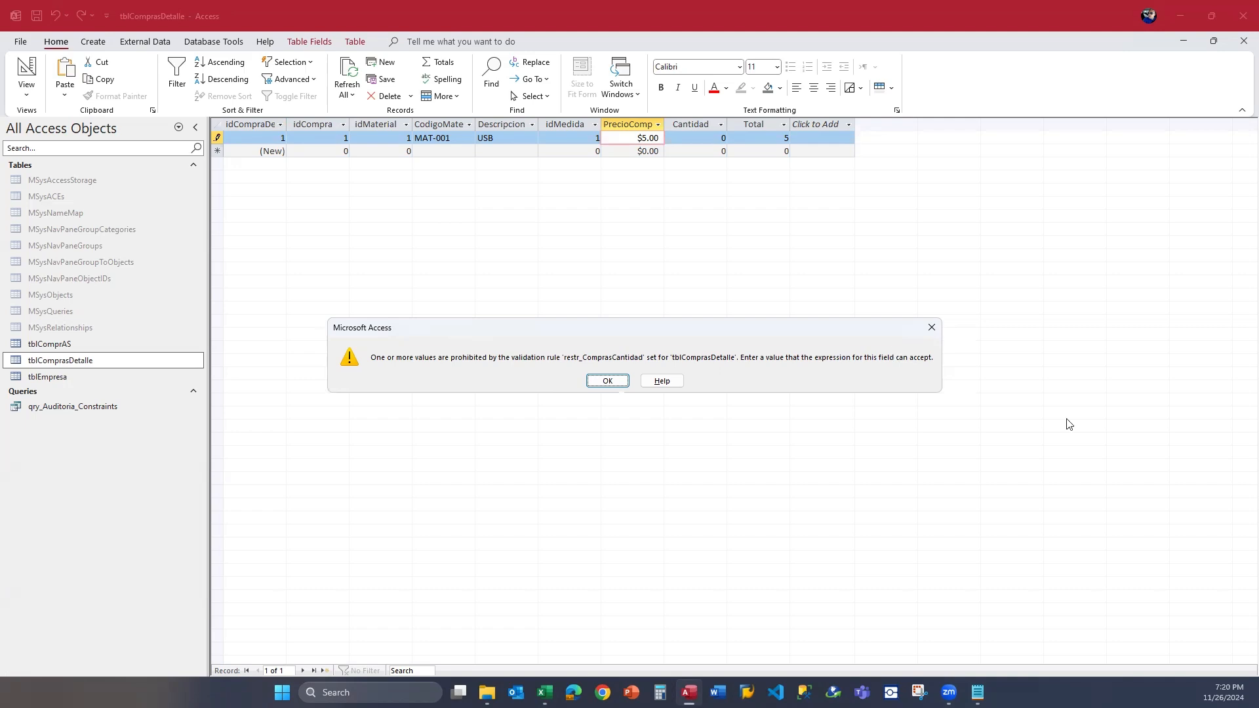
pyautogui.click(932, 326)
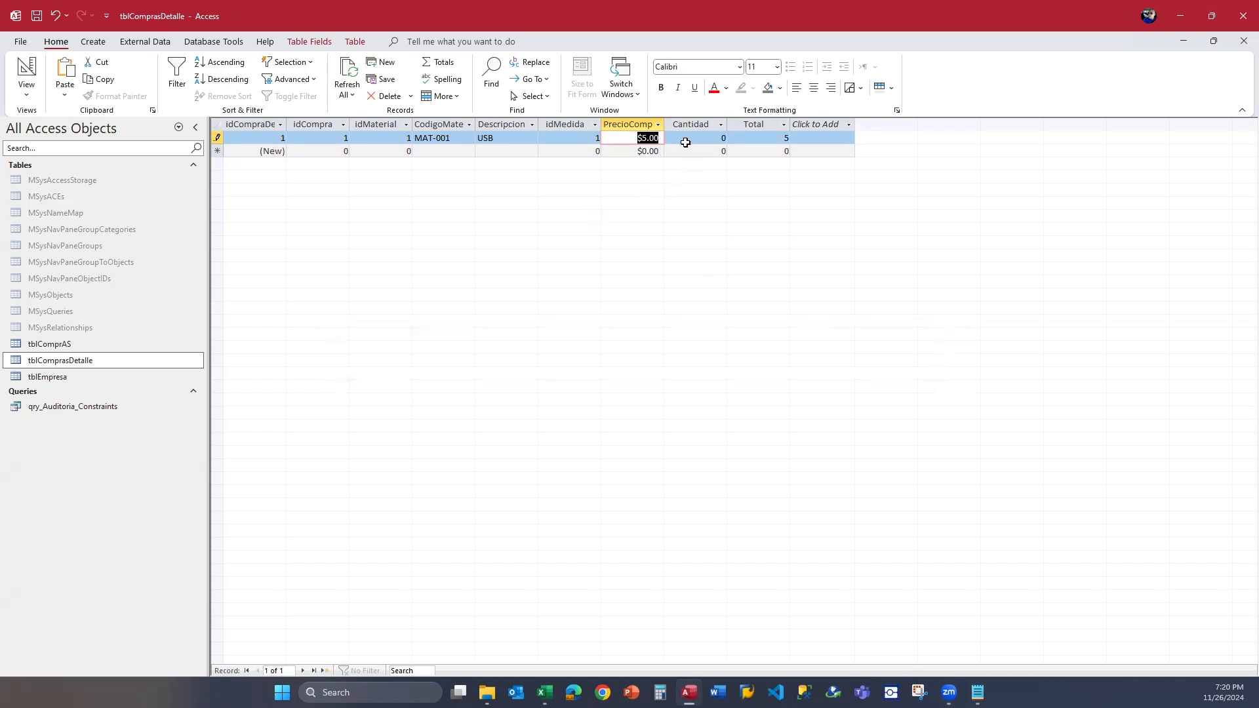
# Test the constraint by saving 1, 2, 3 and 4 in turn as the MAT-001 record's Cantidad.
pyautogui.press('Tab')
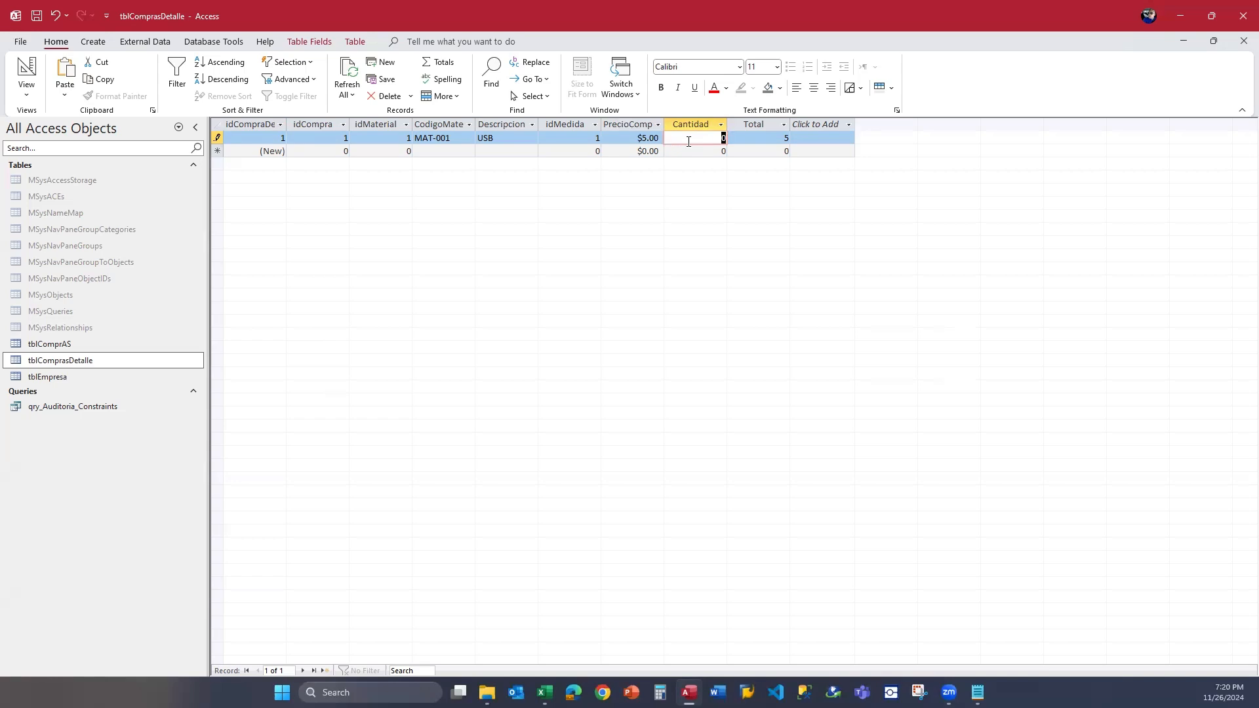
pyautogui.write('1')
pyautogui.press('Down')
pyautogui.press('Up')
pyautogui.write('2')
pyautogui.press('Down')
pyautogui.press('Up')
pyautogui.write('3')
pyautogui.press('Down')
pyautogui.press('Up')
pyautogui.write('4')
pyautogui.press('Down')
pyautogui.write('5')
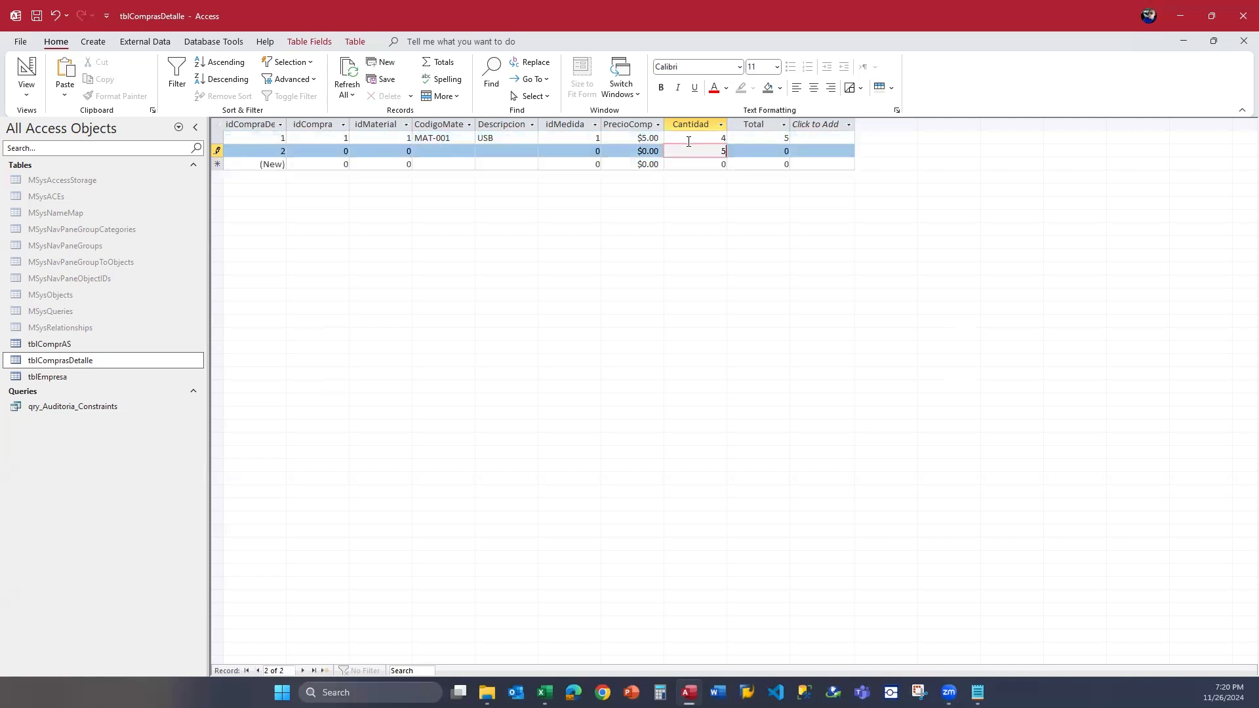
pyautogui.press('Escape')
pyautogui.press('Escape')
# Set the MAT-001 record's Cantidad to 5 and save the record.
pyautogui.press('Up')
pyautogui.write('5')
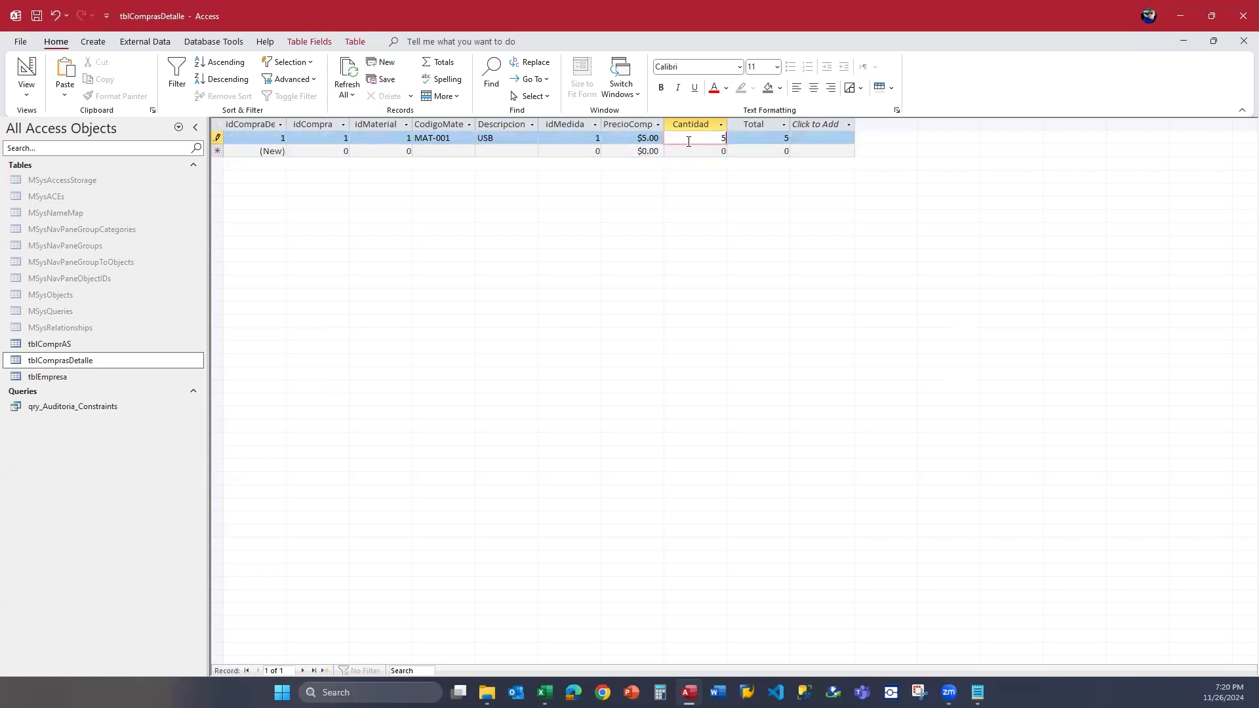
pyautogui.press('Down')
pyautogui.press('Up')
# Try to save the MAT-001 record with a Cantidad of 6 and dismiss the resulting message.
pyautogui.write('6')
pyautogui.press('Down')
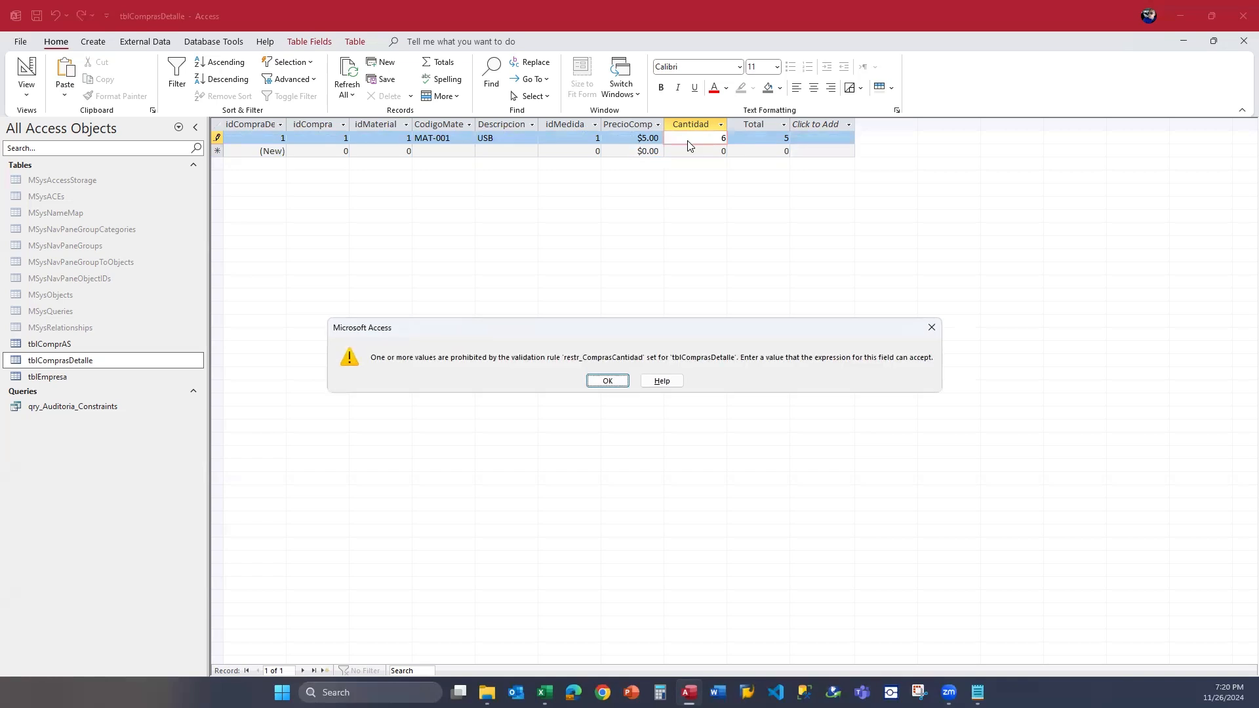
pyautogui.press('Return')
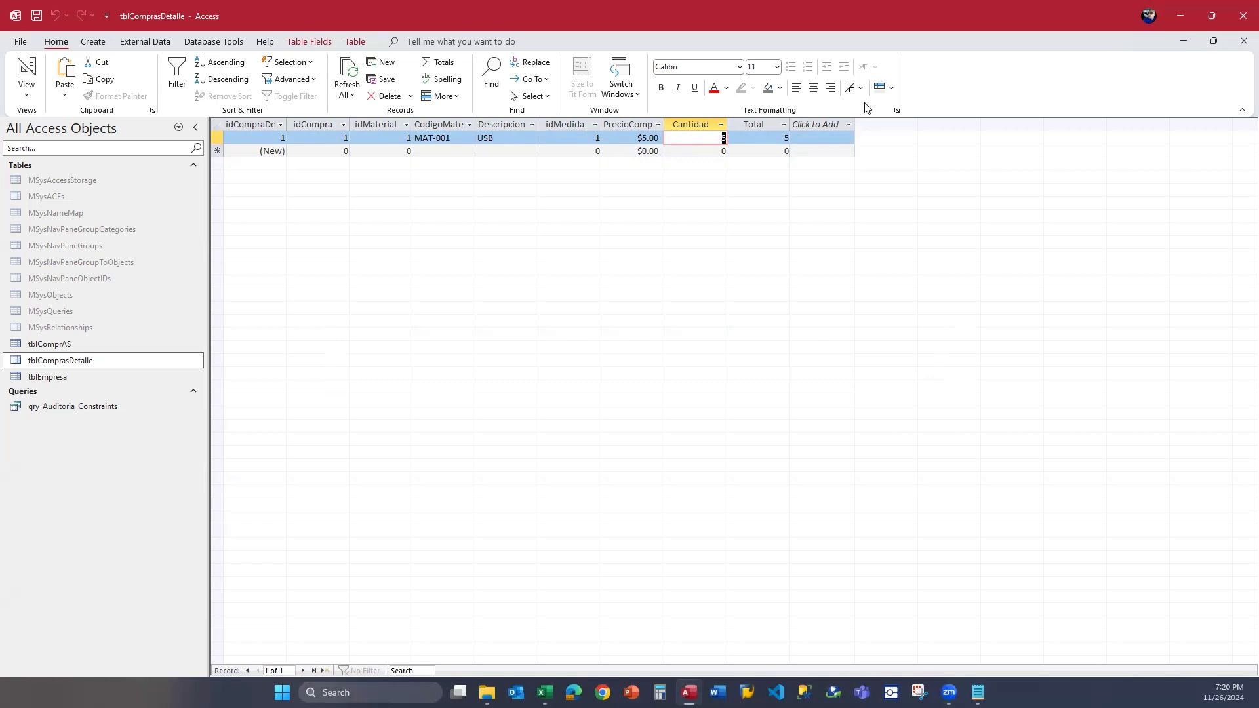
# Switch to the Excel form and examine the statement's table name, ADD constraint keywords and restr_ComprasCantidad name.
pyautogui.hotkey('alt', 'Tab')
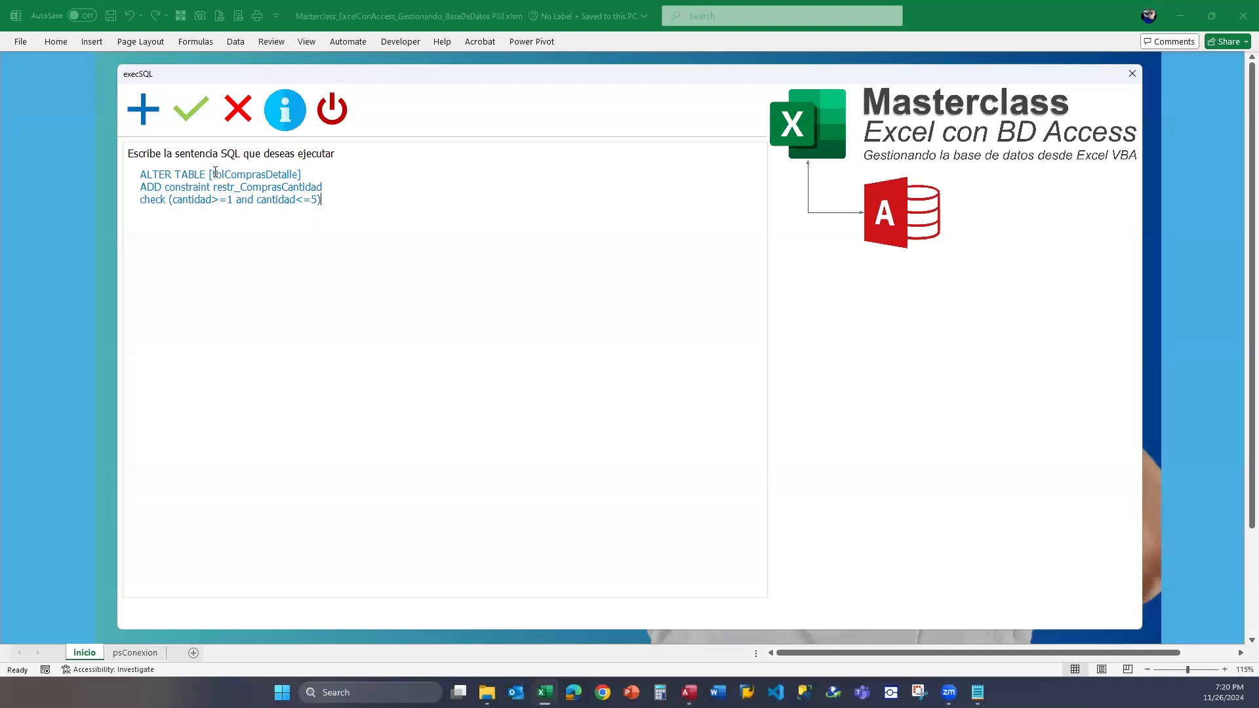
pyautogui.moveTo(215, 173); pyautogui.dragTo(296, 172)
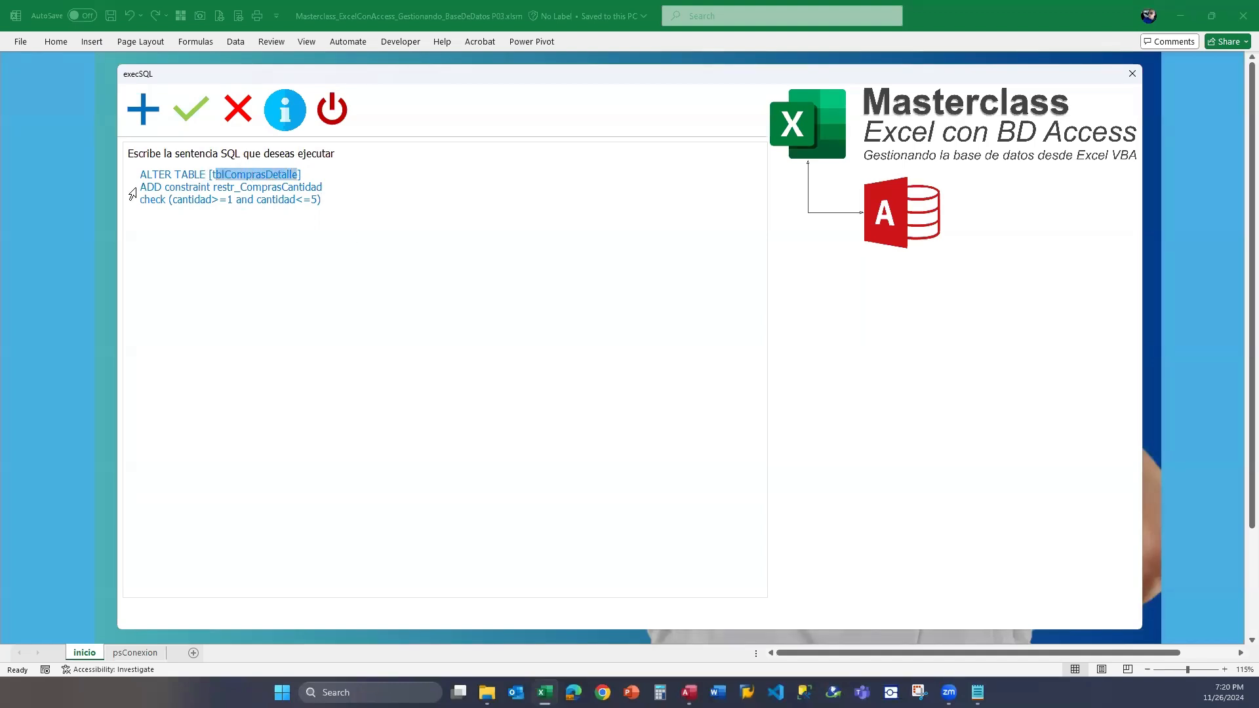
pyautogui.moveTo(140, 186); pyautogui.dragTo(187, 185)
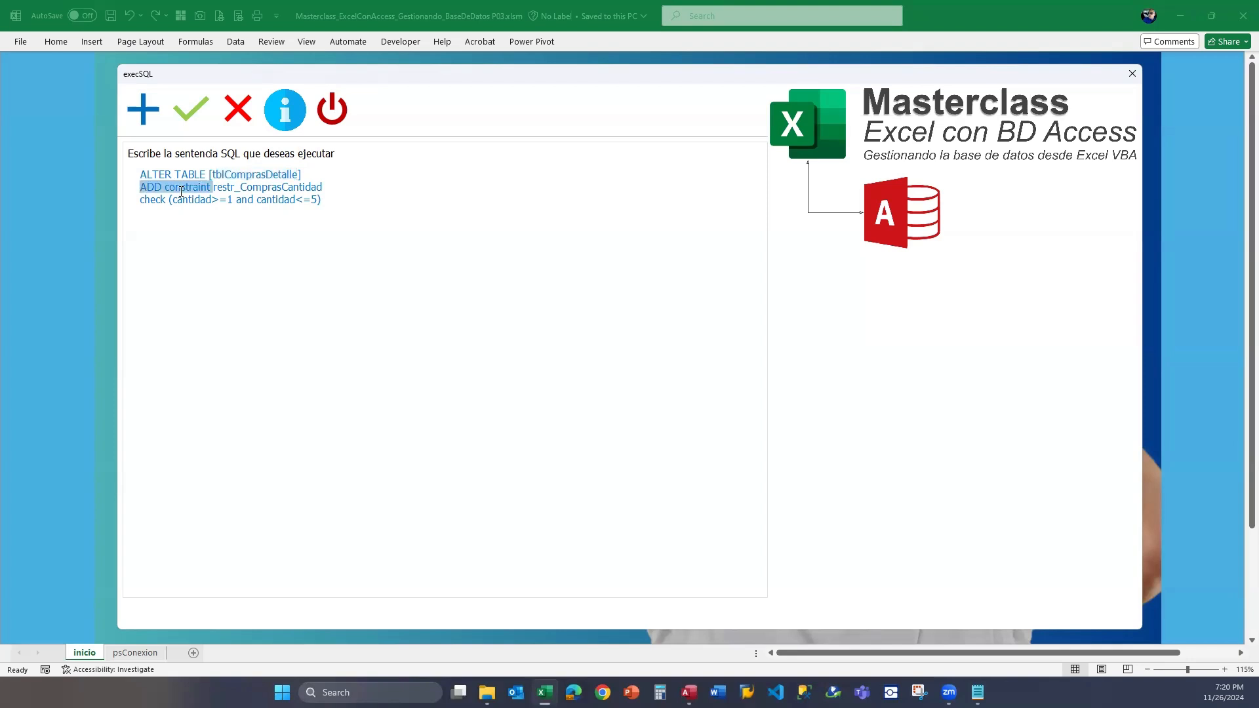
pyautogui.click(173, 196)
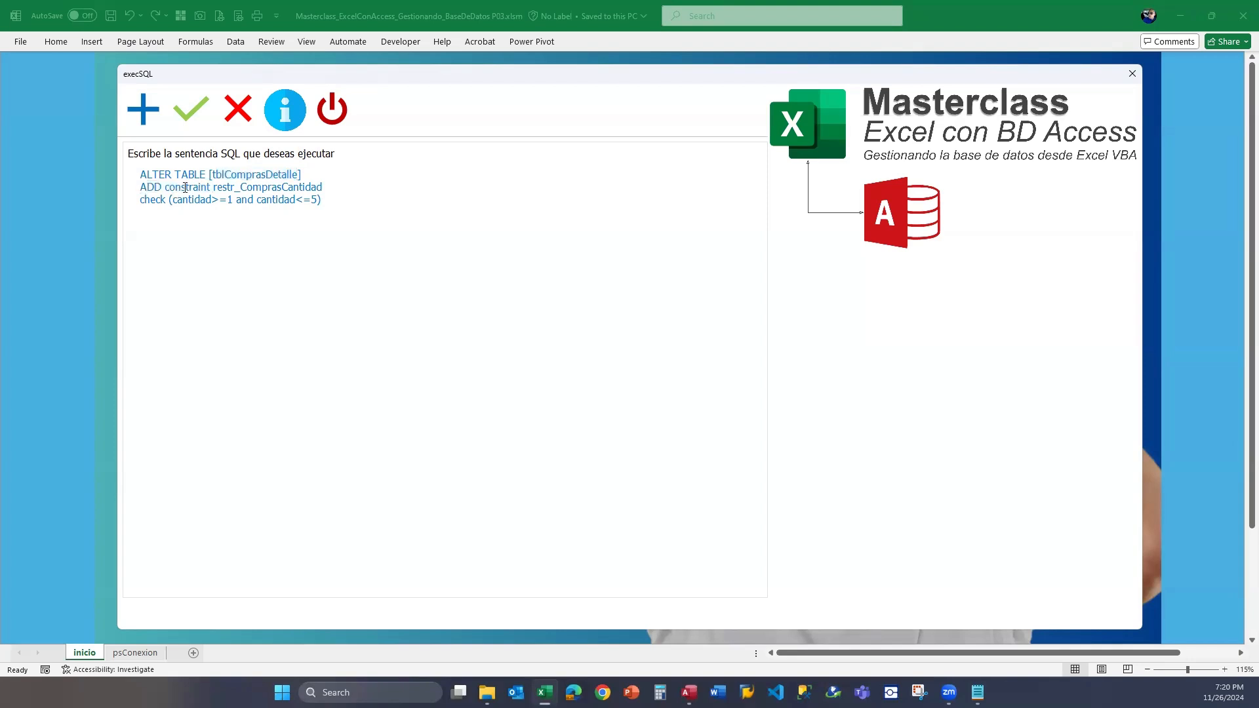
pyautogui.moveTo(210, 187); pyautogui.dragTo(139, 188)
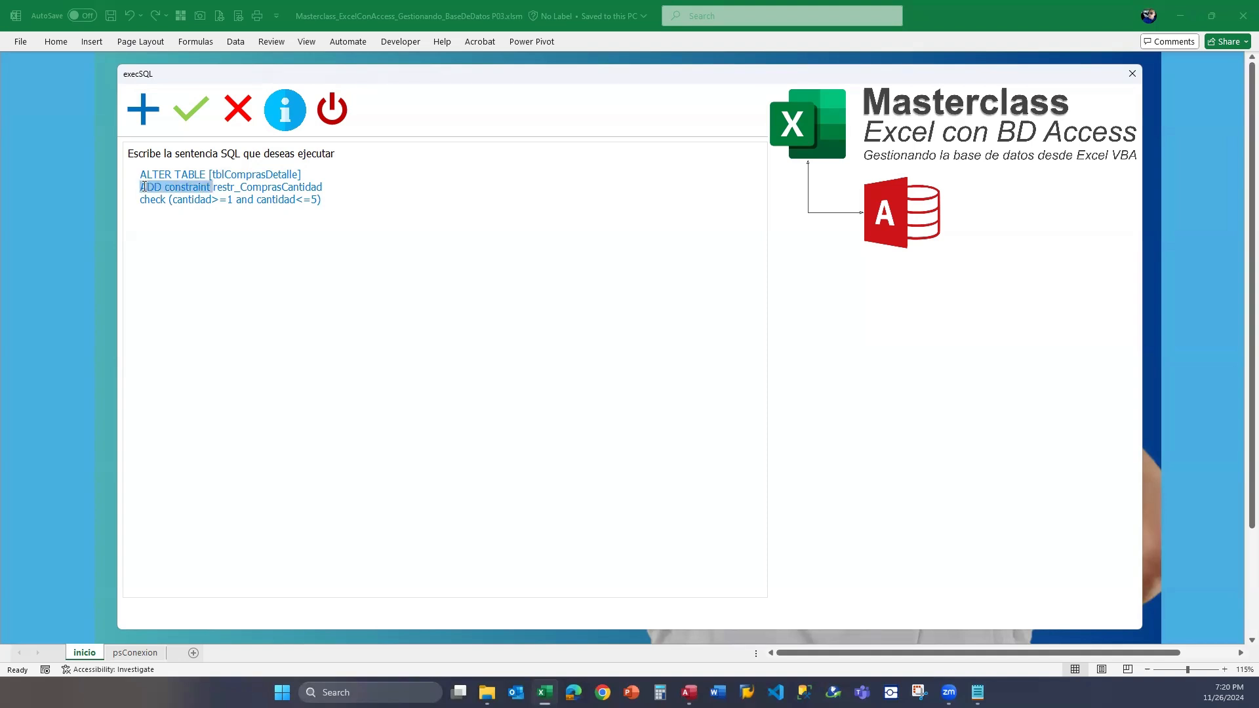
pyautogui.click(215, 187)
pyautogui.doubleClick(301, 187)
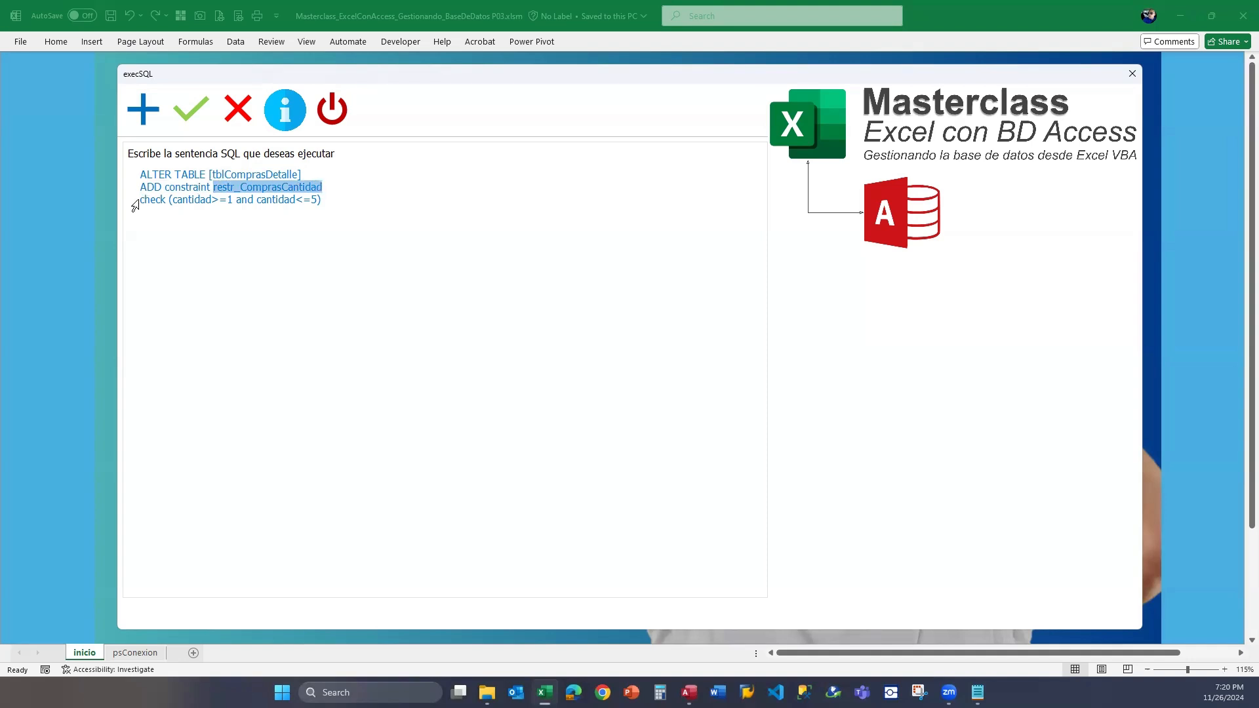
# Examine the check keyword, the cantidad field name and the conditions inside the parentheses.
pyautogui.moveTo(142, 200)
pyautogui.mouseDown()
pyautogui.moveTo(169, 199)
pyautogui.moveTo(138, 202)
pyautogui.mouseUp()
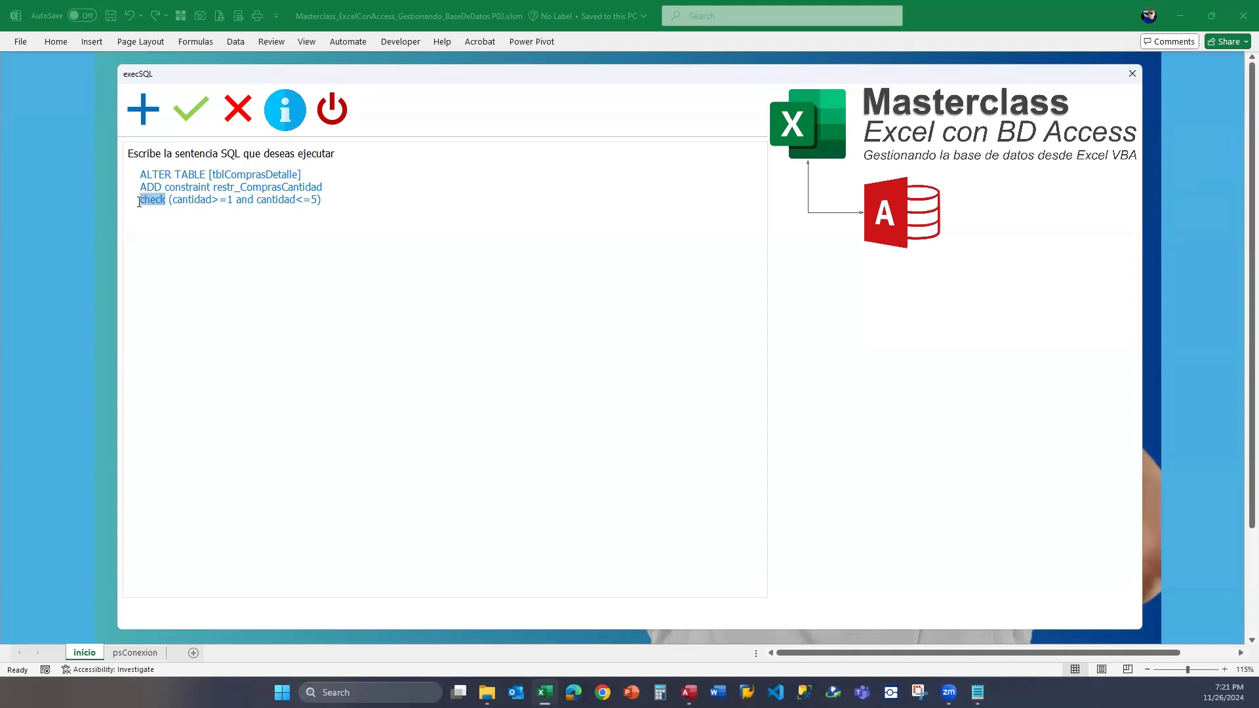
pyautogui.click(172, 200)
pyautogui.doubleClick(186, 199)
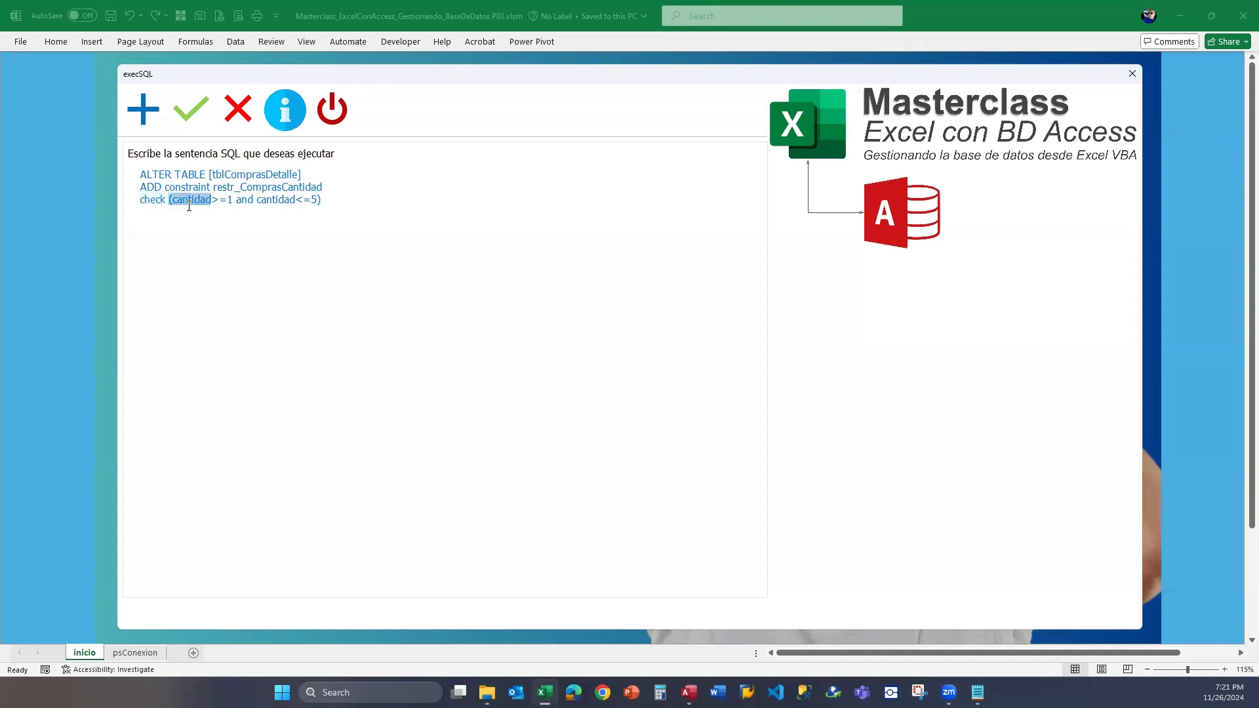
pyautogui.click(186, 199)
pyautogui.moveTo(325, 199); pyautogui.dragTo(194, 200)
pyautogui.click(197, 199)
# Change the first field name in the check clause to cantidads and try to execute the statement.
pyautogui.click(211, 199)
pyautogui.write('s')
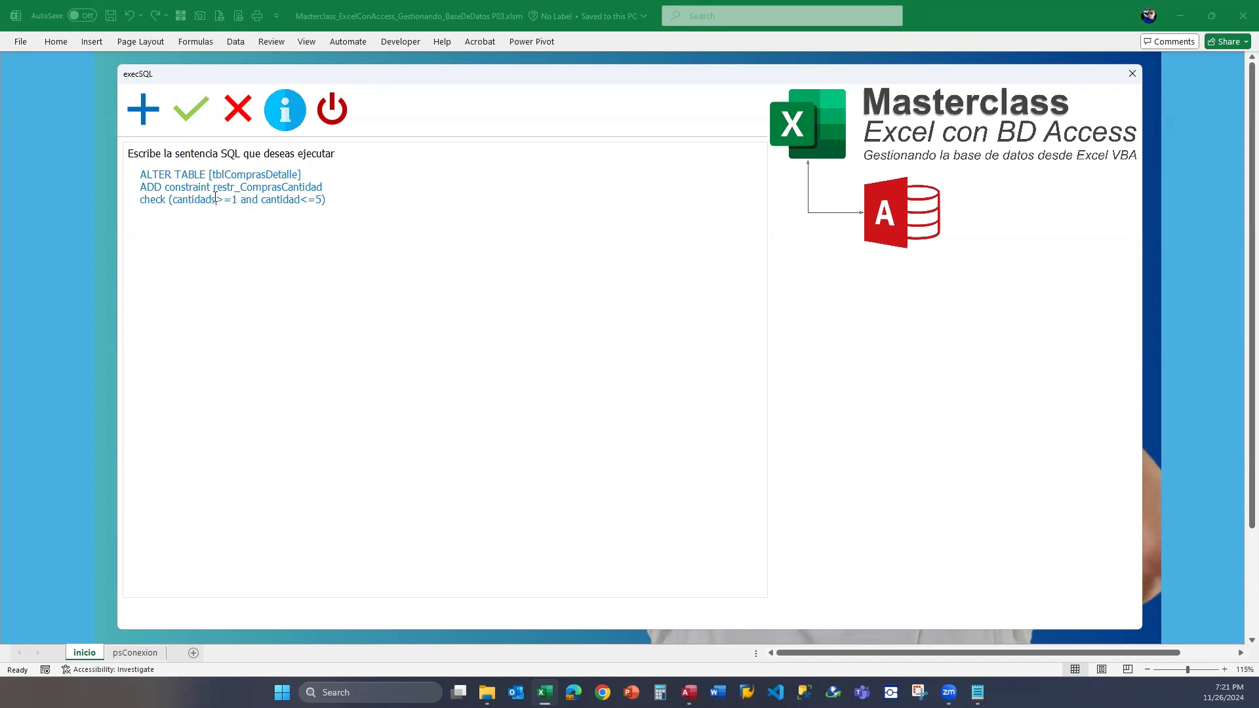
pyautogui.click(196, 113)
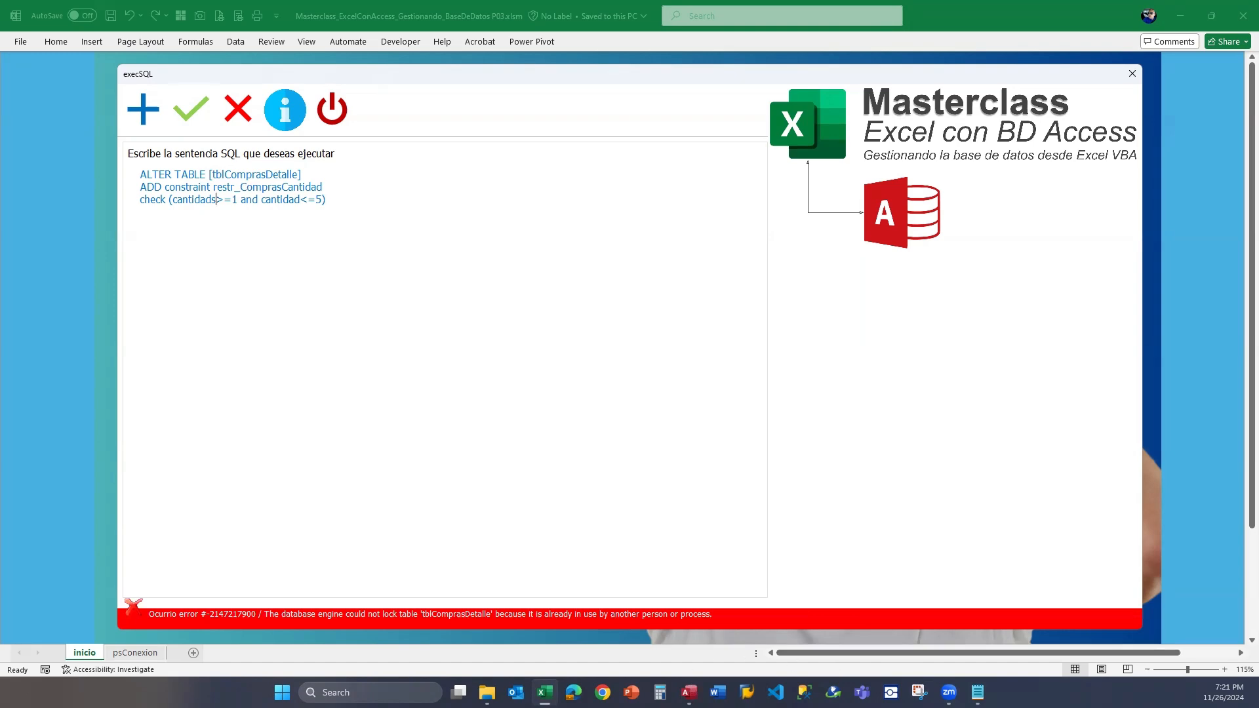
# Switch to Access to close the tblComprasDetalle datasheet, and try executing the statement with cantidads again from the Excel form.
pyautogui.click(688, 692)
pyautogui.click(1243, 41)
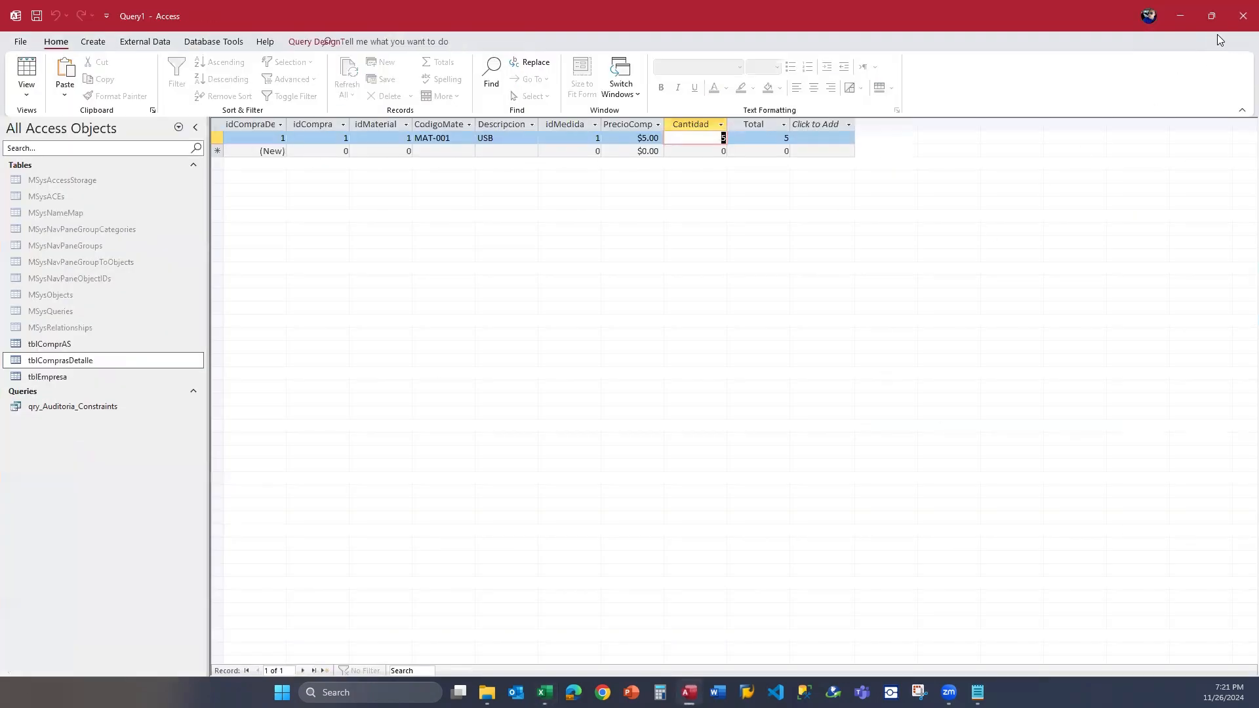
pyautogui.click(1181, 16)
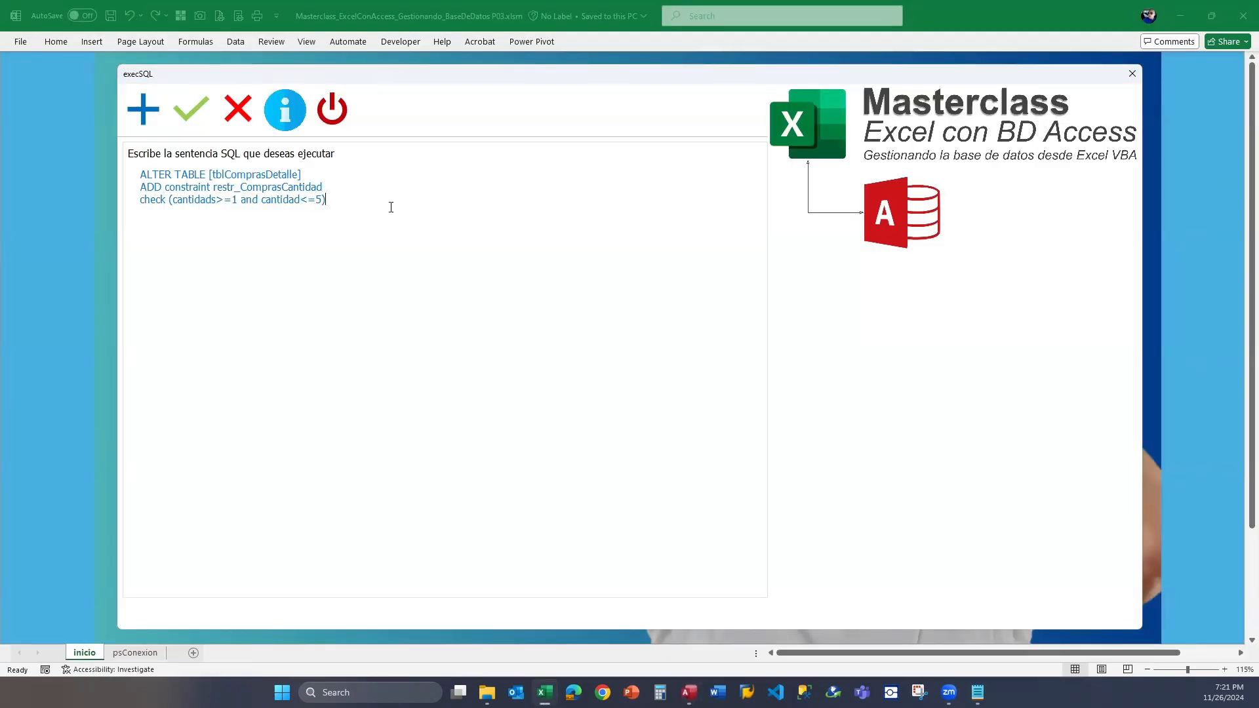
pyautogui.click(194, 117)
# Correct the field name to cantidad and try to execute the statement with the keyword misspelled as constraints, restoring constraint.
pyautogui.press('BackSpace')
pyautogui.write('s')
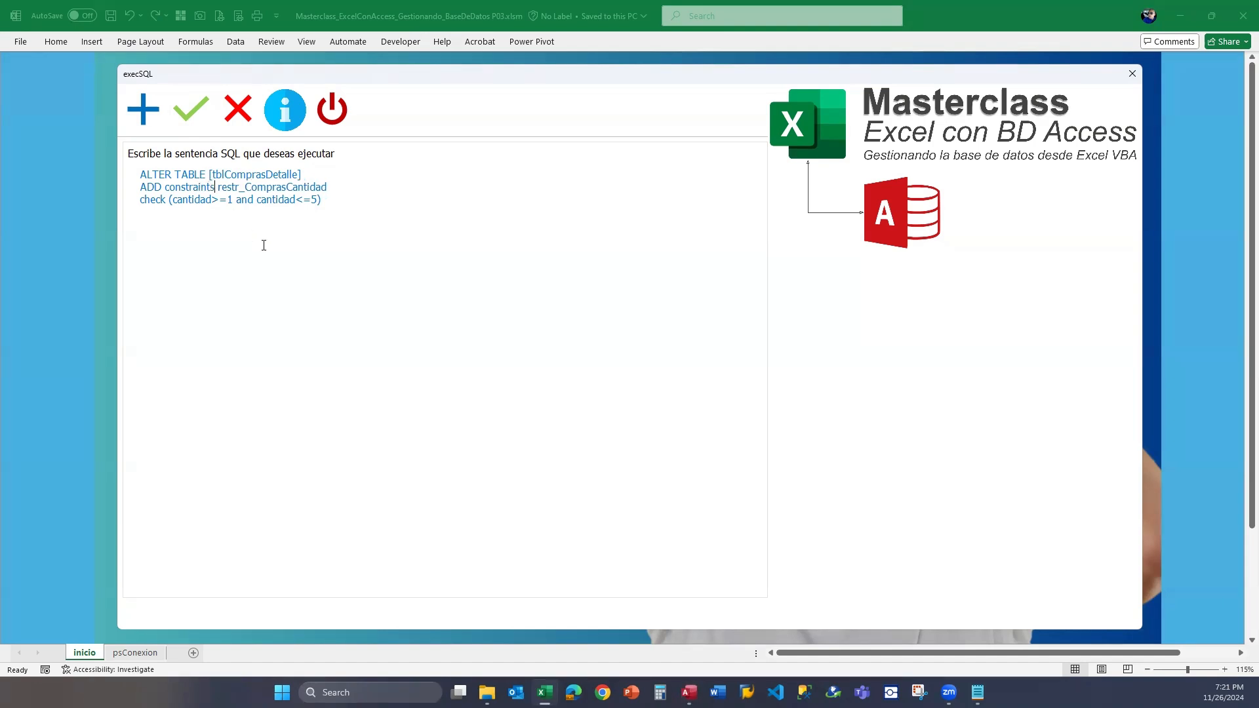
pyautogui.click(192, 111)
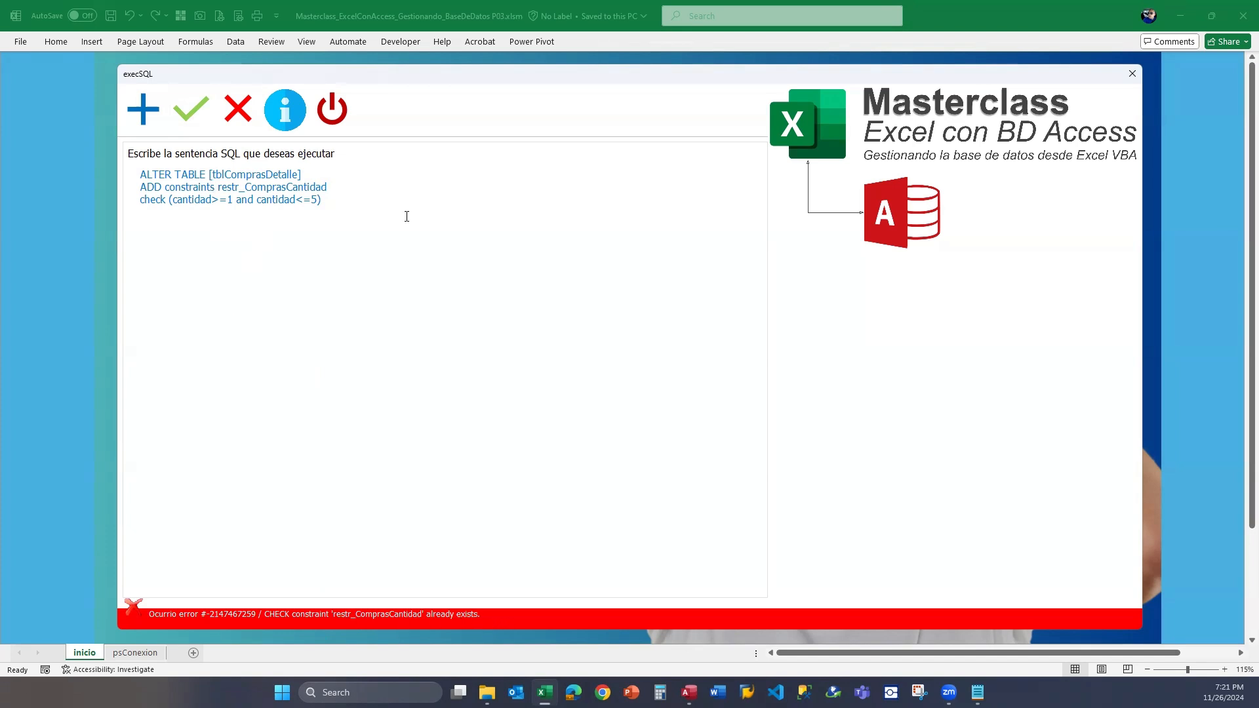
pyautogui.press('BackSpace')
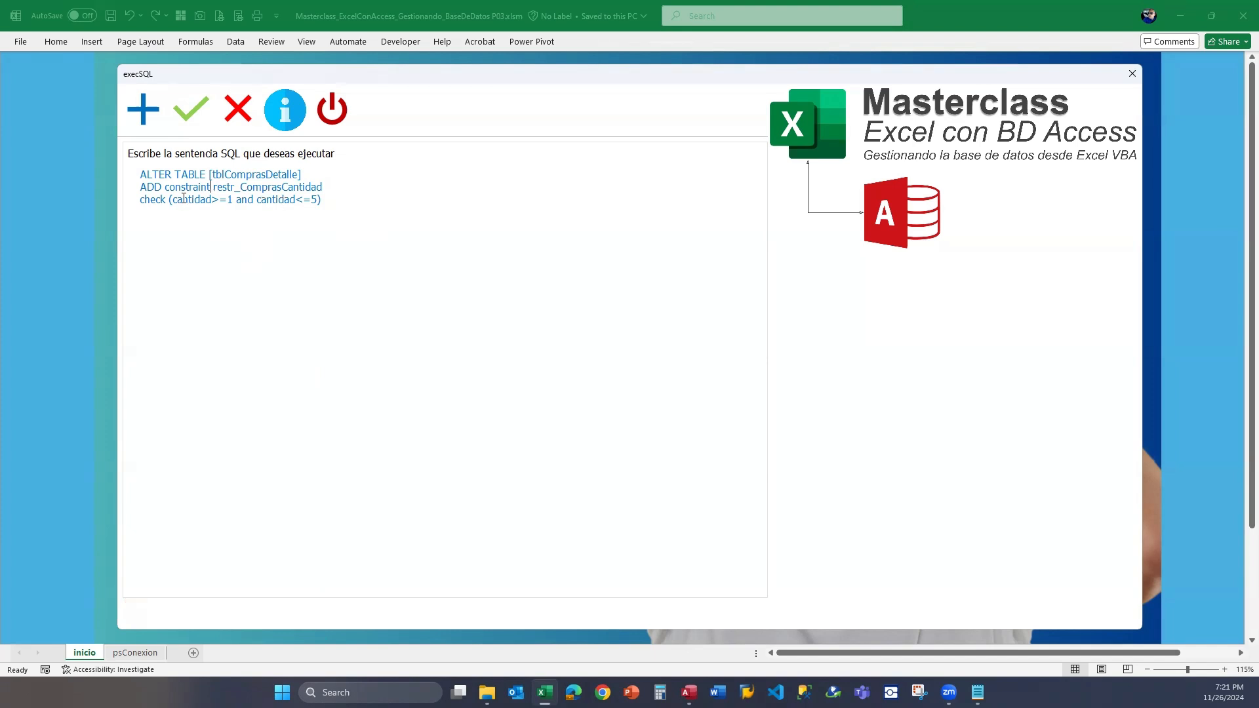
# Try to execute the statement with the ADD keyword shortened to AD, and undo that edit.
pyautogui.click(160, 188)
pyautogui.press('BackSpace')
pyautogui.click(190, 113)
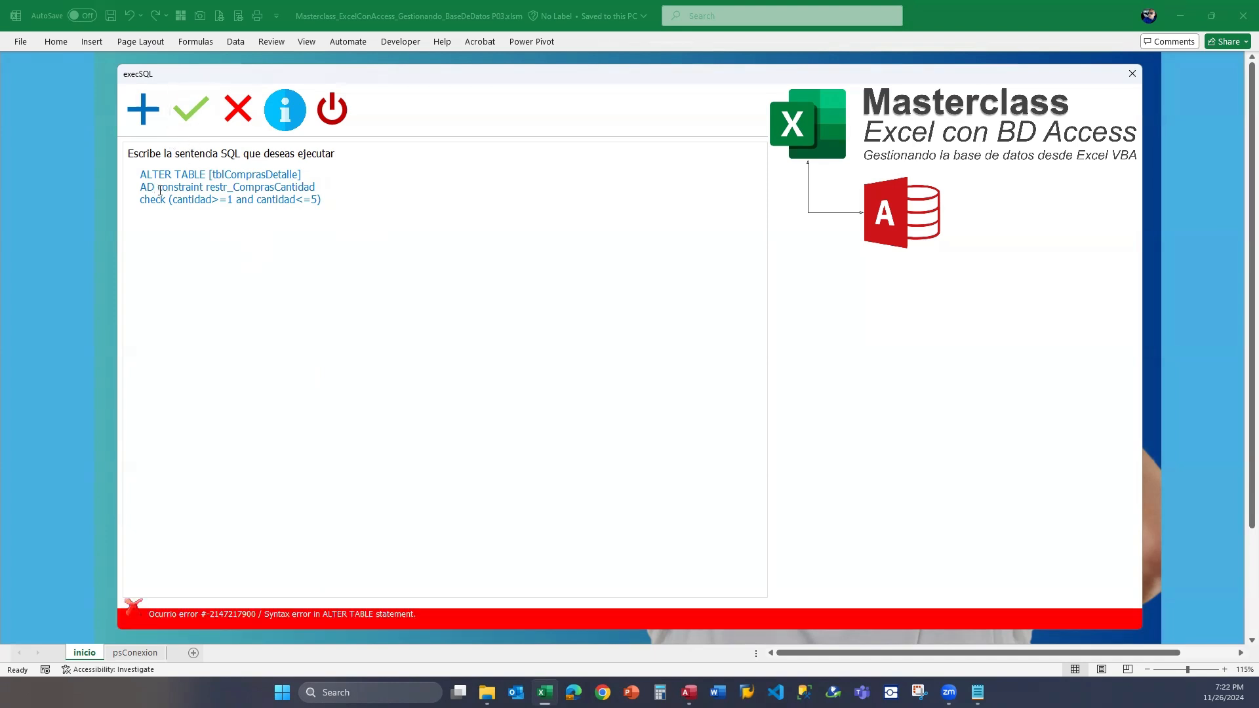
pyautogui.click(186, 193)
pyautogui.hotkey('ctrl', 'z')
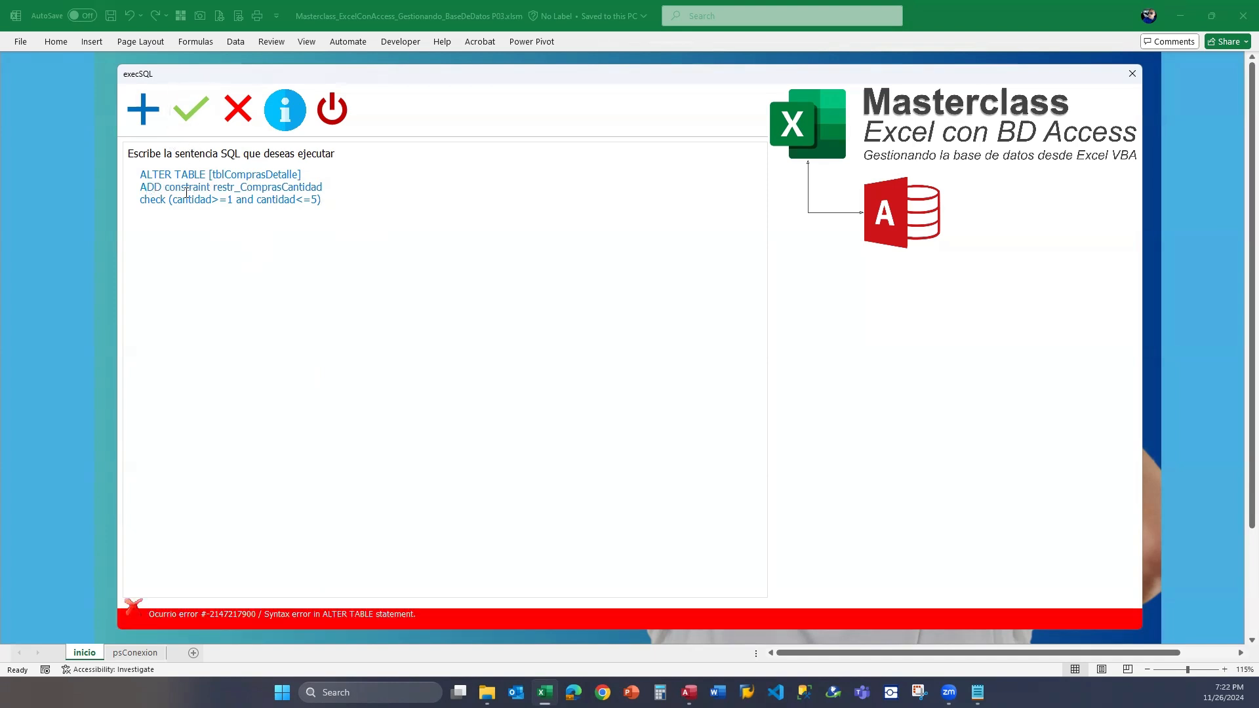
# Open tblComprasDetalle in Access, check the MAT-001 record's Cantidad field, and close the datasheet to return to the Excel form.
pyautogui.moveTo(347, 204); pyautogui.dragTo(141, 174)
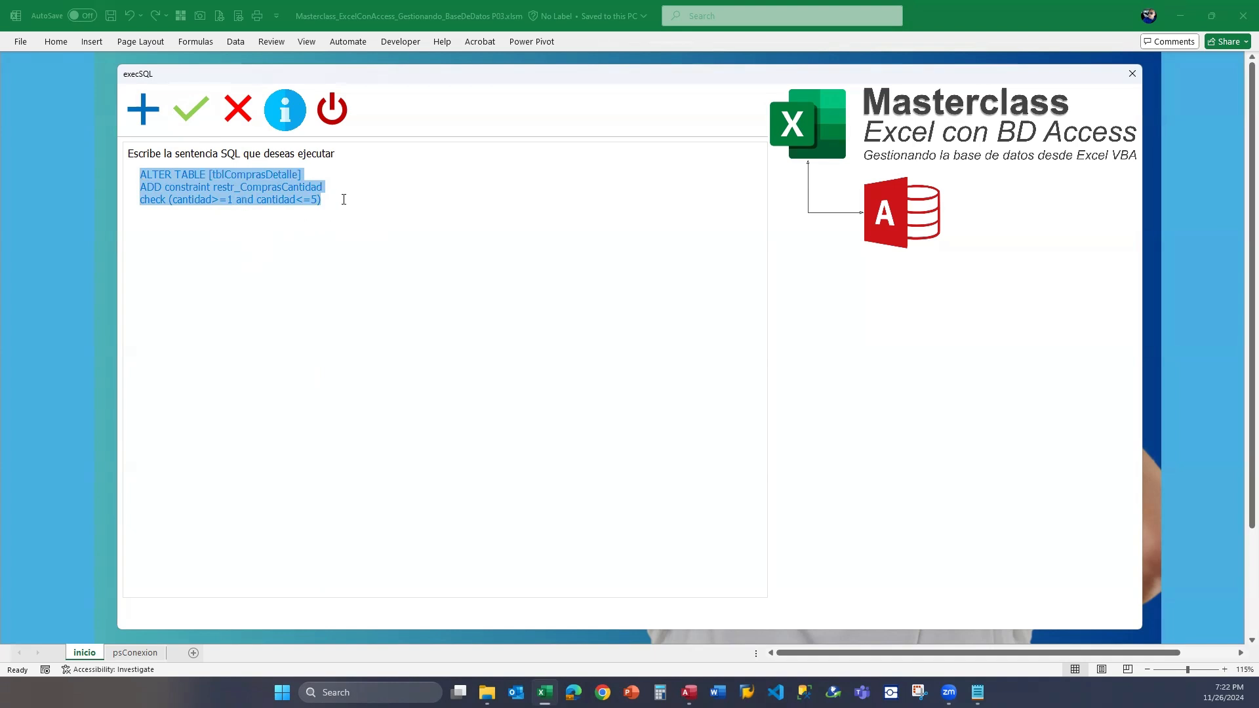
pyautogui.click(690, 693)
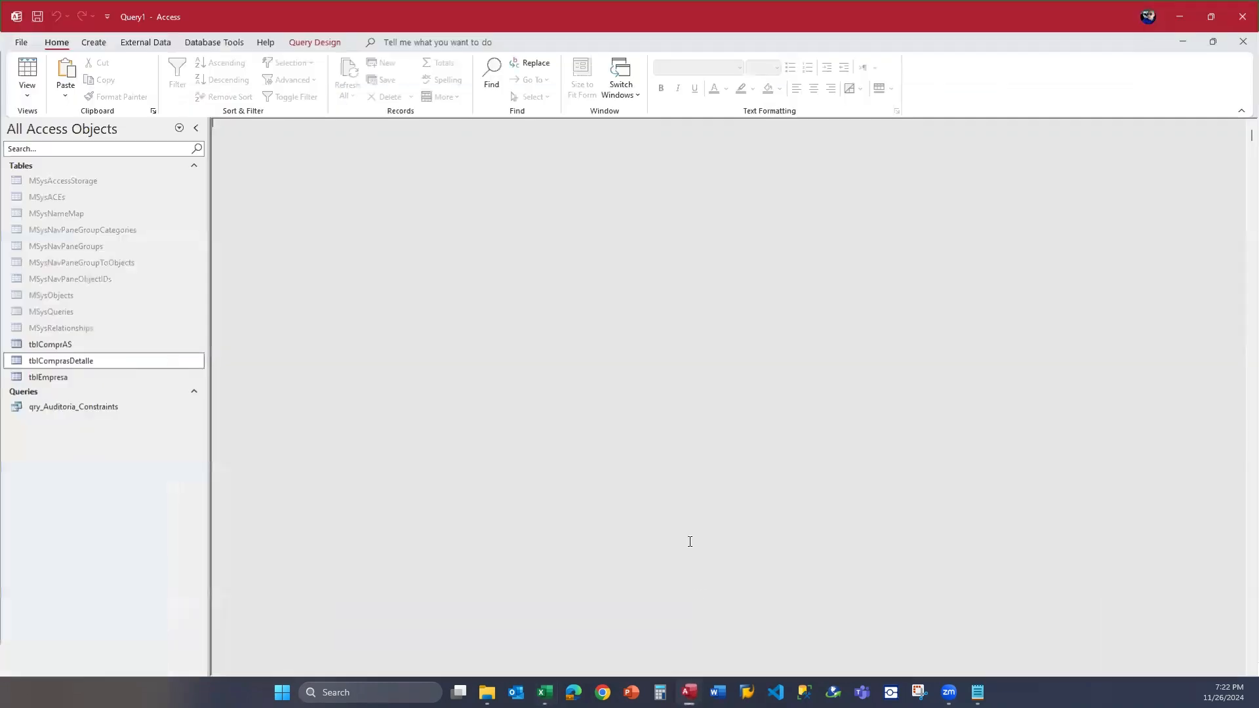
pyautogui.doubleClick(84, 360)
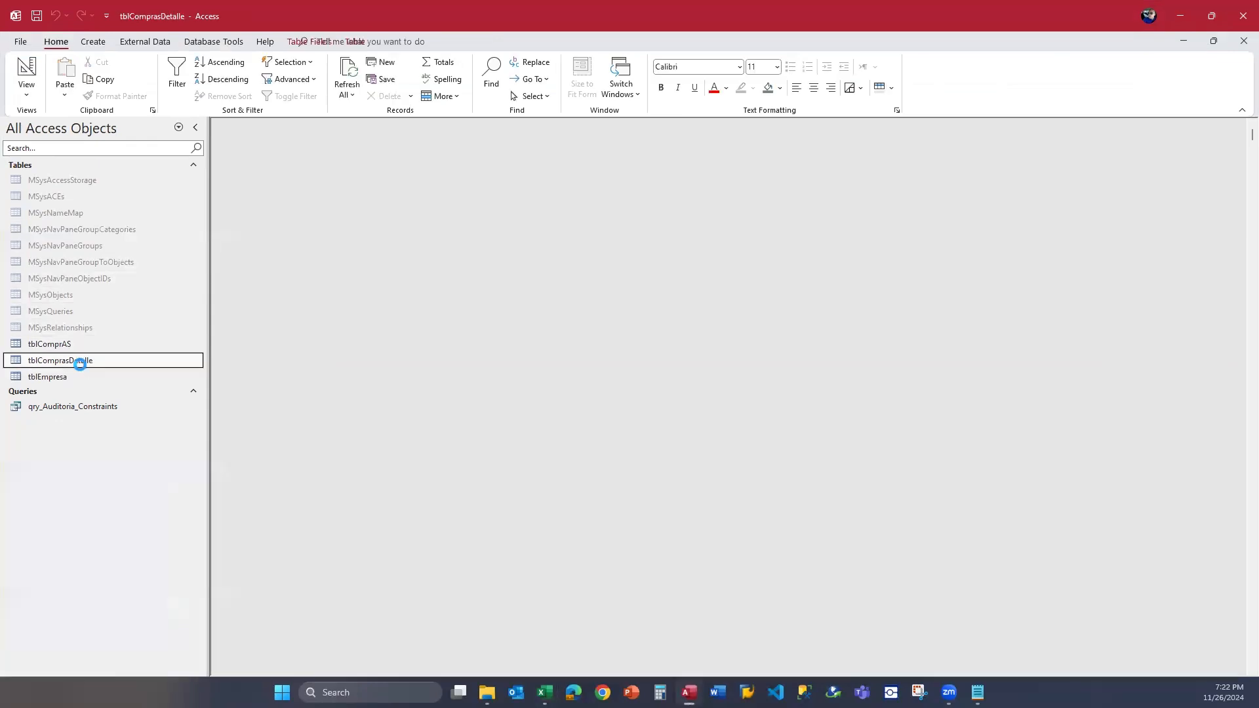
pyautogui.press('Tab')
pyautogui.press('Tab')
pyautogui.press('Tab')
pyautogui.press('Tab')
pyautogui.press('Tab')
pyautogui.press('Tab')
pyautogui.press('Tab')
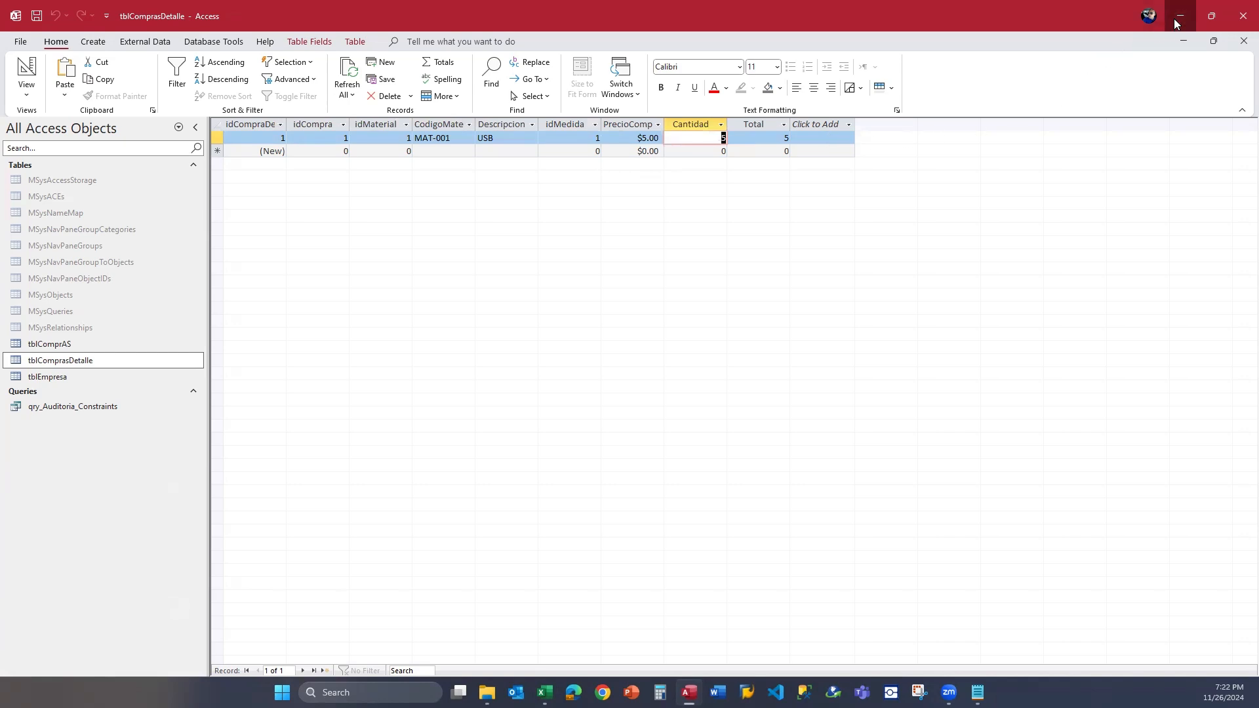
pyautogui.click(1243, 41)
pyautogui.click(1181, 17)
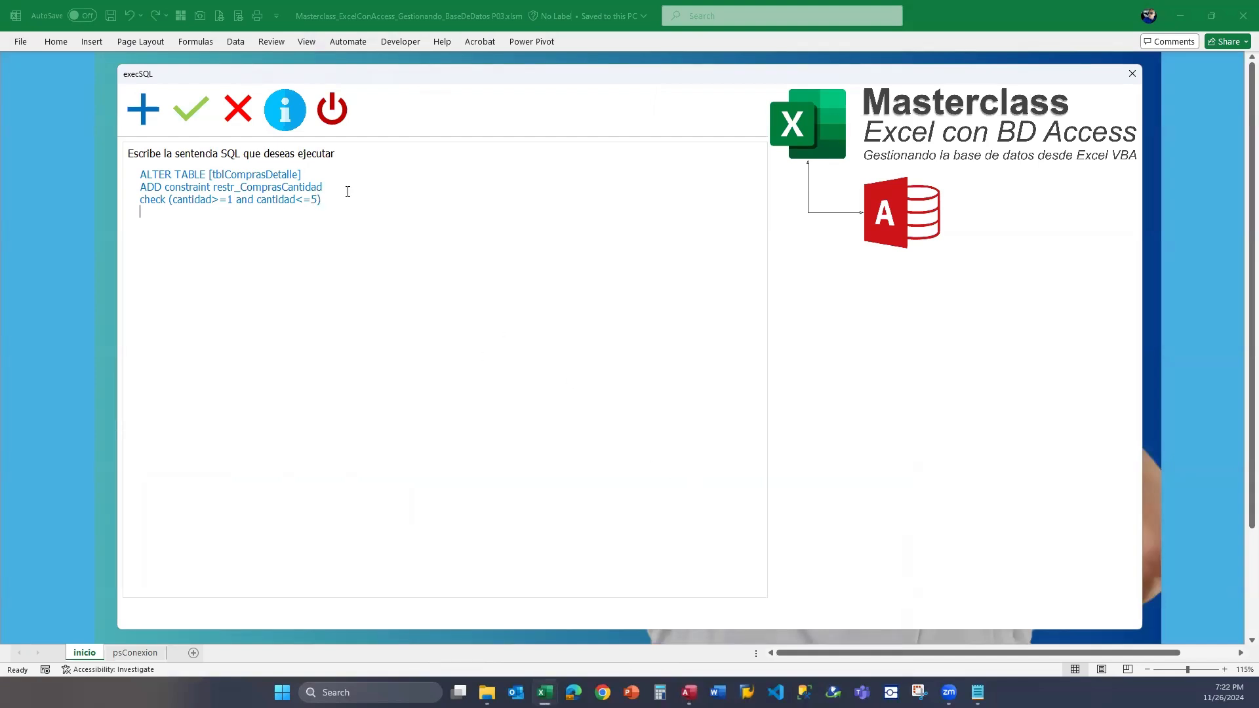
# Copy the ALTER TABLE and ADD constraint restr_ComprasCantidad lines and paste them below the check clause.
pyautogui.press('Up')
pyautogui.press('Up')
pyautogui.press('Up')
pyautogui.hotkey('shift', 'Down')
pyautogui.hotkey('shift', 'Down')
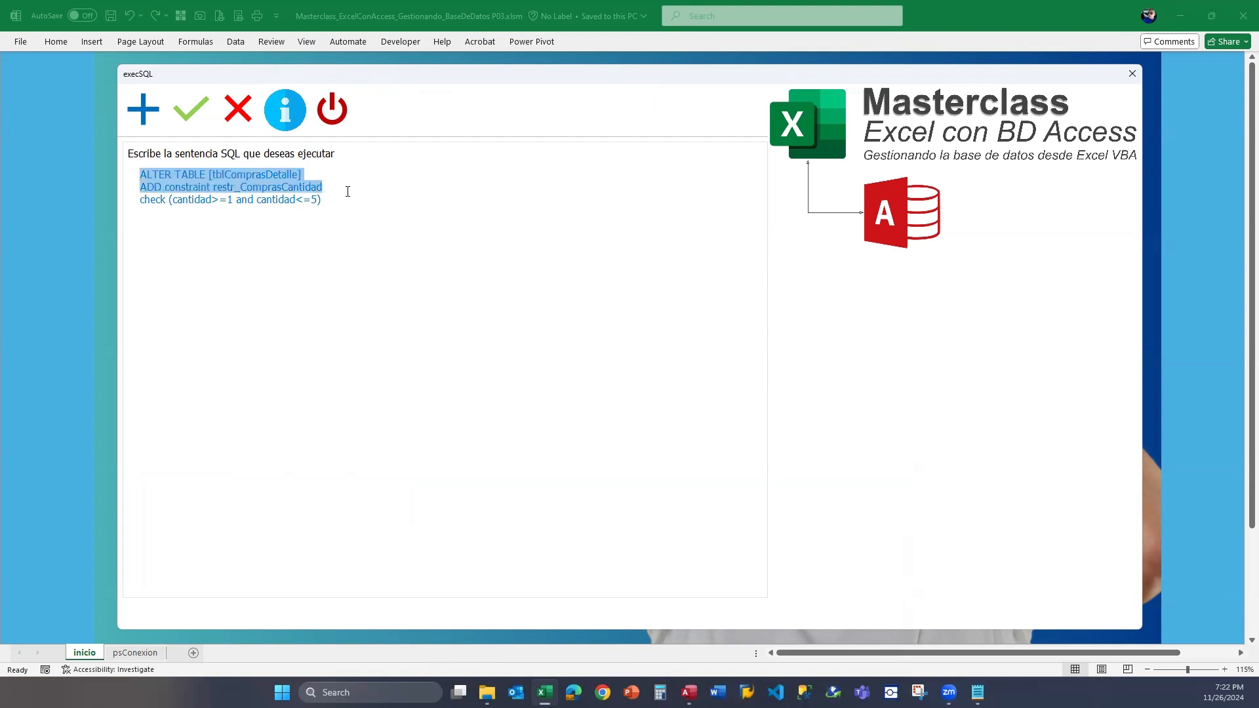
pyautogui.hotkey('ctrl', 'c')
pyautogui.press('Down')
pyautogui.press('Down')
pyautogui.hotkey('ctrl', 'v')
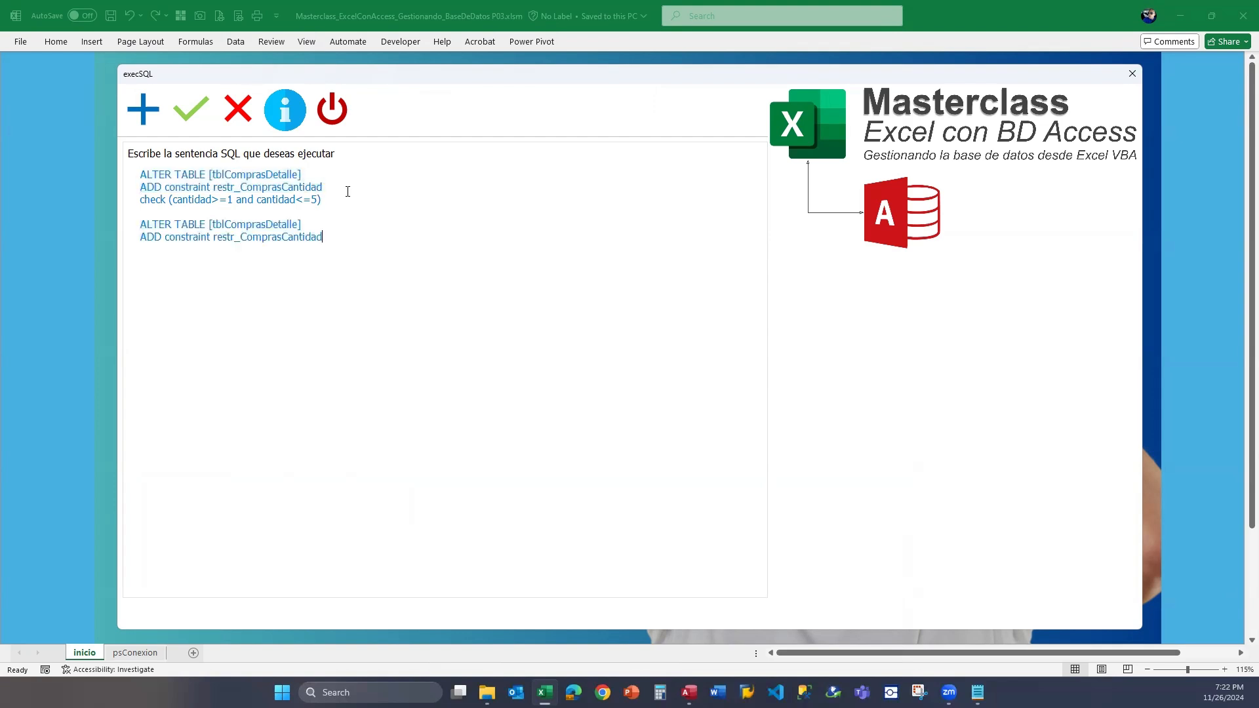
# Replace the ADD keyword with DROP in the copied constraint line.
pyautogui.press('Delete')
pyautogui.press('Delete')
pyautogui.press('Delete')
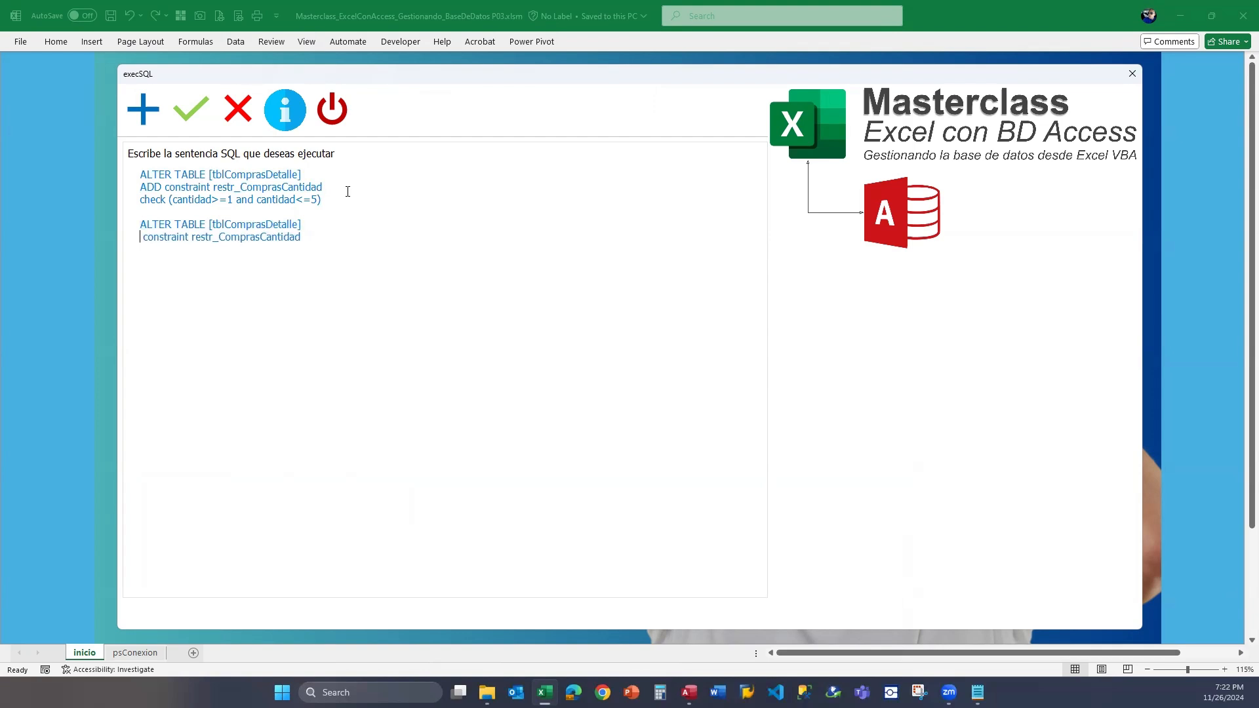
pyautogui.write('DROP')
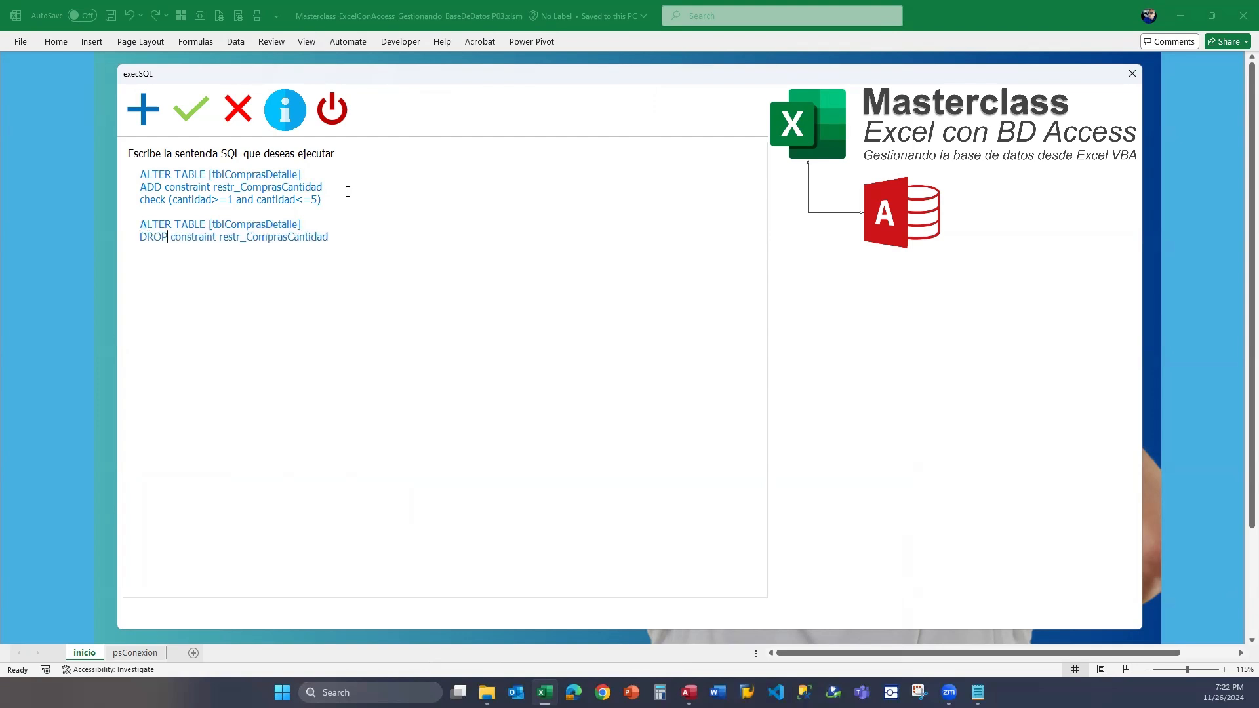
# Remove the original ADD constraint statement and its blank line, and execute the DROP constraint restr_ComprasCantidad statement.
pyautogui.press('Up')
pyautogui.moveTo(341, 204); pyautogui.dragTo(80, 158)
pyautogui.press('Delete')
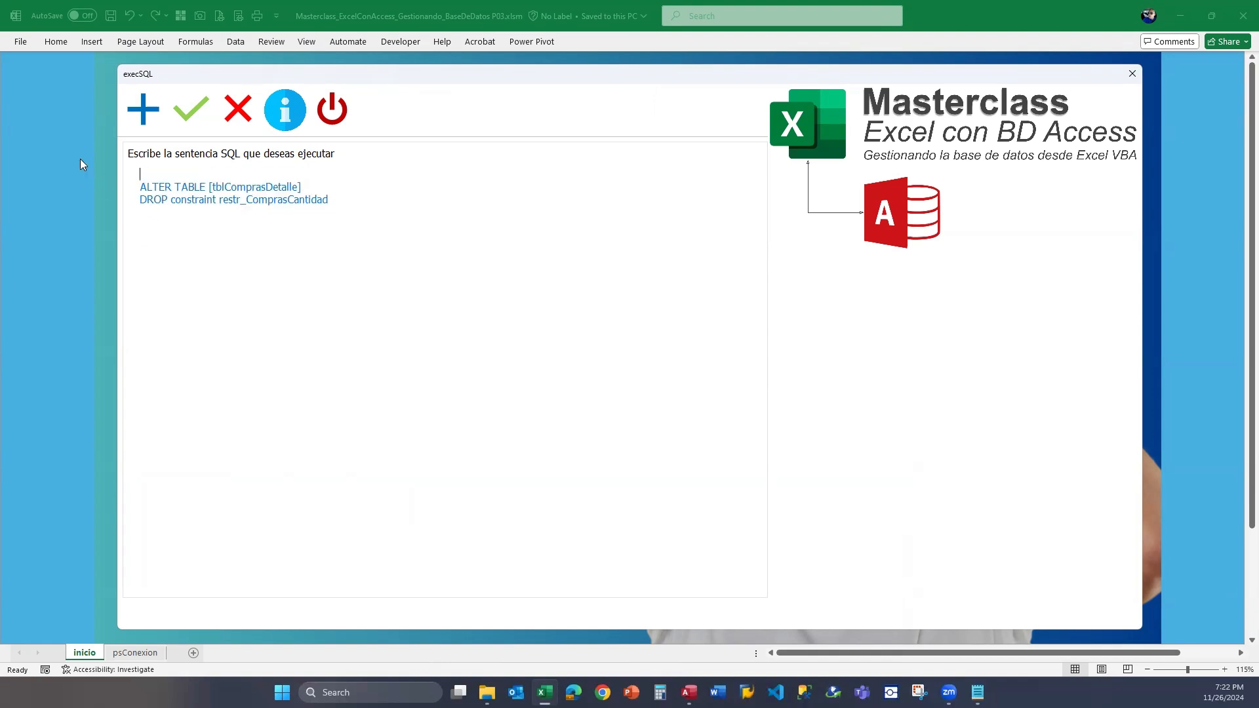
pyautogui.press('Delete')
pyautogui.click(204, 117)
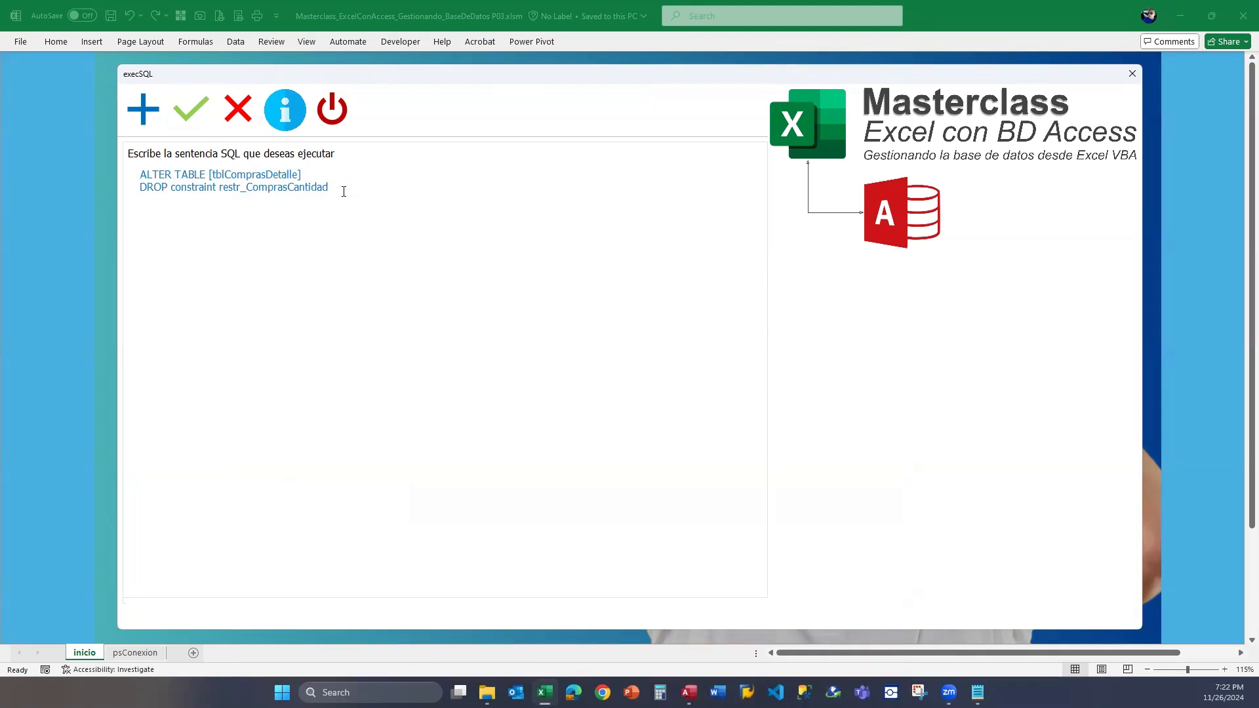
# Open tblComprasDetalle in Access, set the MAT-001 record's Cantidad to 10, and close the datasheet.
pyautogui.moveTo(345, 188); pyautogui.dragTo(135, 174)
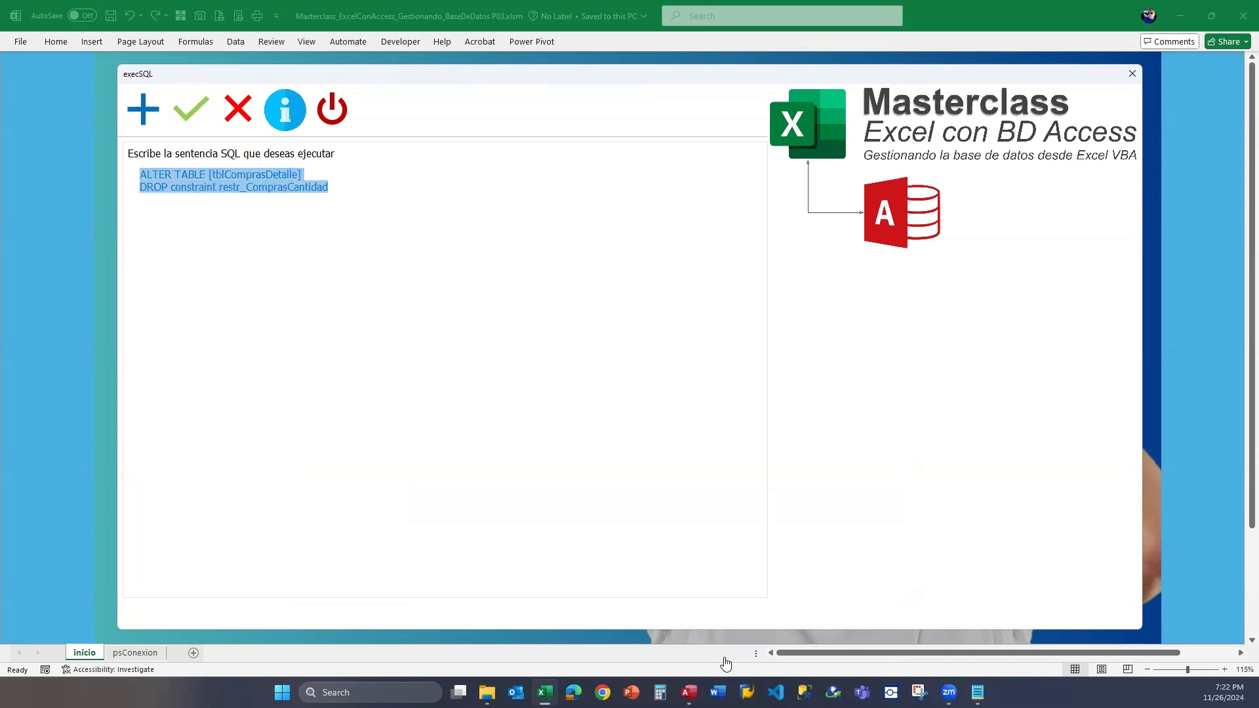
pyautogui.click(688, 692)
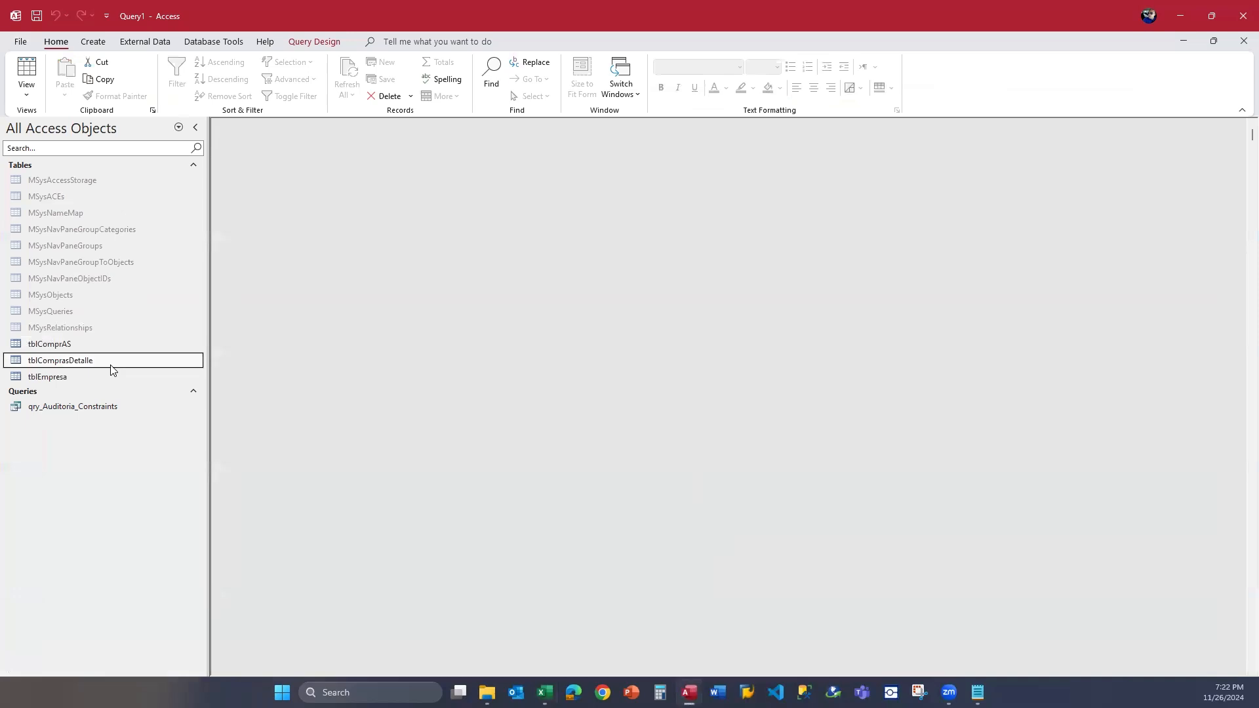
pyautogui.doubleClick(112, 364)
pyautogui.press('Tab')
pyautogui.press('Tab')
pyautogui.press('Tab')
pyautogui.press('Tab')
pyautogui.press('Tab')
pyautogui.press('Tab')
pyautogui.press('Tab')
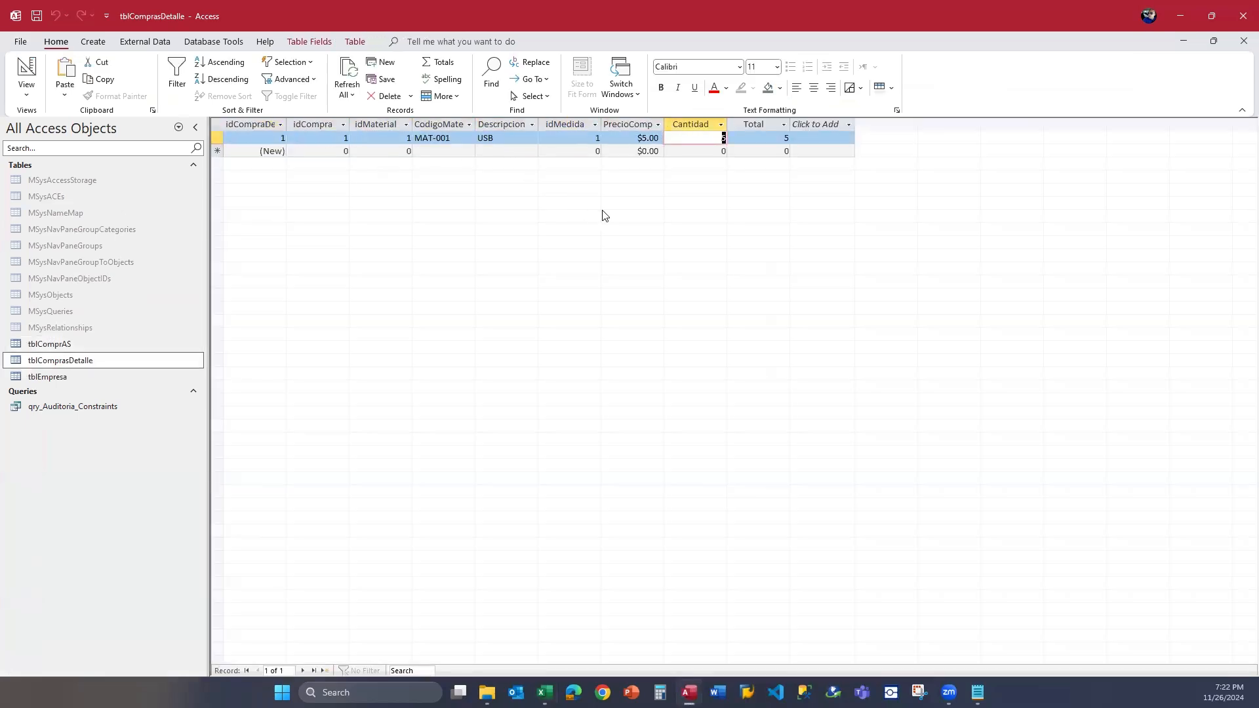
pyautogui.write('10')
pyautogui.click(1243, 42)
pyautogui.click(1178, 17)
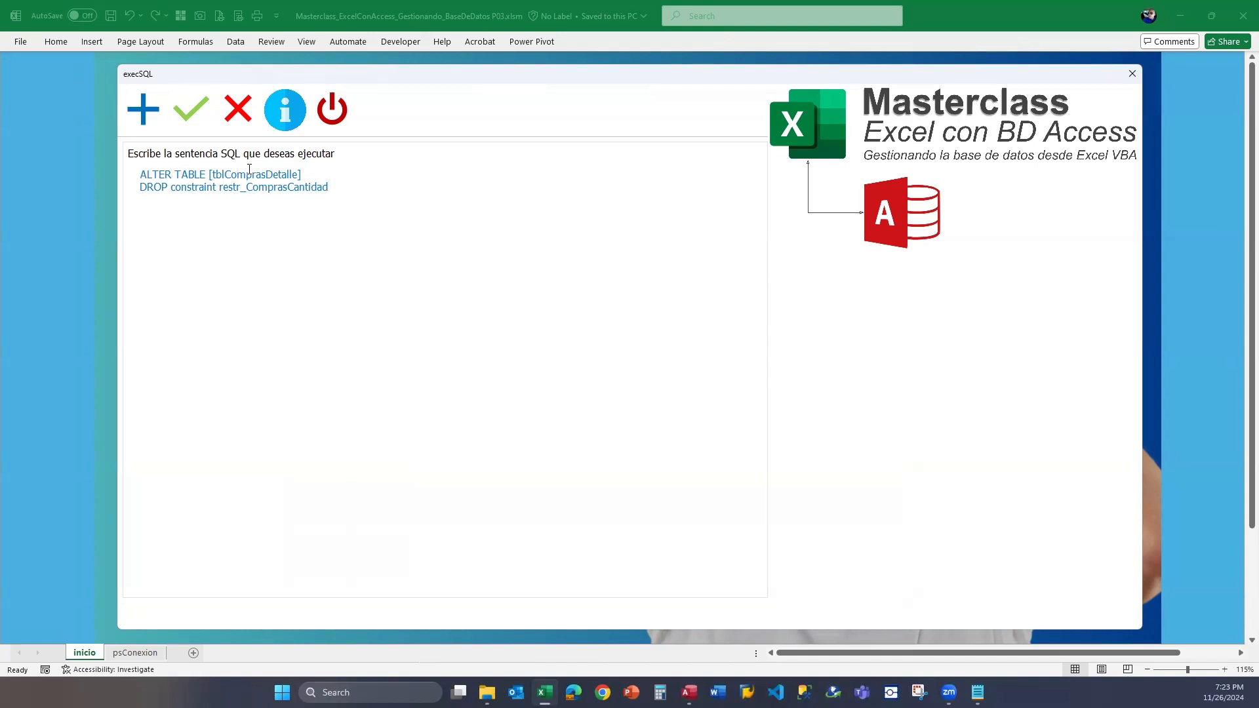
# Examine the statement's ALTER TABLE line and its DROP constraint restr_ComprasCantidad line in the Excel form.
pyautogui.moveTo(301, 172); pyautogui.dragTo(156, 176)
pyautogui.click(199, 174)
pyautogui.moveTo(171, 186); pyautogui.dragTo(135, 184)
pyautogui.click(343, 187)
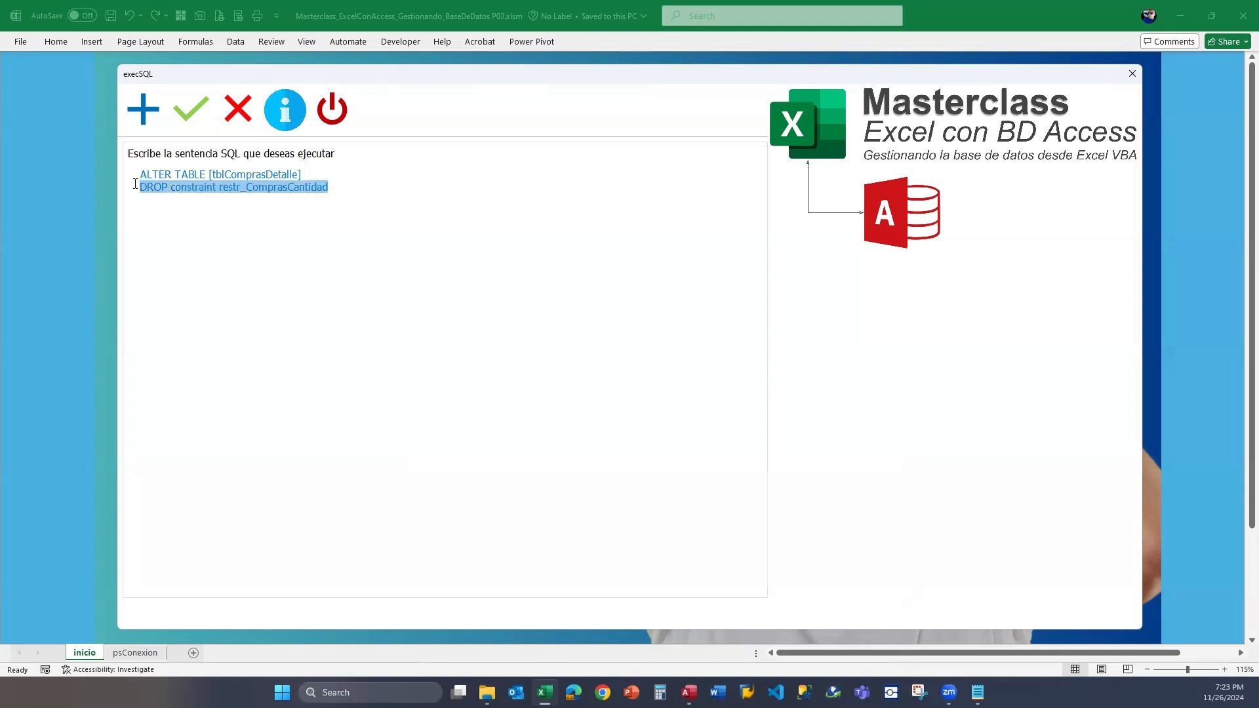
pyautogui.click(345, 186)
# Replace the DROP statement with the ADD constraint restr_ComprasCantidad statement checking cantidad>=1 and cantidad<=5, and execute it.
pyautogui.moveTo(345, 186); pyautogui.dragTo(112, 176)
pyautogui.hotkey('ctrl', 'v')
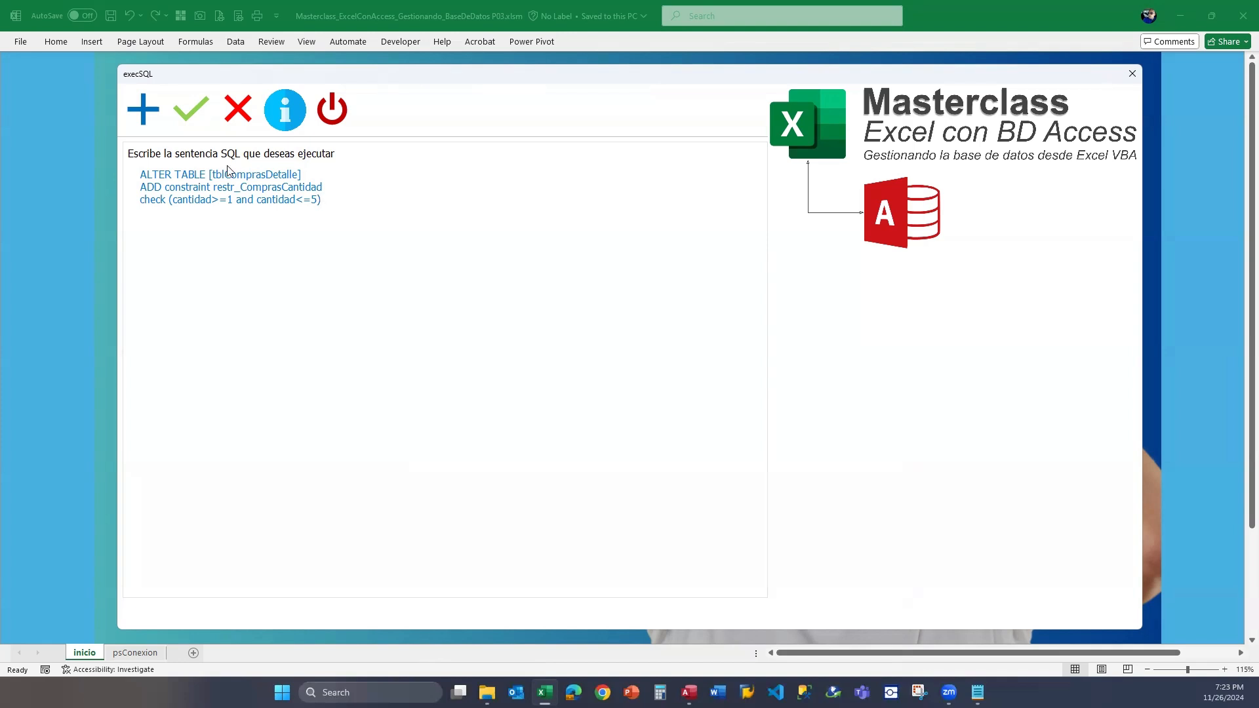
pyautogui.click(194, 121)
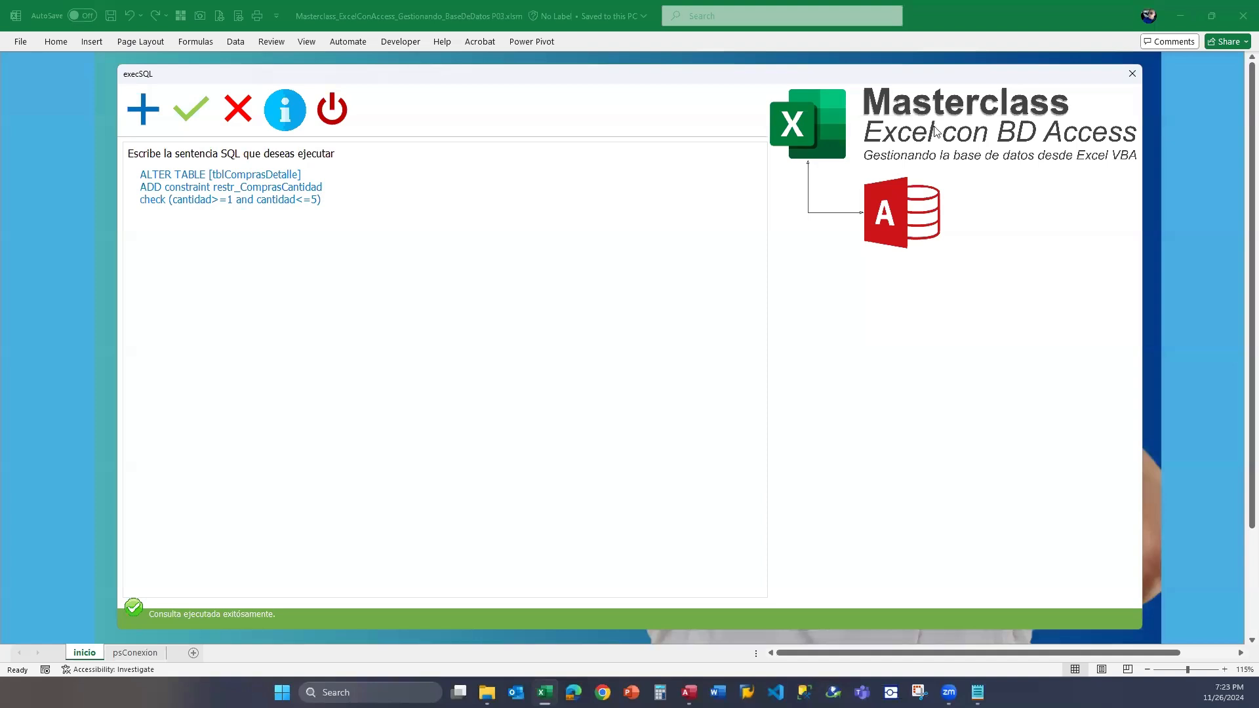
# Open tblComprasDetalle in Access, try to save a re-entered Cantidad of 10 for MAT-001, and dismiss the resulting message.
pyautogui.click(689, 693)
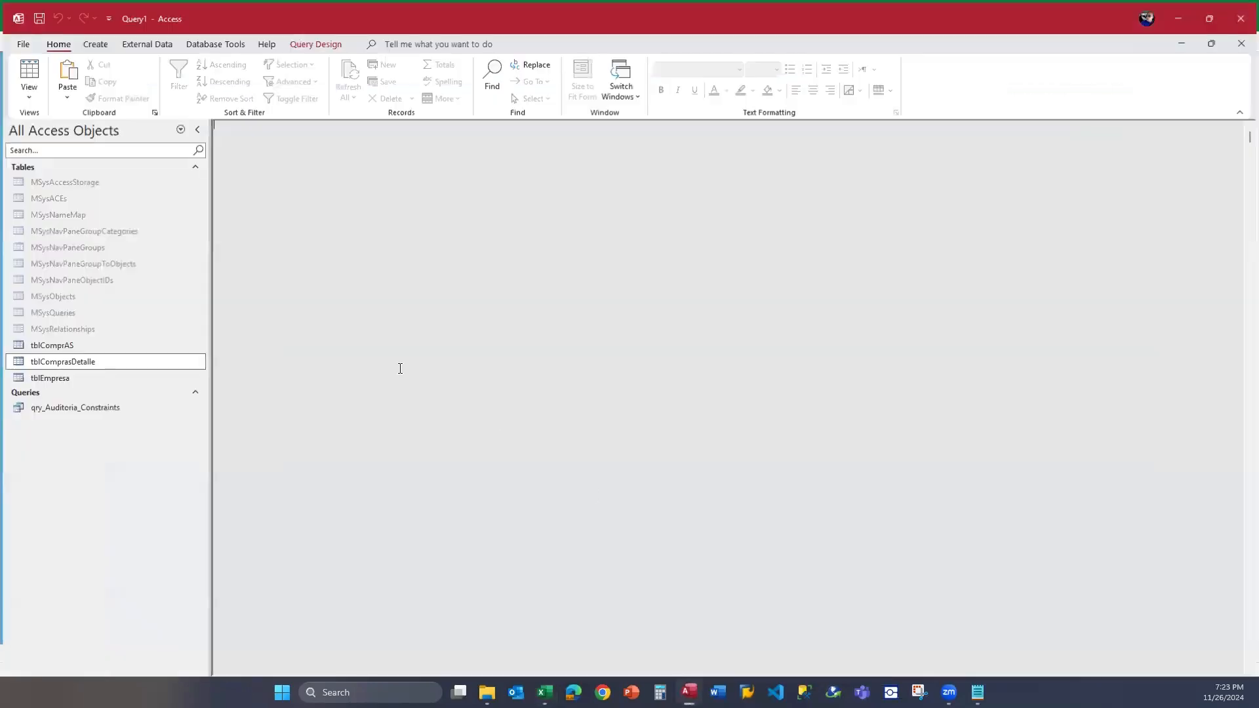
pyautogui.doubleClick(129, 362)
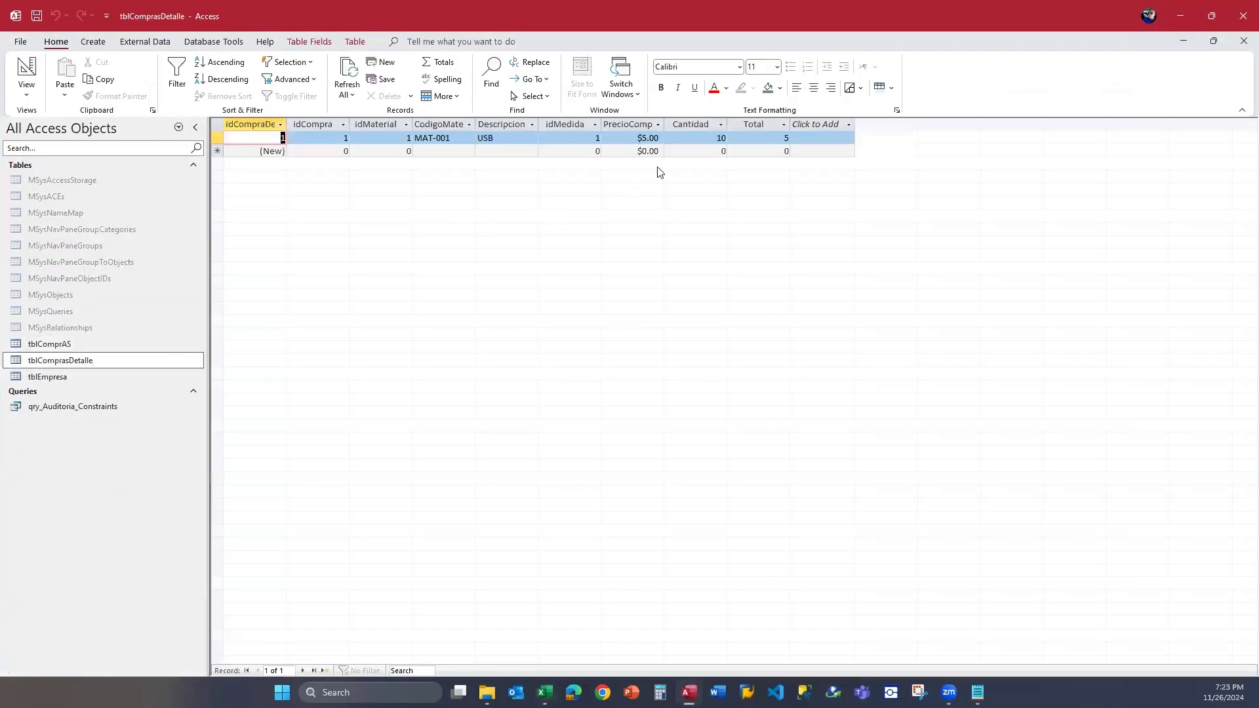
pyautogui.click(702, 137)
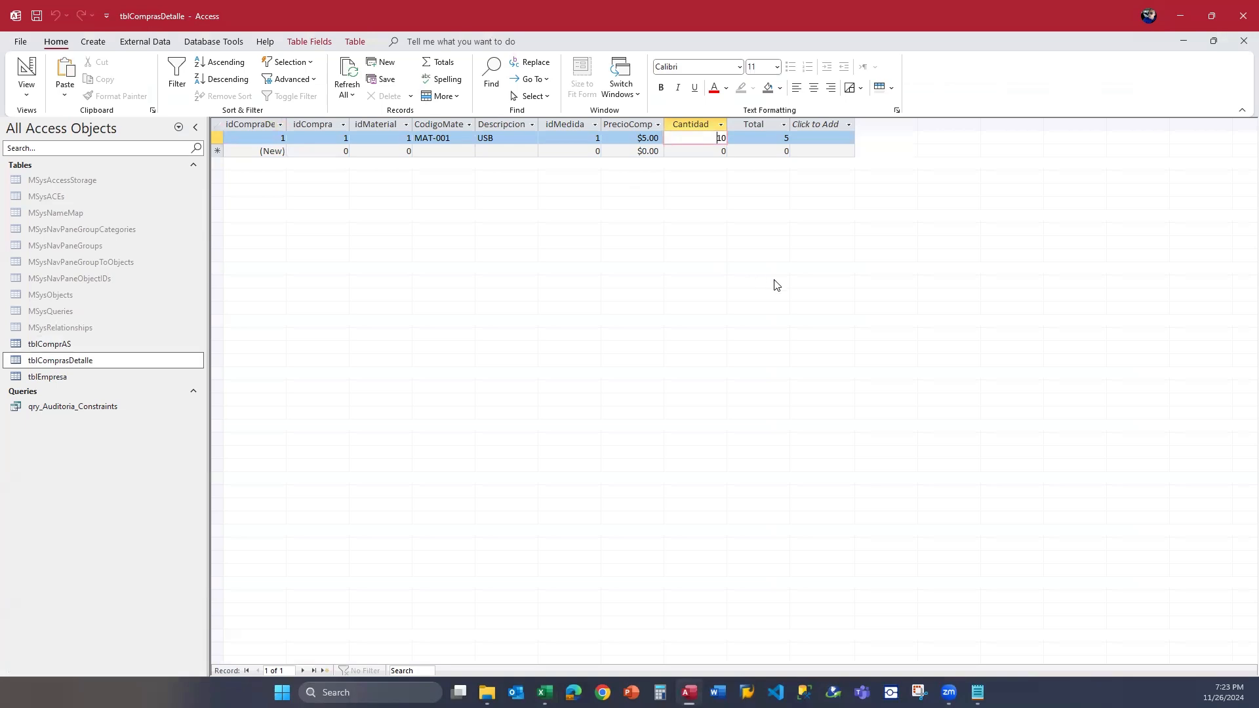
pyautogui.click(701, 151)
pyautogui.moveTo(701, 139); pyautogui.dragTo(808, 144)
pyautogui.press('Down')
pyautogui.press('Up')
pyautogui.write('10')
pyautogui.press('Down')
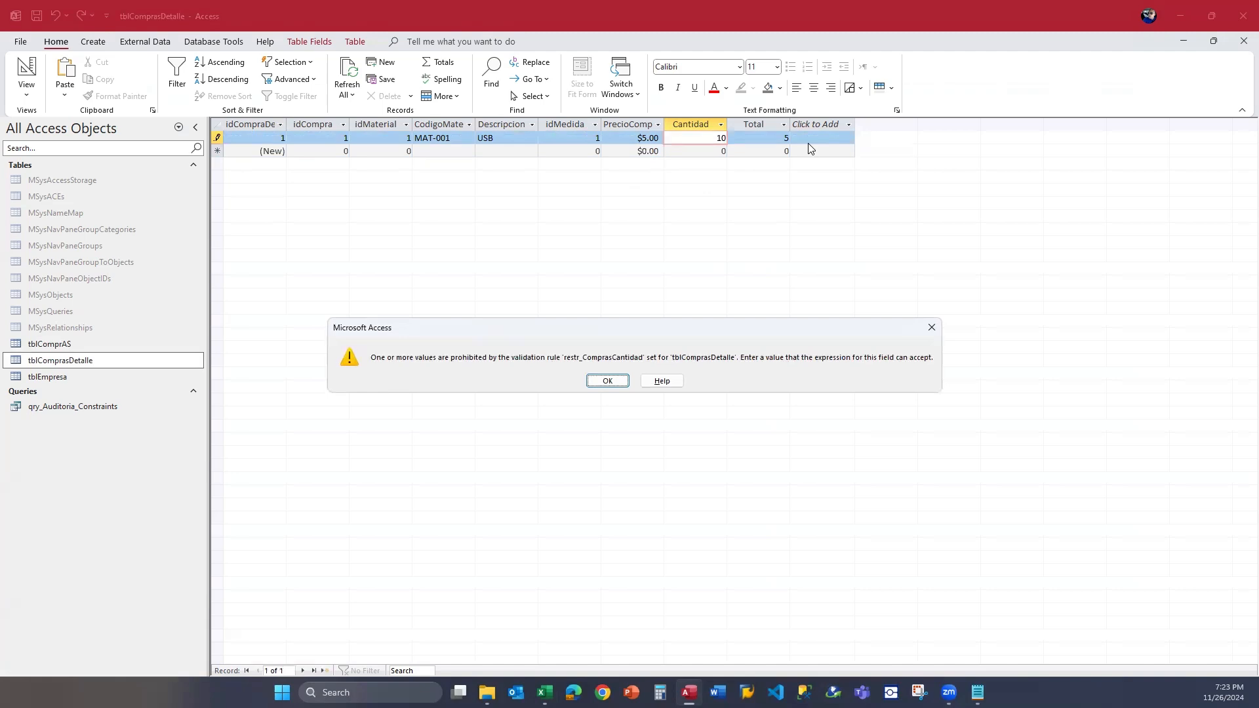
pyautogui.press('Return')
# Move between the MAT-001 record's fields and the new-record row without editing any value.
pyautogui.press('Left')
pyautogui.press('Left')
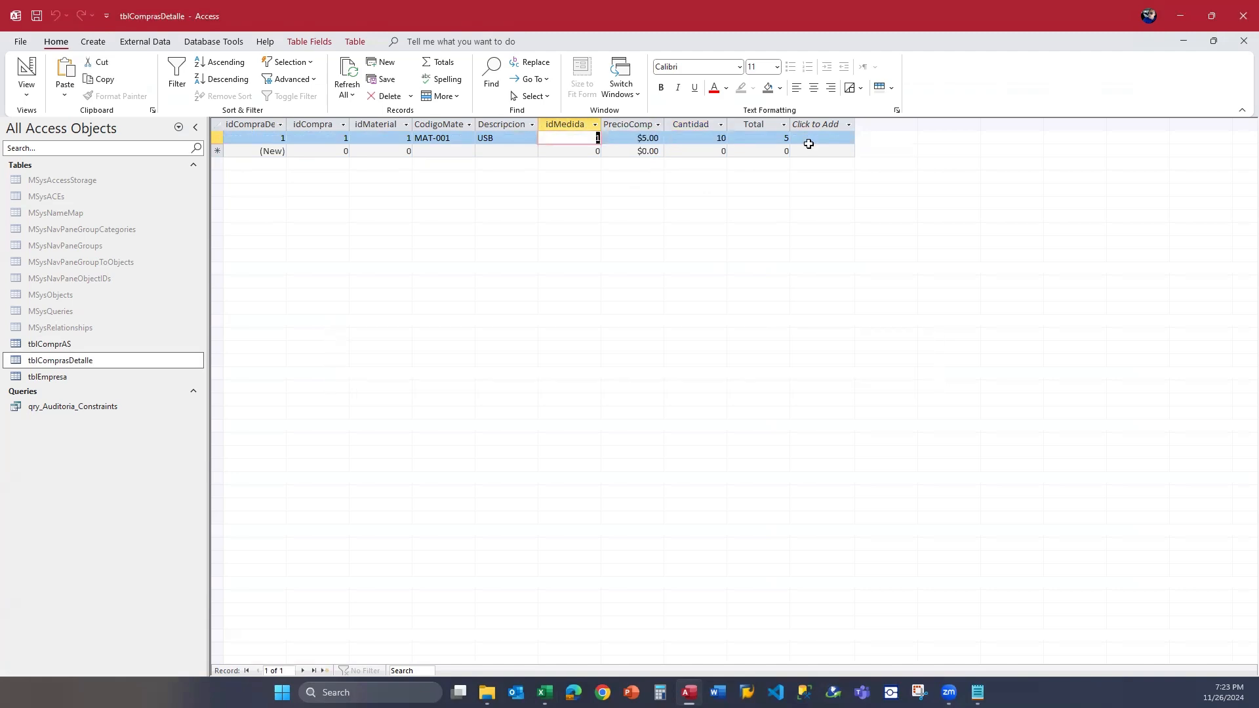
pyautogui.press('Right')
pyautogui.press('Right')
pyautogui.press('Right')
pyautogui.press('Left')
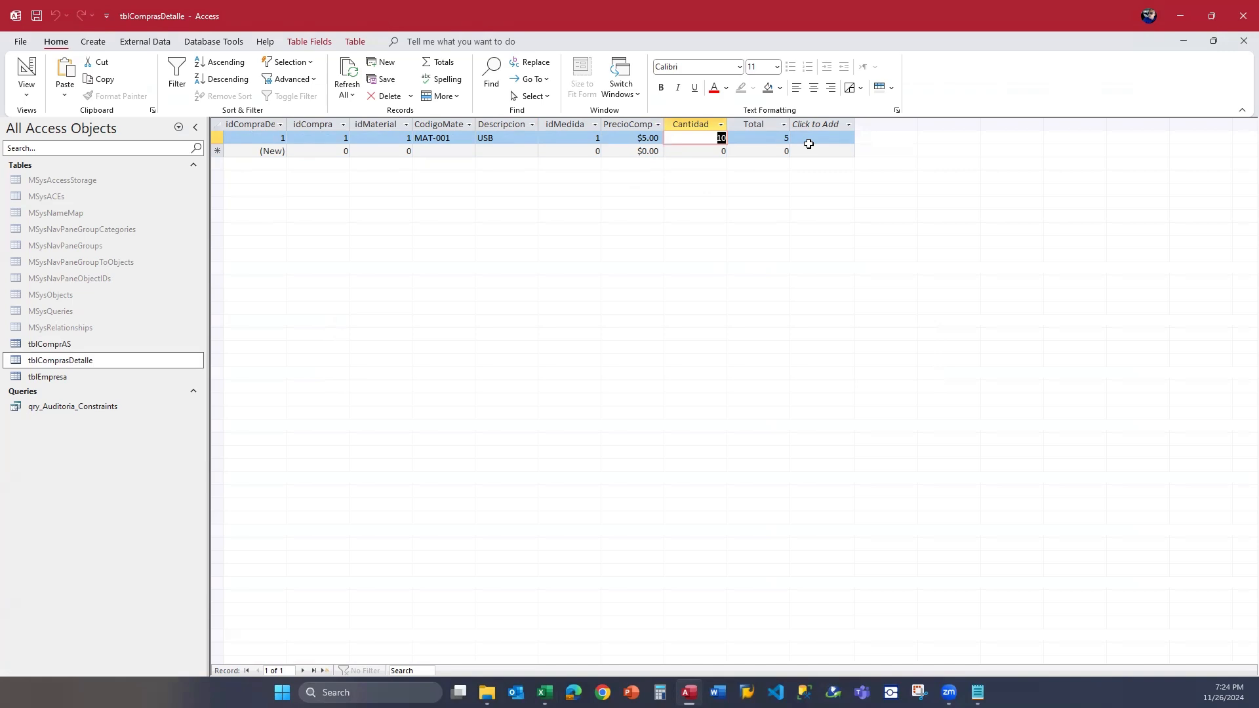
pyautogui.press('Down')
pyautogui.press('Up')
# Set the MAT-001 record's Cantidad to 5, save the record, and close the tblComprasDetalle datasheet.
pyautogui.click(688, 145)
pyautogui.doubleClick(693, 133)
pyautogui.write('5')
pyautogui.hotkey('shift', 'Return')
pyautogui.click(1243, 41)
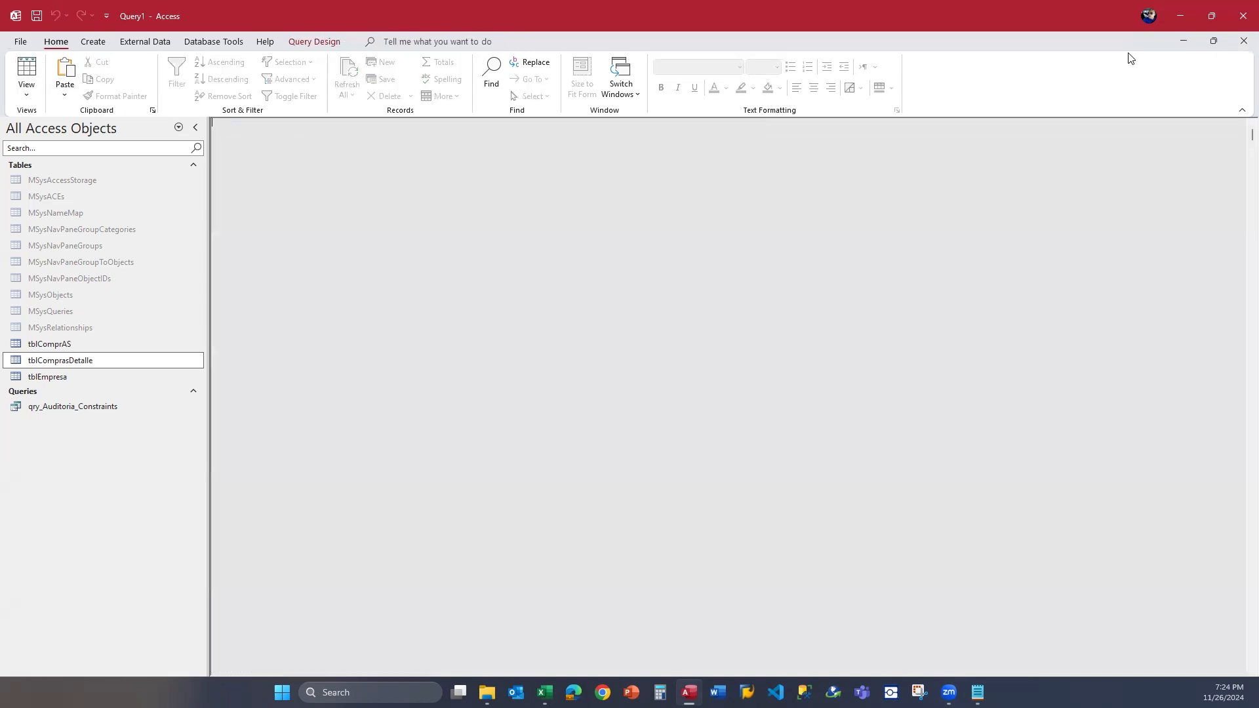
# Switch to the Excel form to examine the cantidad>=1 condition, and bring up T-SQL_CONSTRAINTS.txt in Notepad.
pyautogui.click(1180, 16)
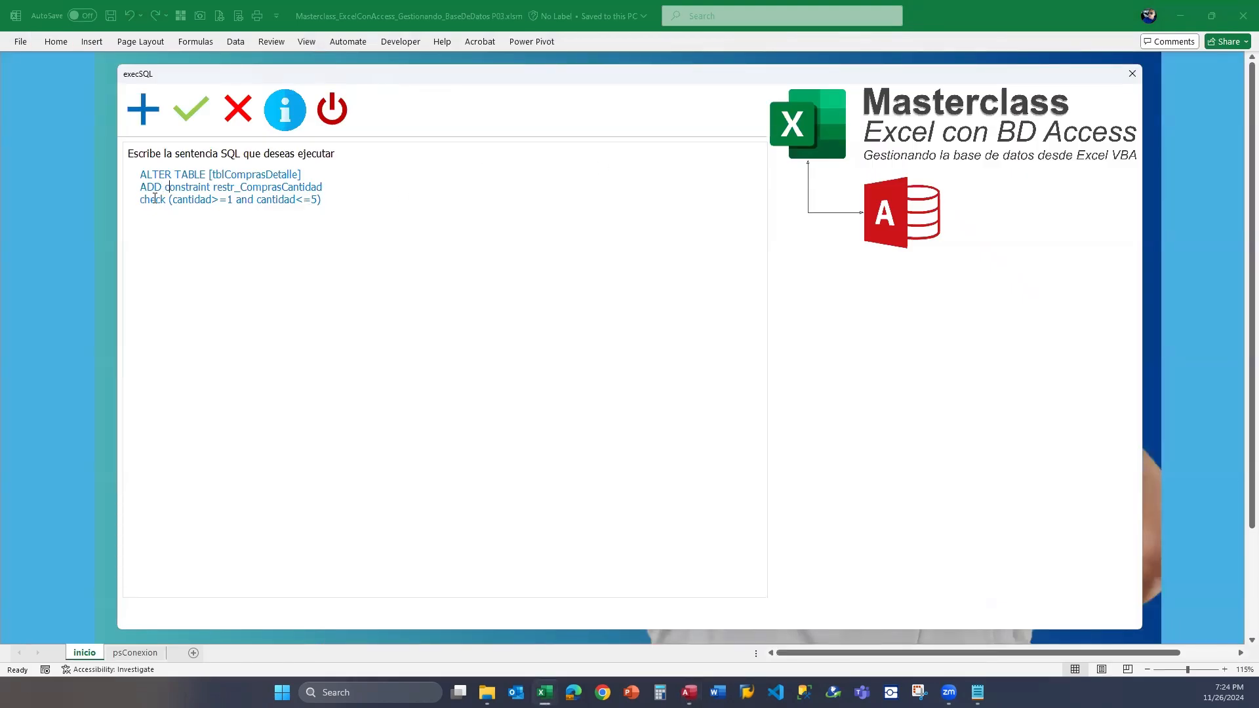
pyautogui.moveTo(148, 202); pyautogui.dragTo(237, 198)
pyautogui.click(183, 199)
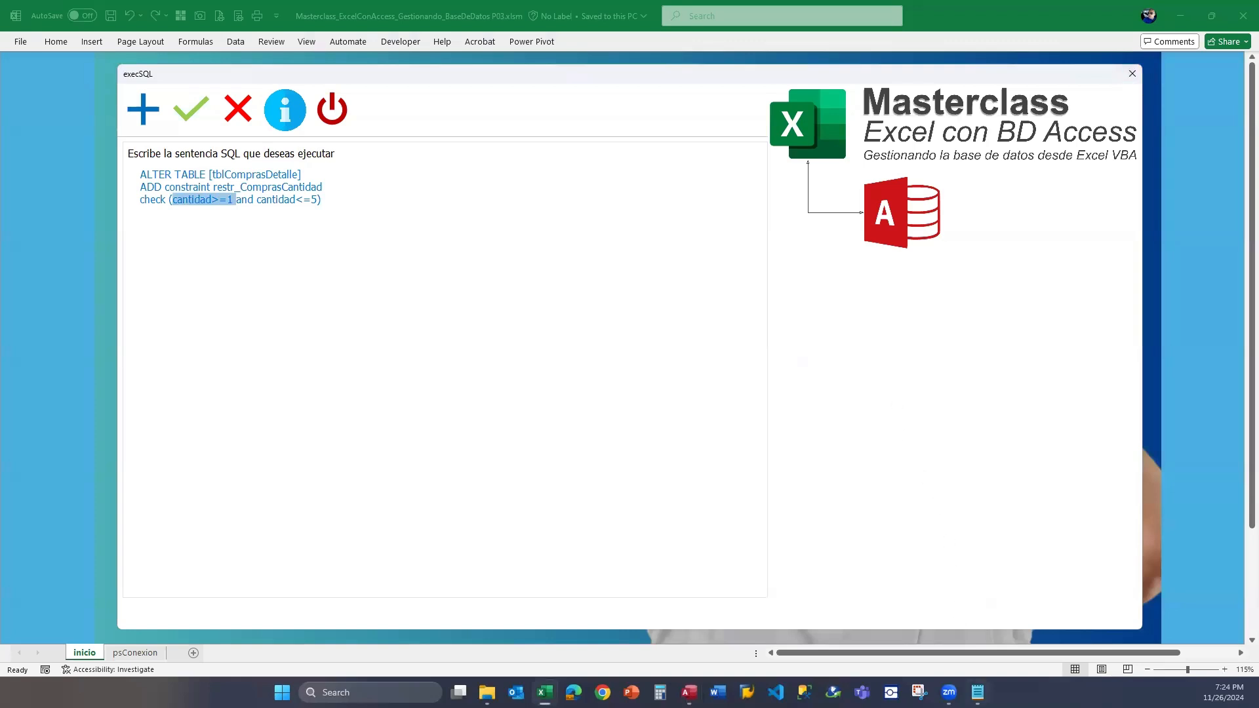
pyautogui.moveTo(977, 692)
pyautogui.click(976, 616)
pyautogui.click(682, 364)
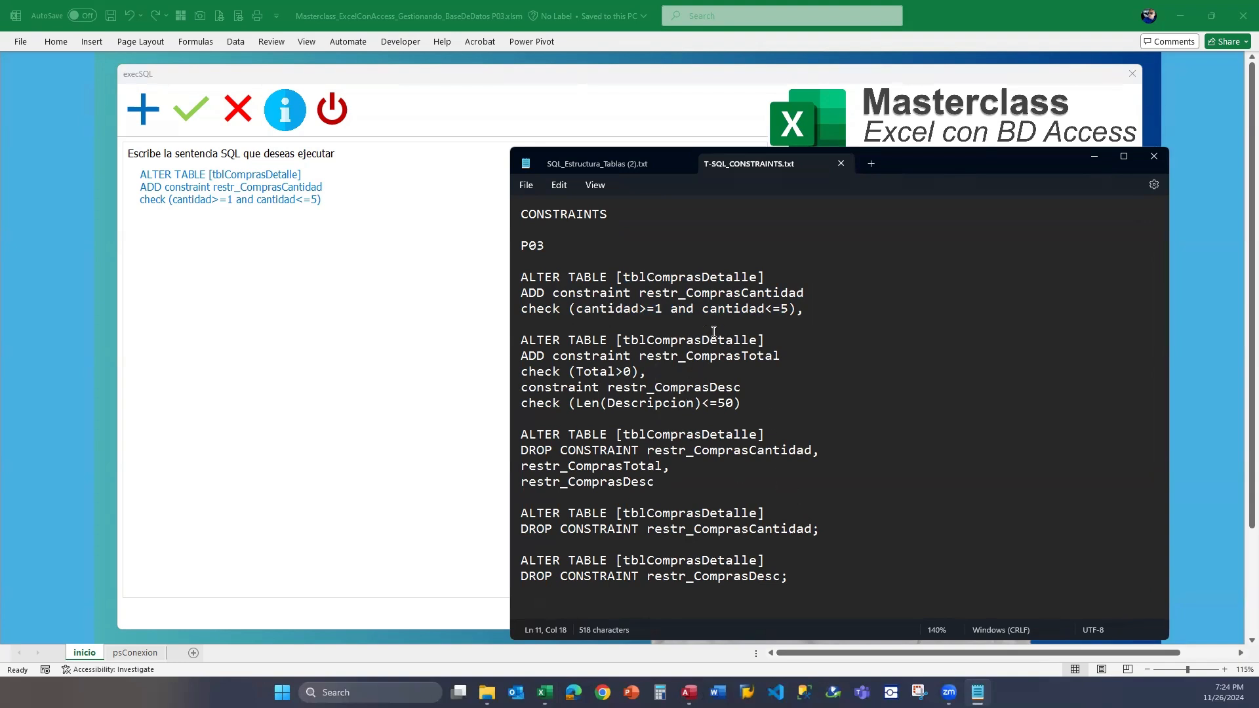
# Replace the form's SQL with the statement from T-SQL_CONSTRAINTS.txt that adds restr_ComprasTotal and restr_ComprasDesc to tblComprasDetalle.
pyautogui.click(753, 403)
pyautogui.moveTo(749, 403); pyautogui.dragTo(523, 342)
pyautogui.hotkey('ctrl', 'c')
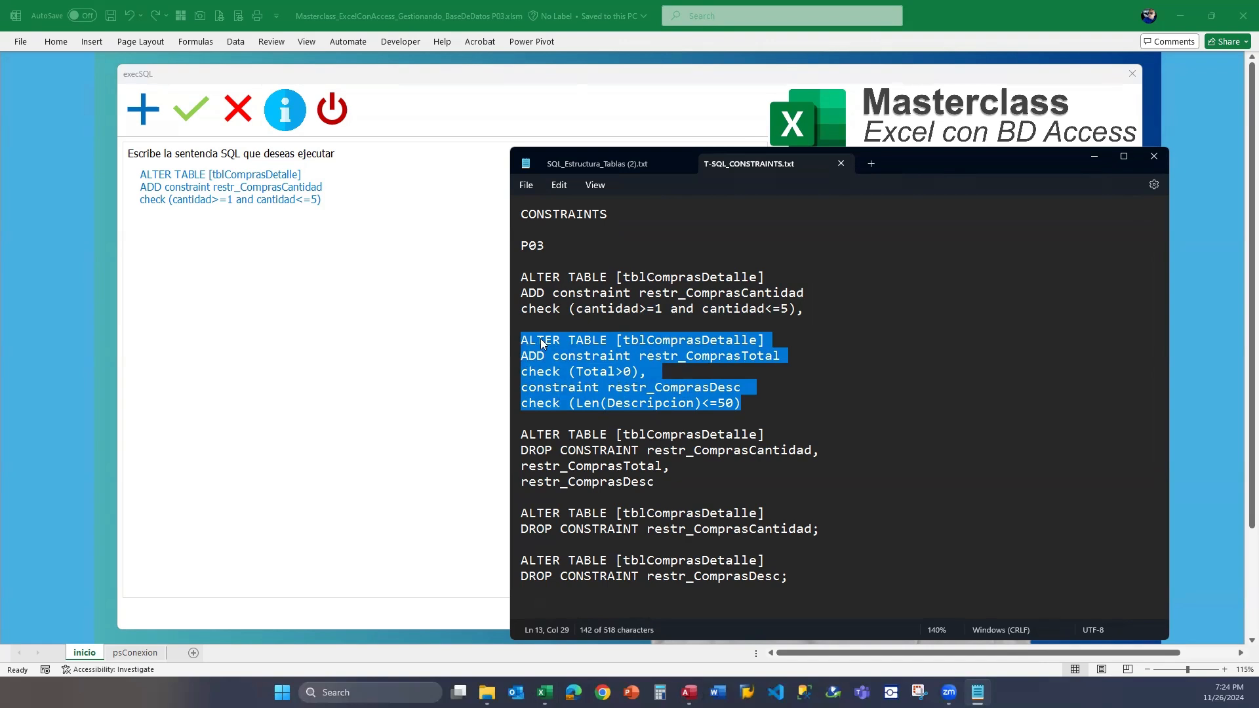
pyautogui.click(337, 219)
pyautogui.moveTo(336, 219); pyautogui.dragTo(169, 188)
pyautogui.click(169, 197)
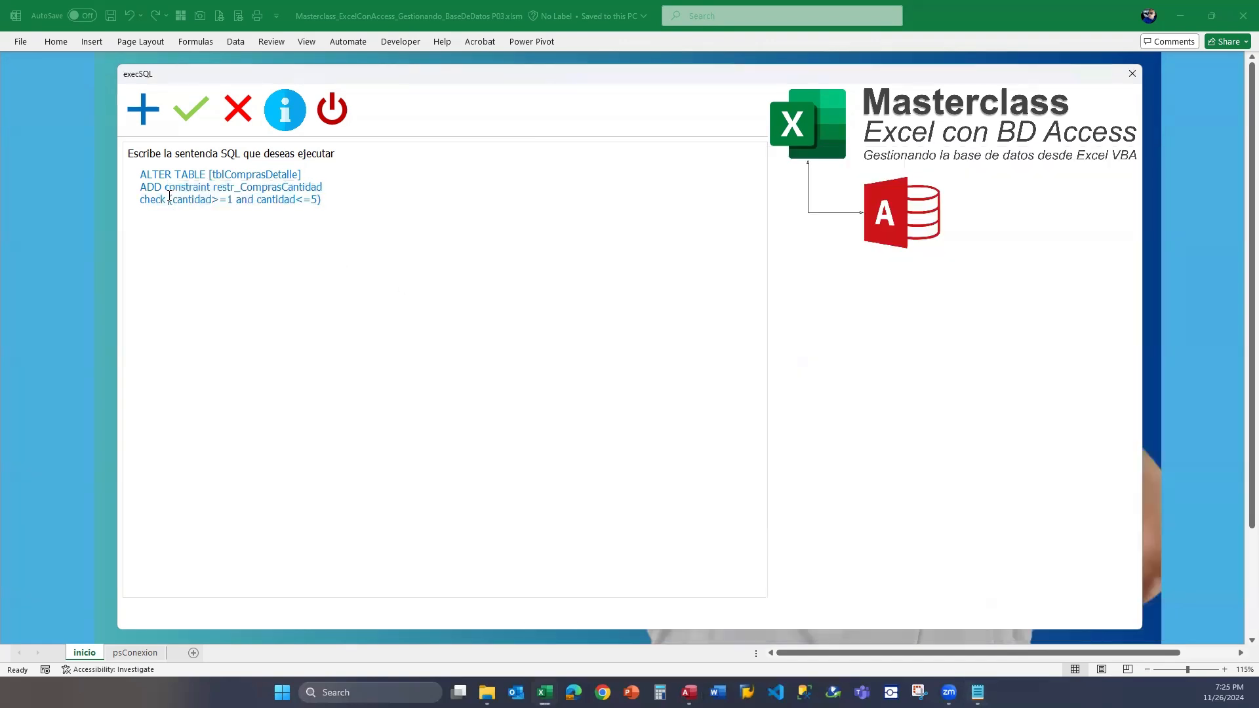
pyautogui.moveTo(336, 192); pyautogui.dragTo(72, 172)
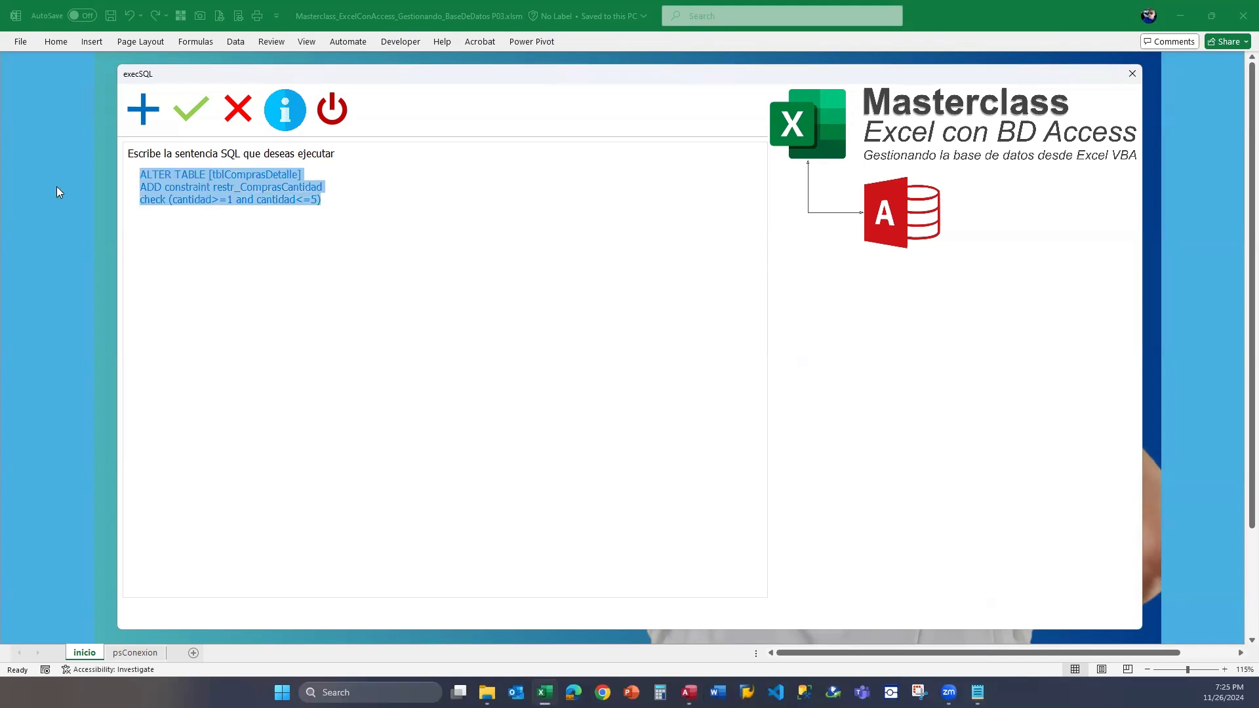
pyautogui.hotkey('ctrl', 'v')
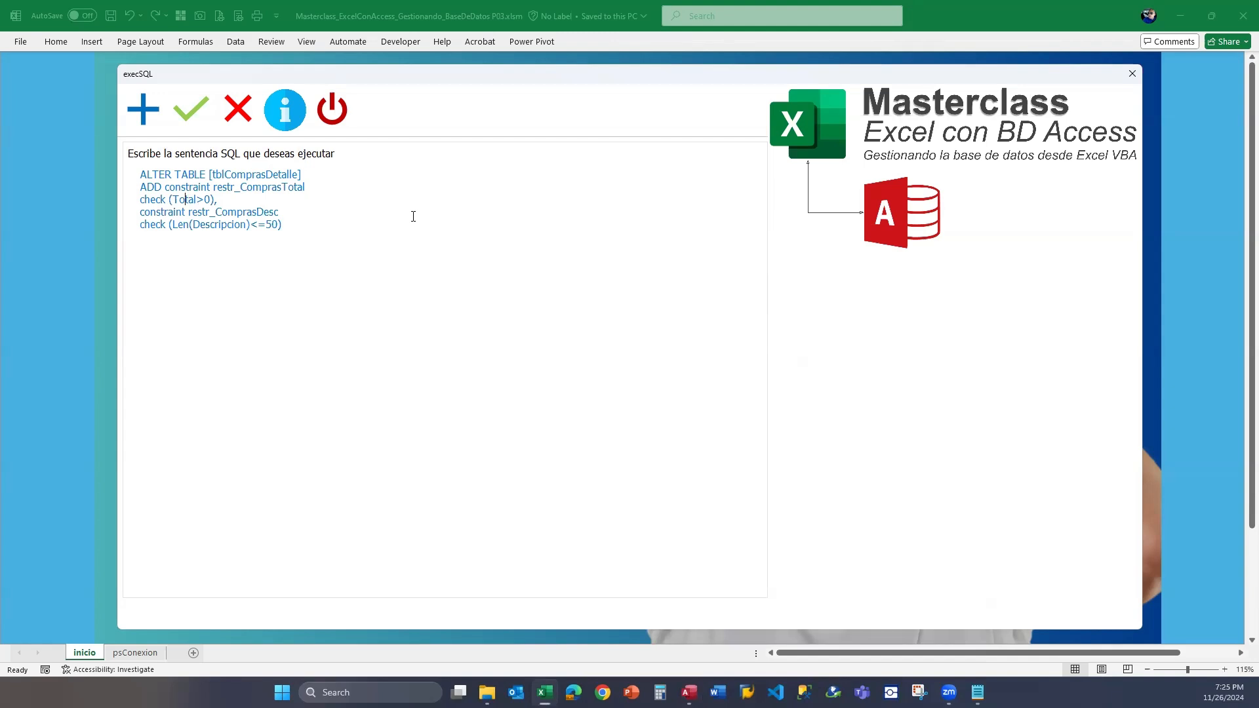
# Change the restr_ComprasDesc condition to Len(Descripcion)<=10 and execute the ALTER TABLE statement.
pyautogui.press('Right')
pyautogui.press('Right')
pyautogui.press('Right')
pyautogui.press('Down')
pyautogui.press('Down')
pyautogui.press('Up')
pyautogui.press('Delete')
pyautogui.write('1')
pyautogui.moveTo(295, 224); pyautogui.dragTo(140, 172)
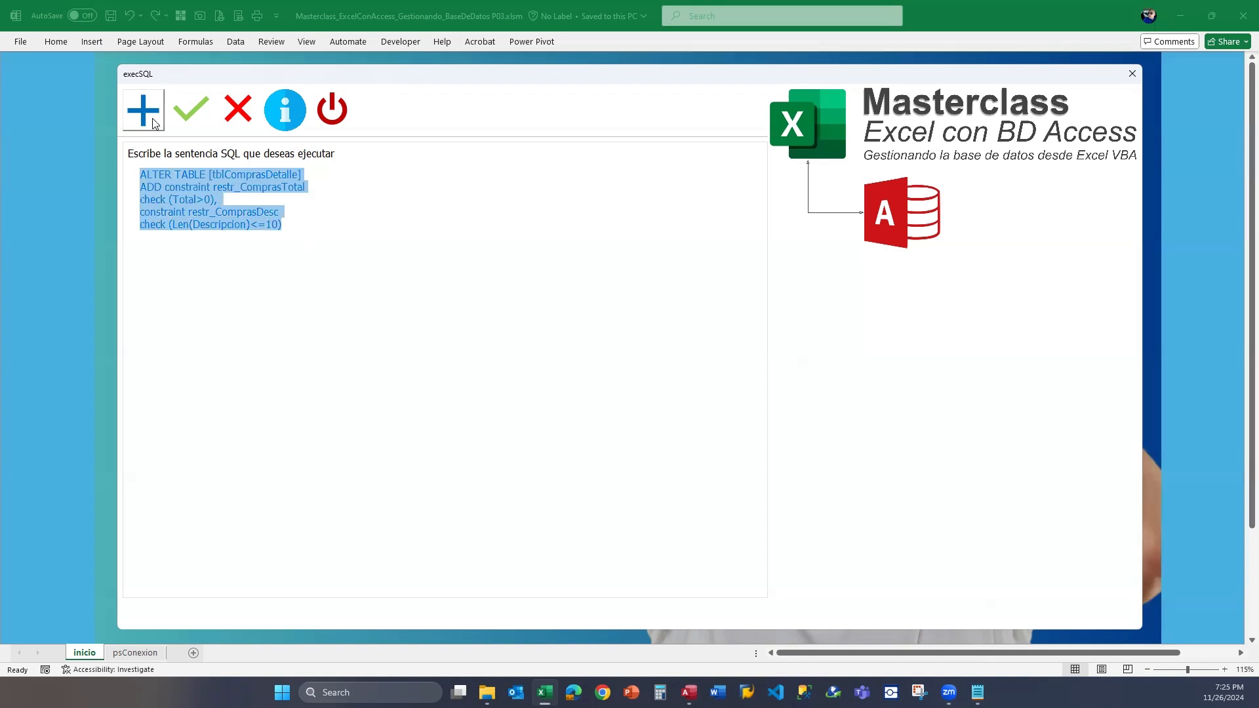
pyautogui.click(186, 111)
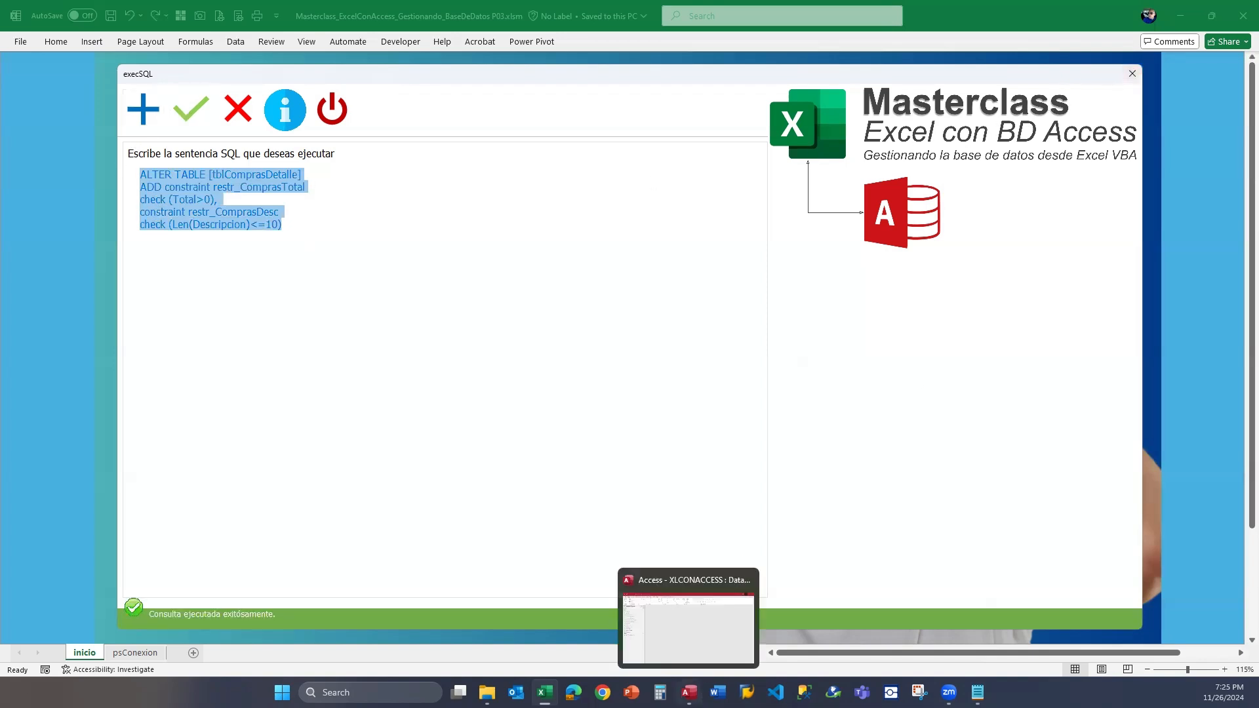
# Switch to Access, open tblComprasDetalle, and widen its Descripcion column.
pyautogui.click(689, 693)
pyautogui.doubleClick(66, 360)
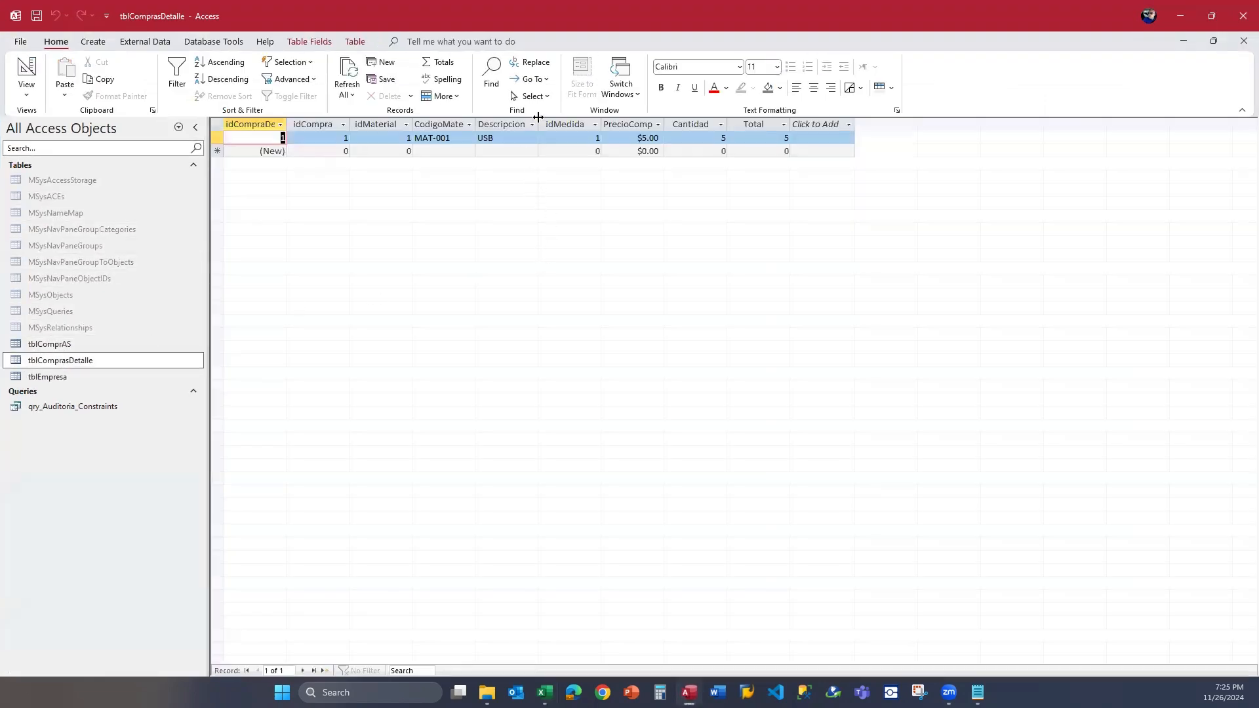
pyautogui.moveTo(537, 125); pyautogui.dragTo(592, 129)
# Try to save the MAT-001 record's Descripcion as USB followed by more than ten As, then cancel the edit.
pyautogui.click(542, 137)
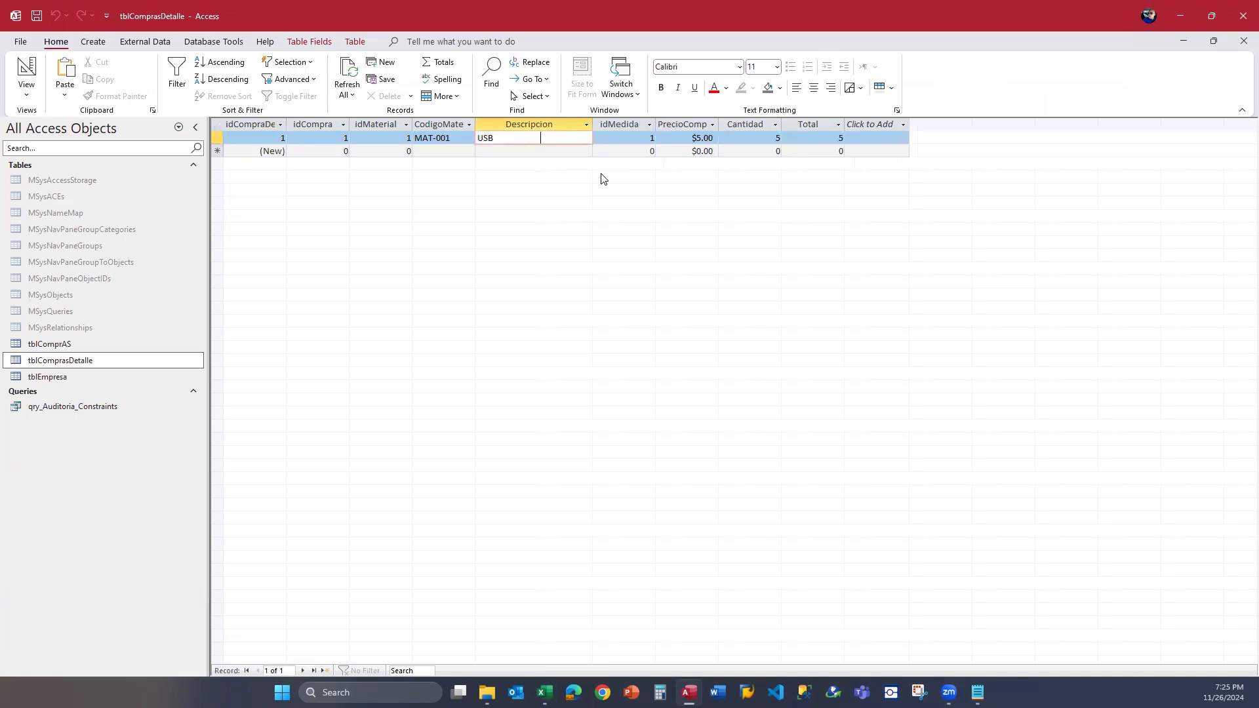
pyautogui.hotkey('shift', 'Home')
pyautogui.hotkey('shift', 'Right')
pyautogui.hotkey('shift', 'Right')
pyautogui.hotkey('shift', 'Right')
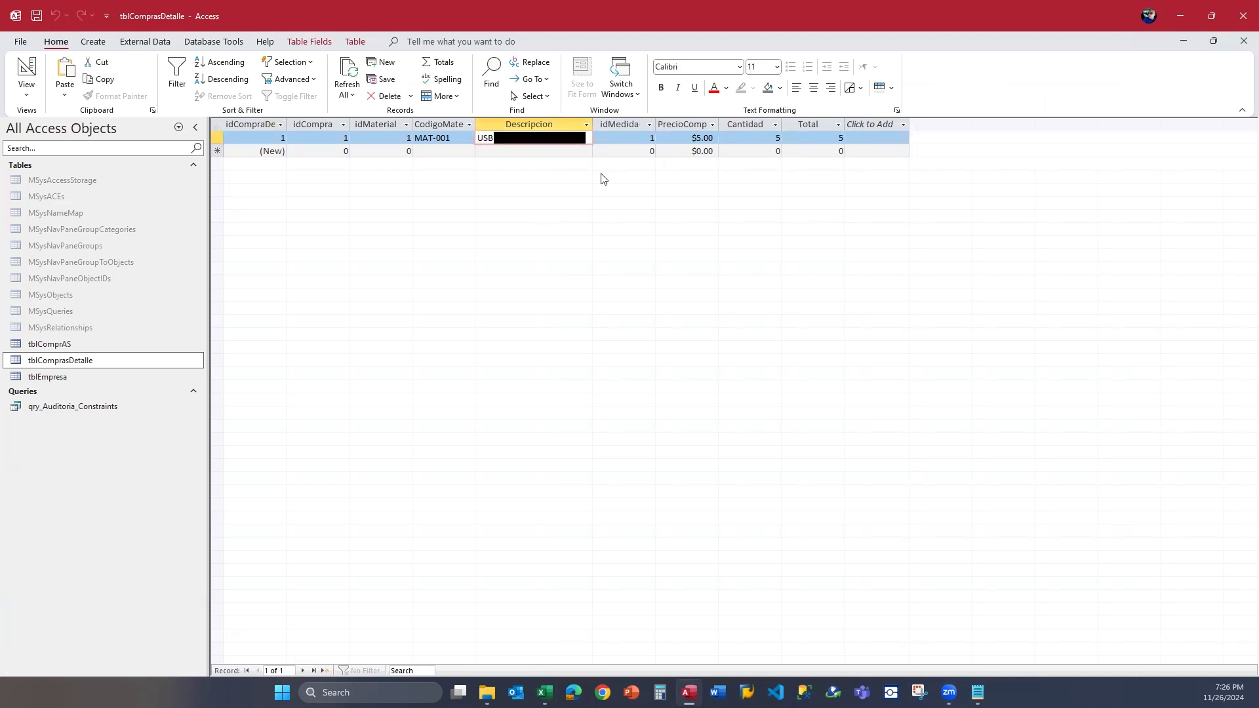
pyautogui.press('Delete')
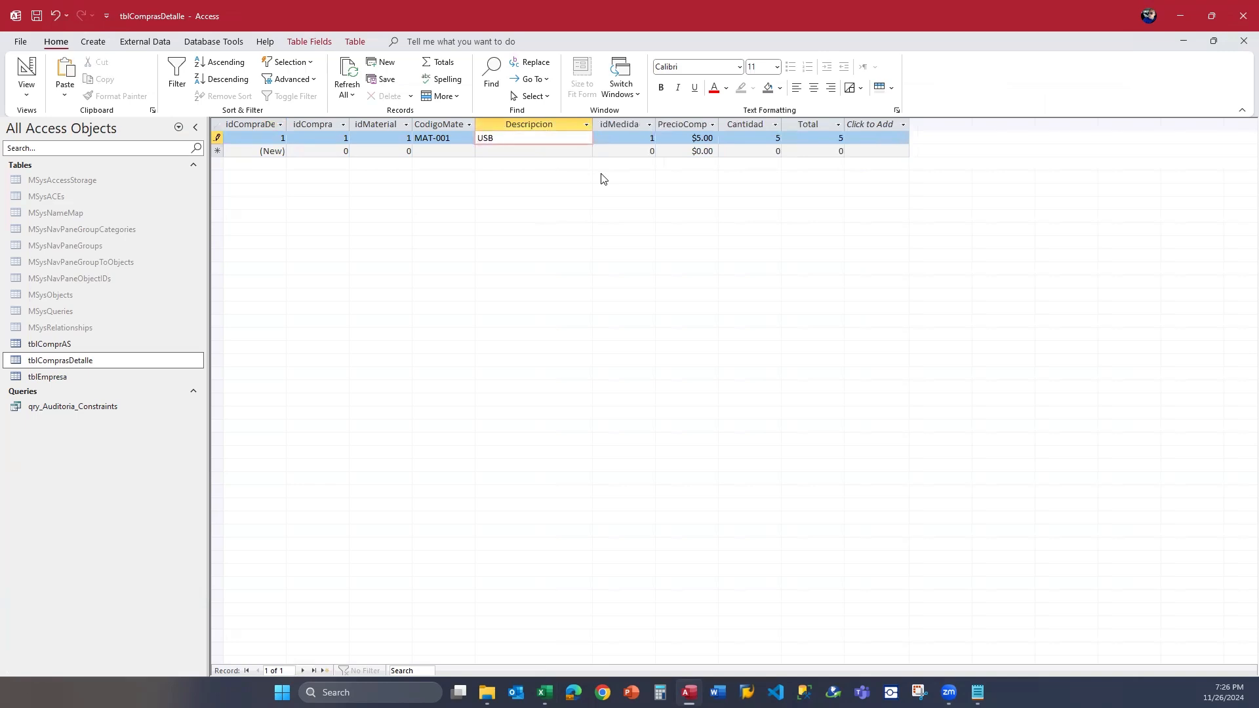
pyautogui.write('a')
pyautogui.write('AAAAA')
pyautogui.write('AAAAAAA')
pyautogui.press('Return')
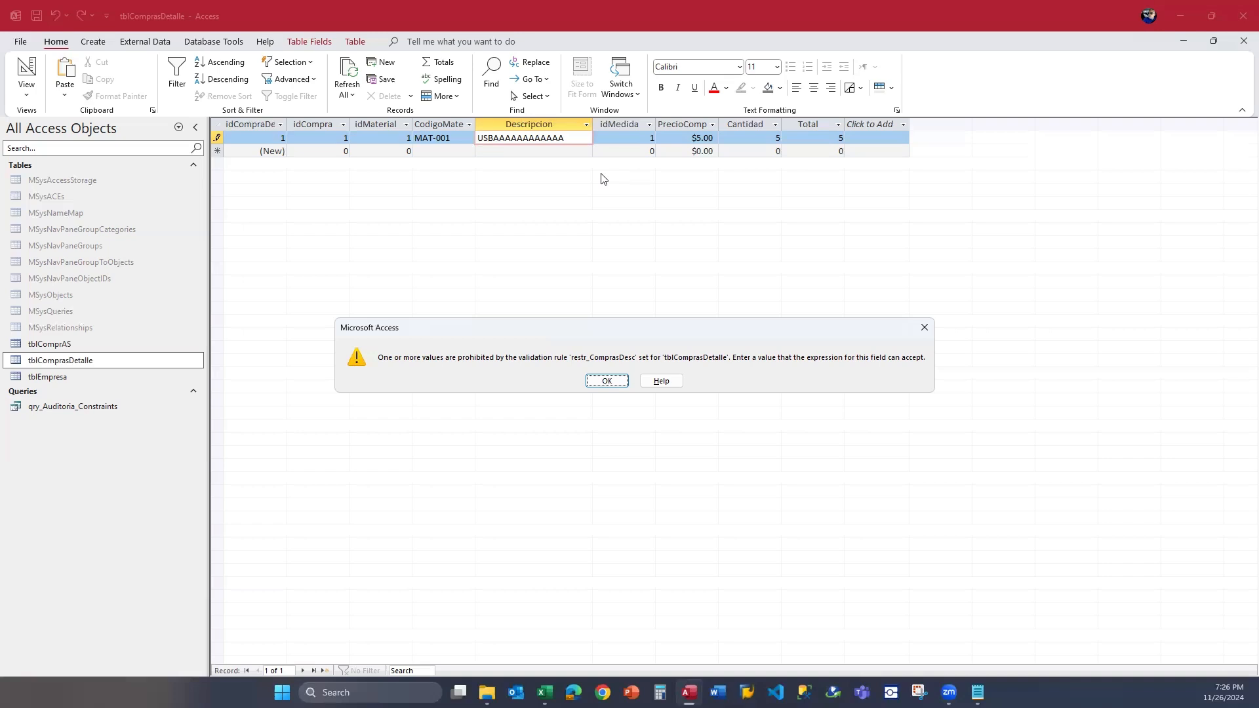
pyautogui.press('Escape')
pyautogui.press('Escape')
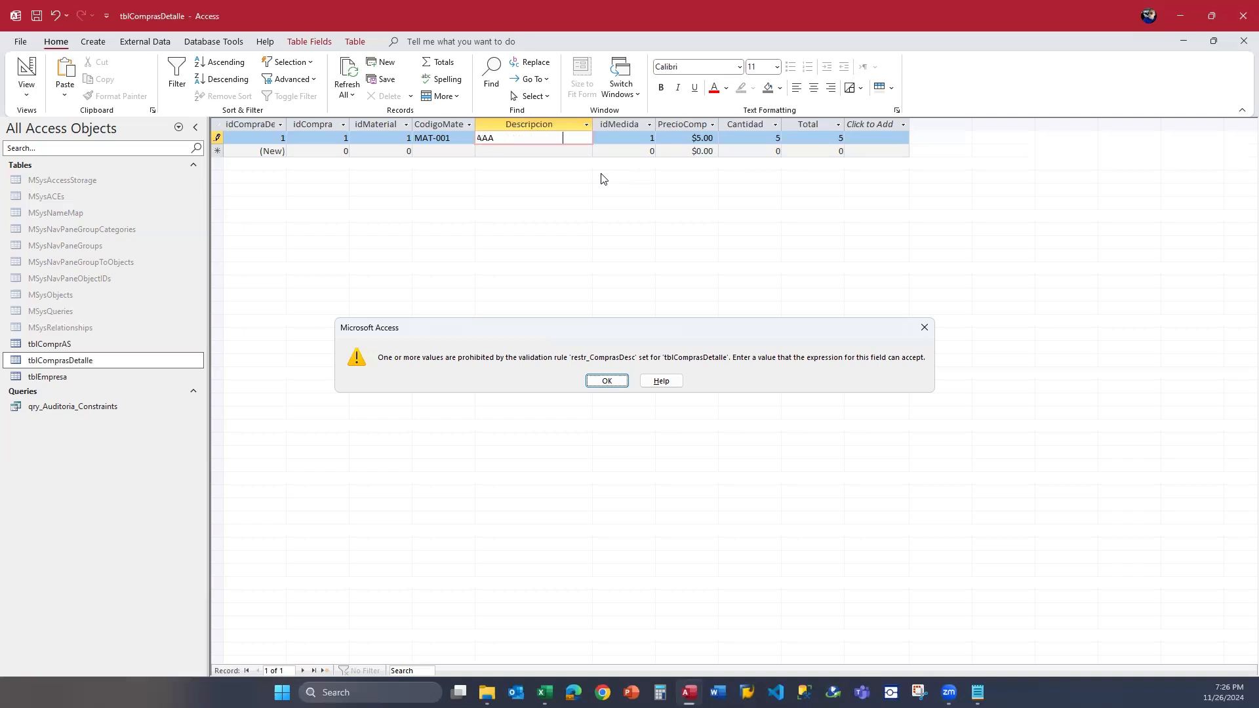
pyautogui.press('Escape')
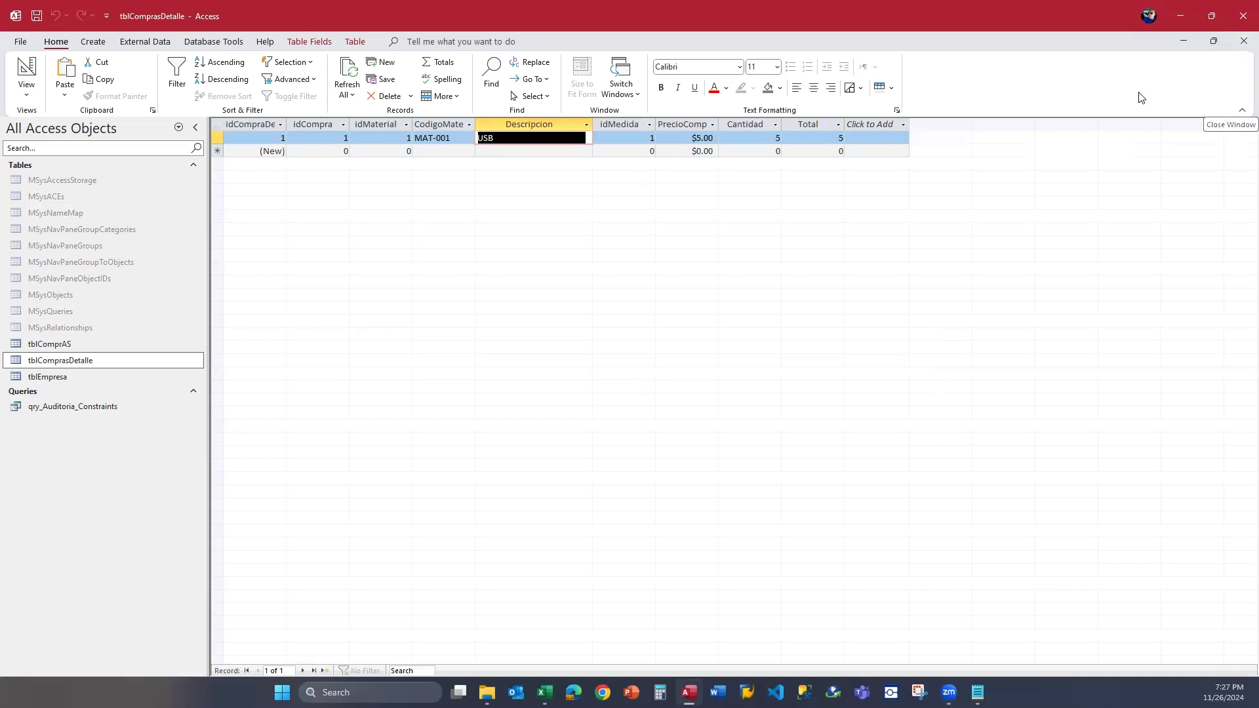
# Close tblComprasDetalle without saving its layout changes and return to the Excel form.
pyautogui.click(1240, 43)
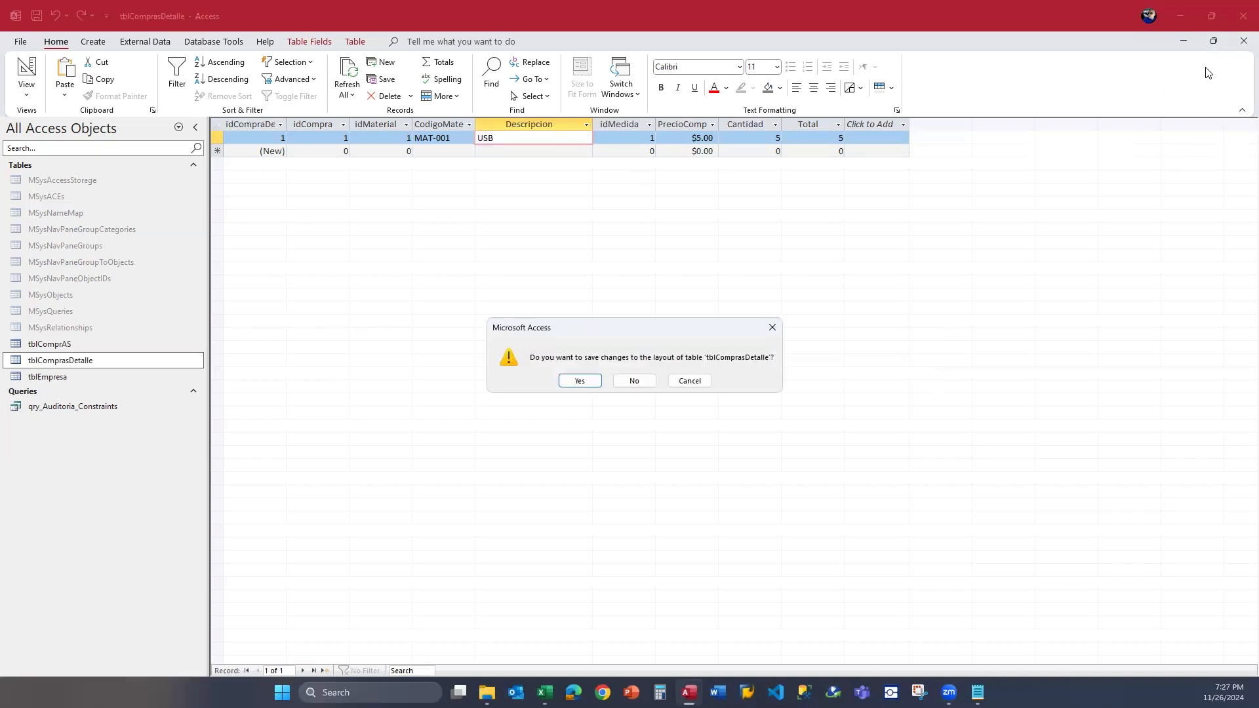
pyautogui.click(634, 380)
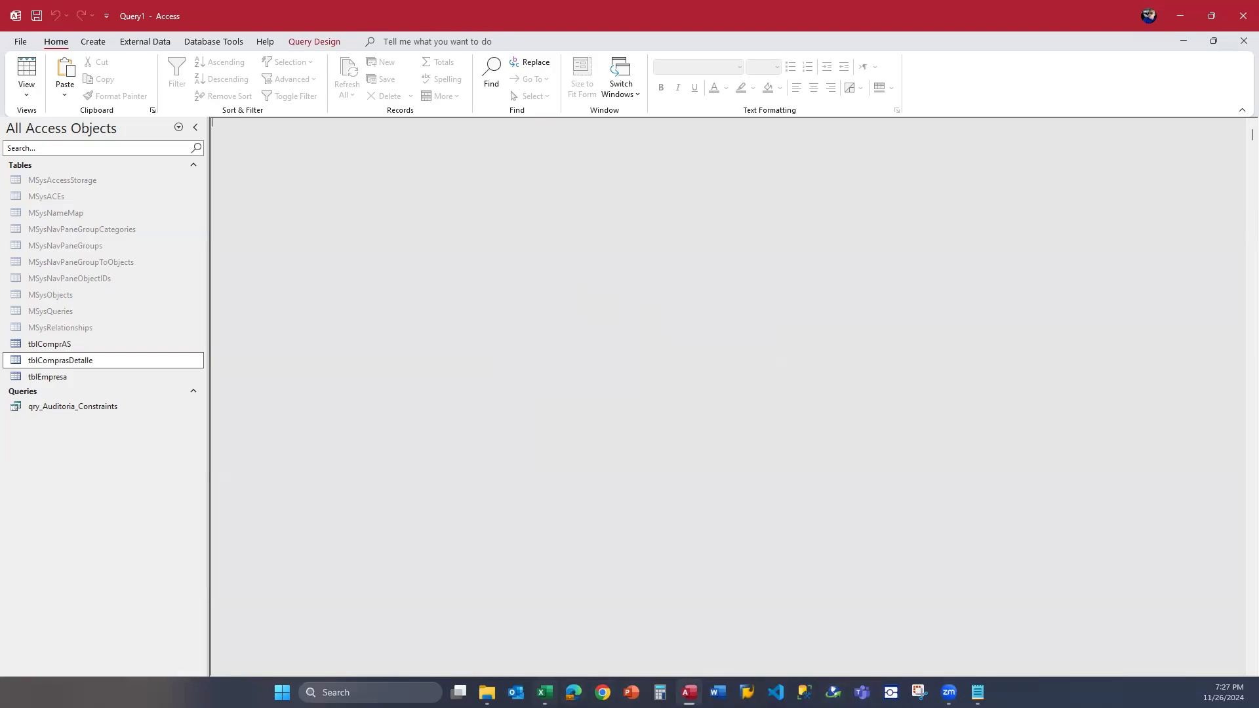
pyautogui.hotkey('alt', 'Tab')
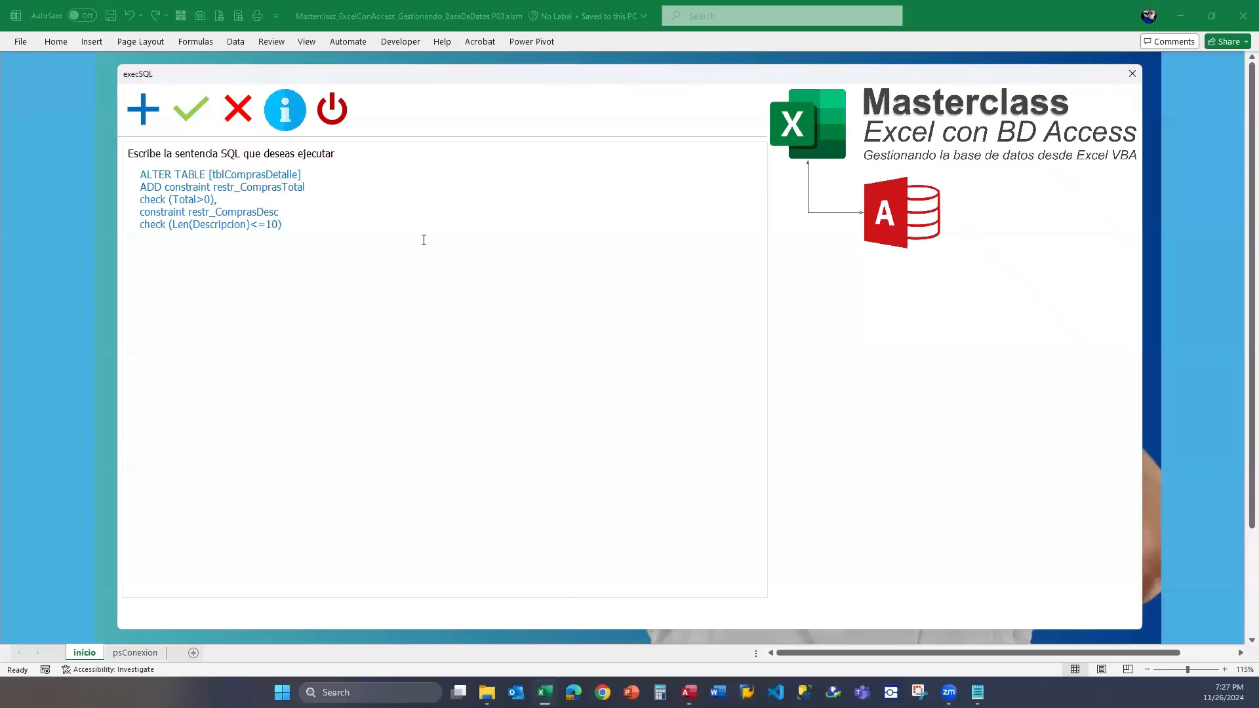
# Write the statement UPDATE [tblDetalleCompras] SET [Cantidad]=25 below the existing SQL.
pyautogui.write('UPDATE [tblDetalleCompr')
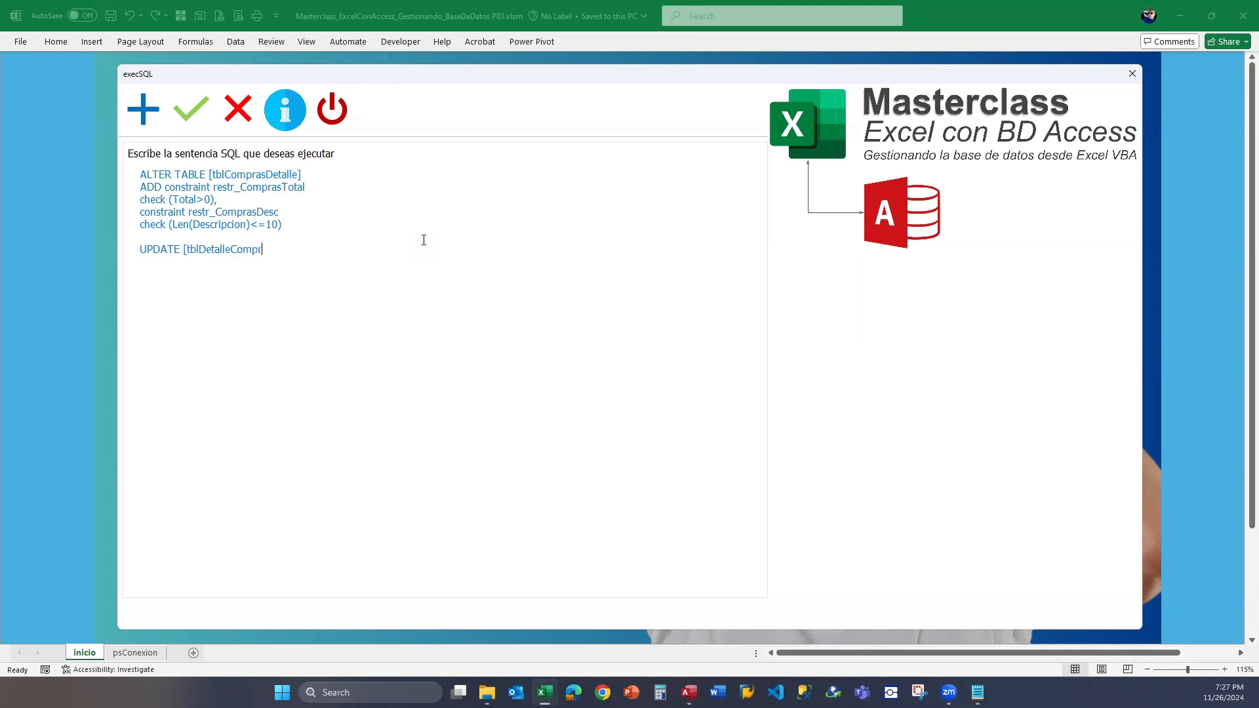
pyautogui.write('as]')
pyautogui.press('Return')
pyautogui.write('SET [Cantidad]=')
pyautogui.write('25')
pyautogui.press('Return')
pyautogui.write('where')
pyautogui.press('BackSpace')
pyautogui.press('BackSpace')
pyautogui.press('BackSpace')
pyautogui.press('BackSpace')
pyautogui.press('BackSpace')
pyautogui.write('WHERE')
pyautogui.hotkey('shift', 'Home')
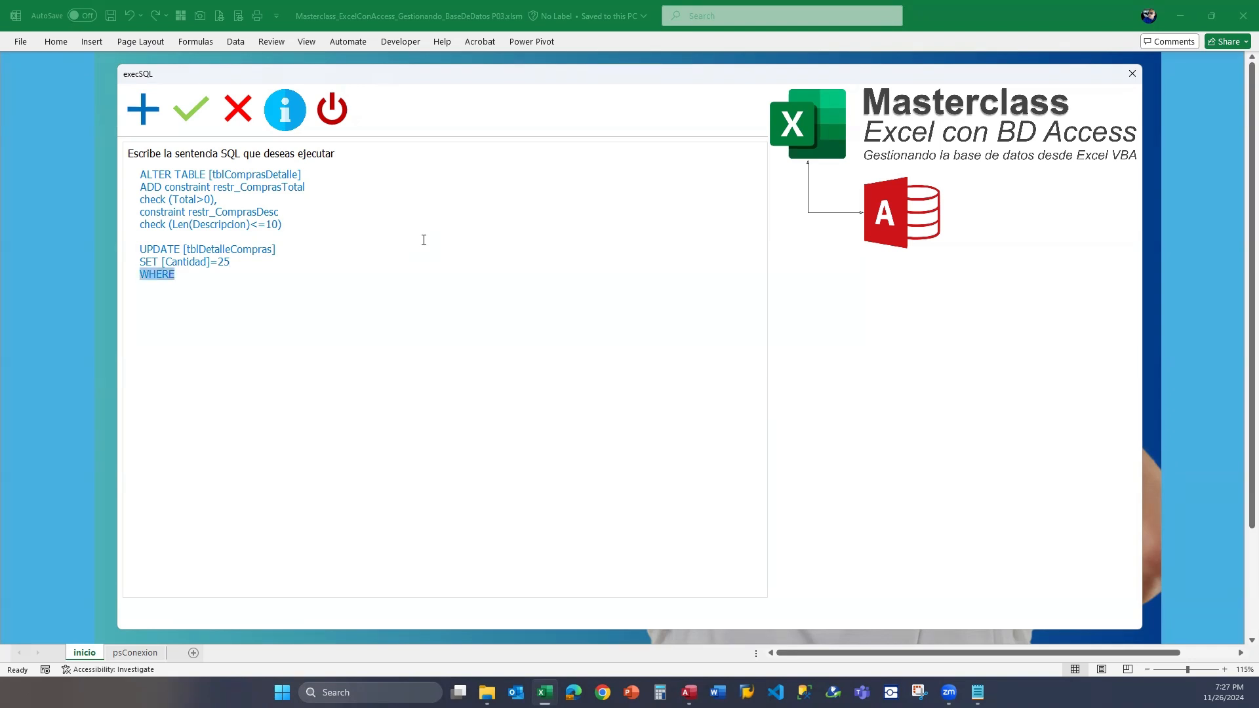
pyautogui.press('BackSpace')
pyautogui.press('Up')
pyautogui.hotkey('shift', 'Down')
pyautogui.hotkey('shift', 'Down')
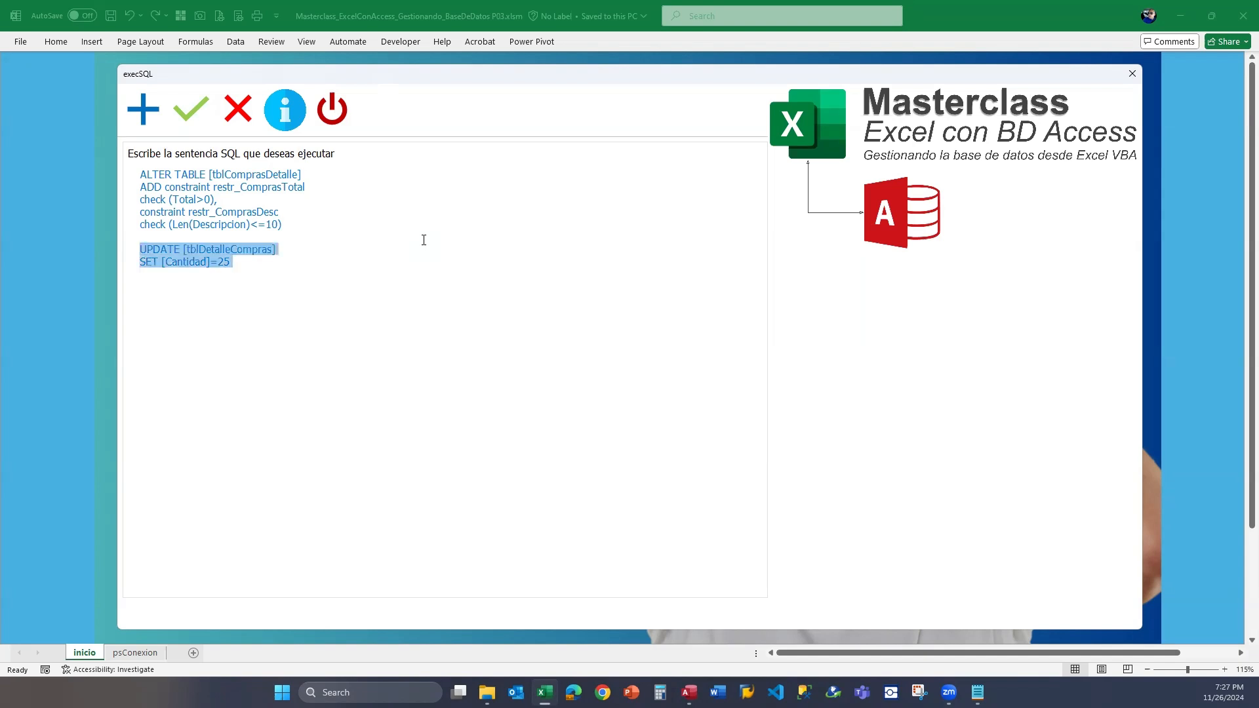
pyautogui.hotkey('shift', 'Left')
pyautogui.press('Right')
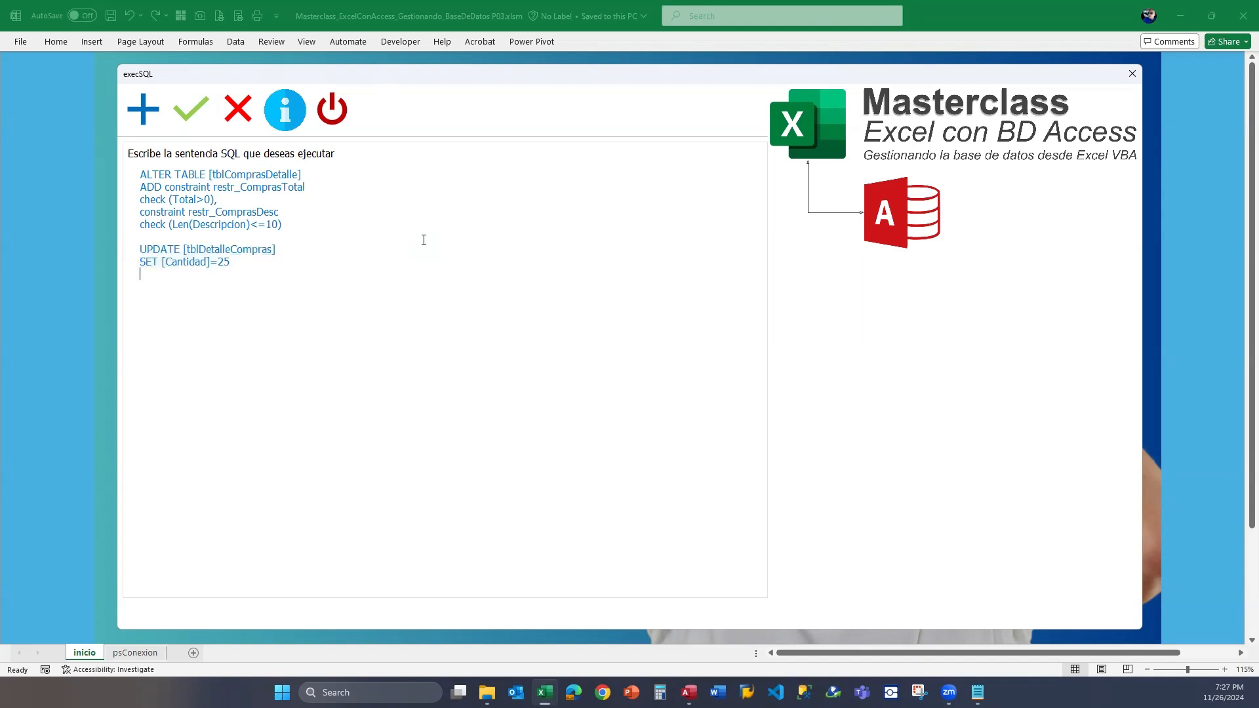
pyautogui.write('WHERE')
pyautogui.hotkey('shift', 'Home')
pyautogui.press('BackSpace')
# Delete the ALTER TABLE statement and the blank lines above the UPDATE statement, then execute the remaining SQL.
pyautogui.moveTo(292, 221); pyautogui.dragTo(46, 154)
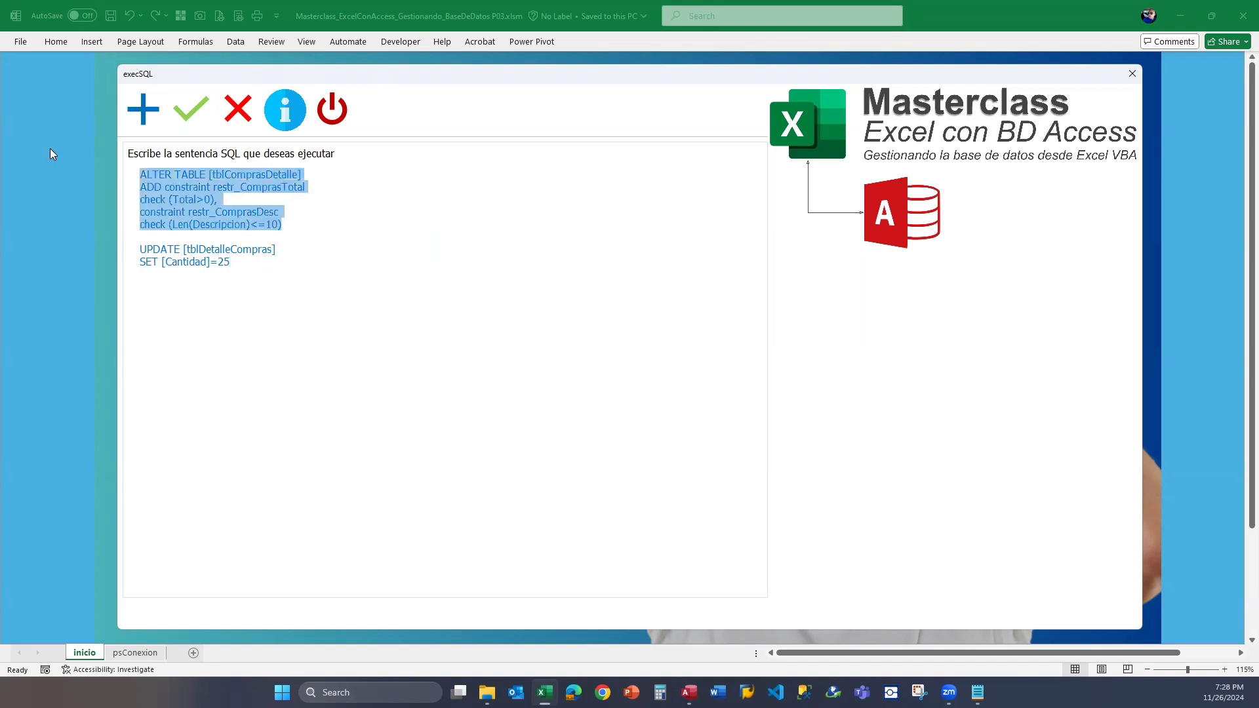
pyautogui.press('BackSpace')
pyautogui.press('Delete')
pyautogui.press('Delete')
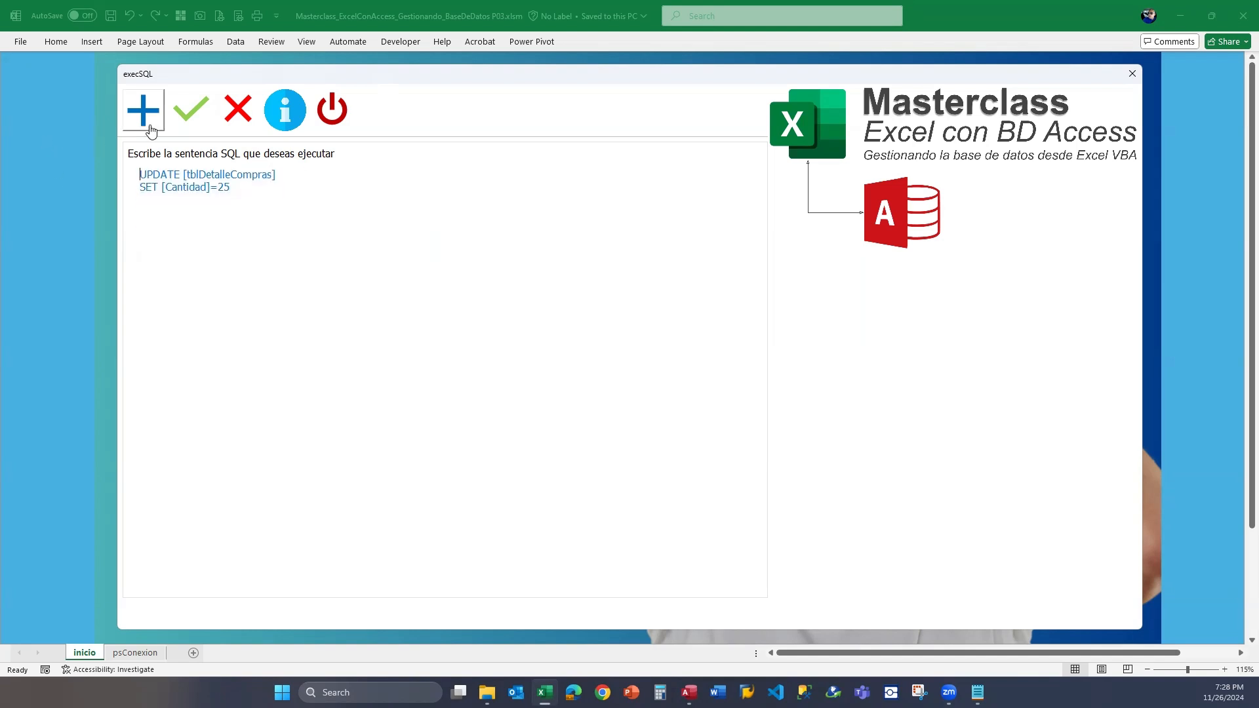
pyautogui.click(198, 116)
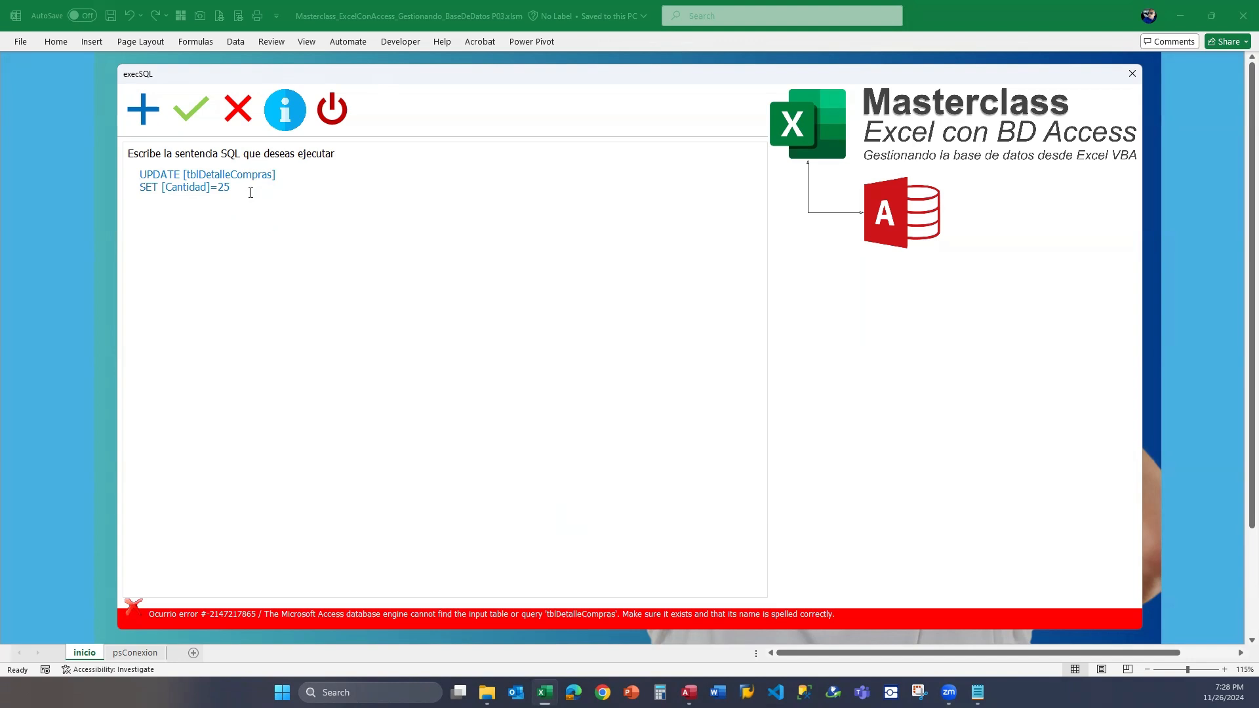
pyautogui.click(190, 109)
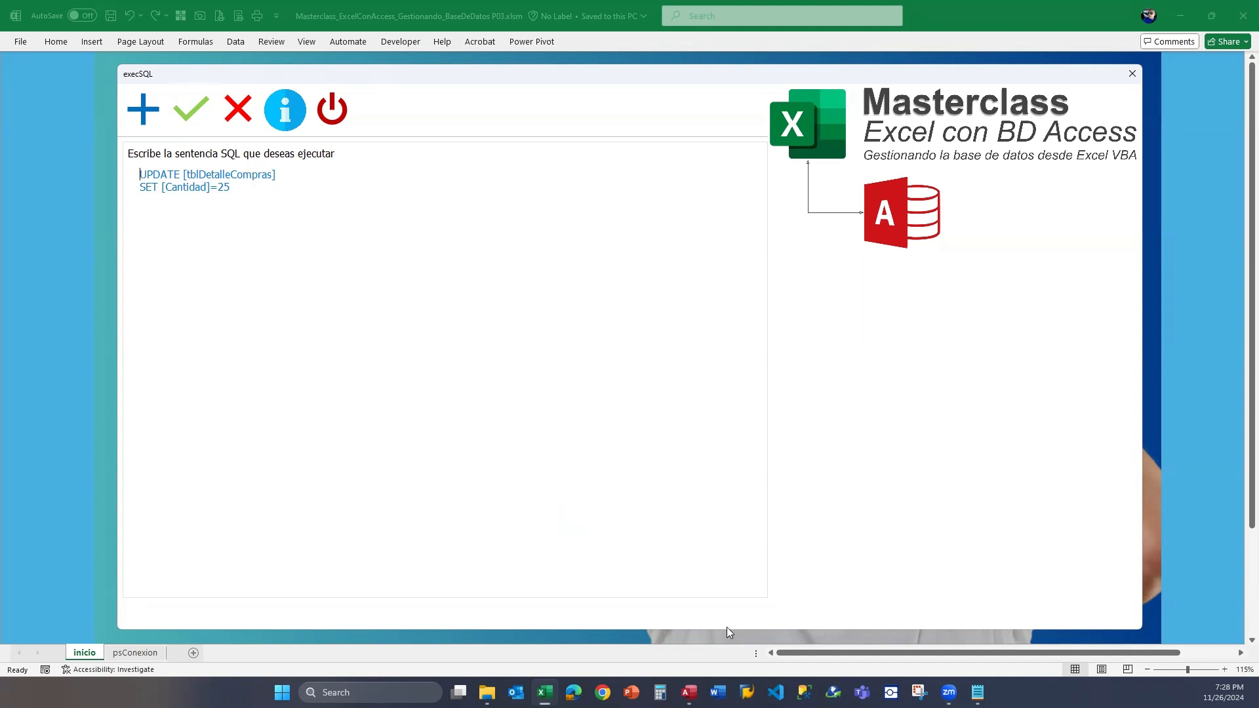
# Check the purchase detail table's exact name in Access, then return to the Excel form.
pyautogui.click(688, 692)
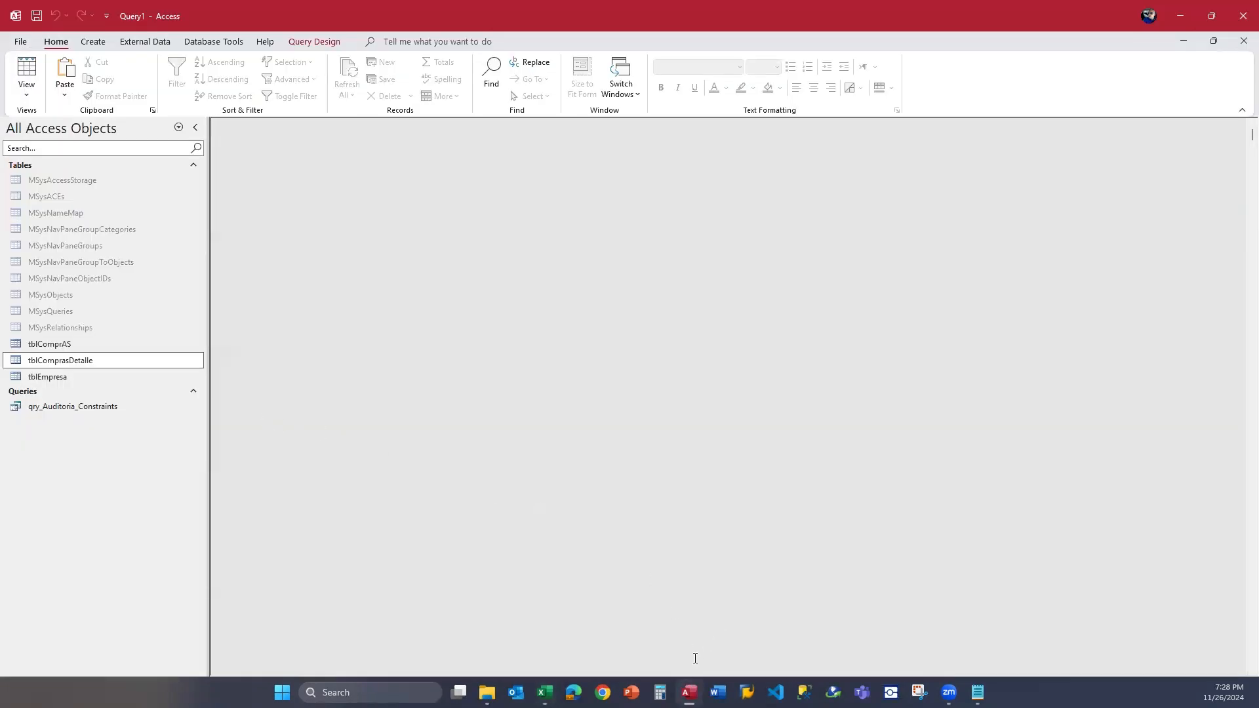
pyautogui.moveTo(544, 692)
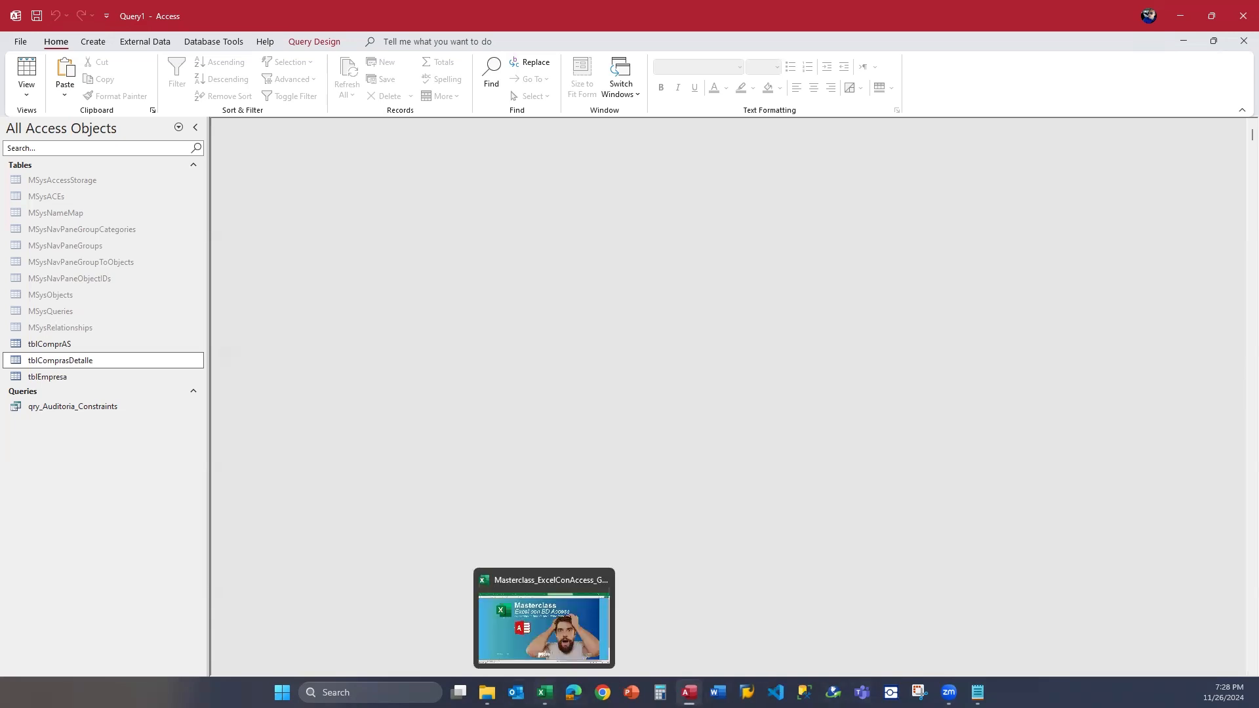
pyautogui.click(544, 623)
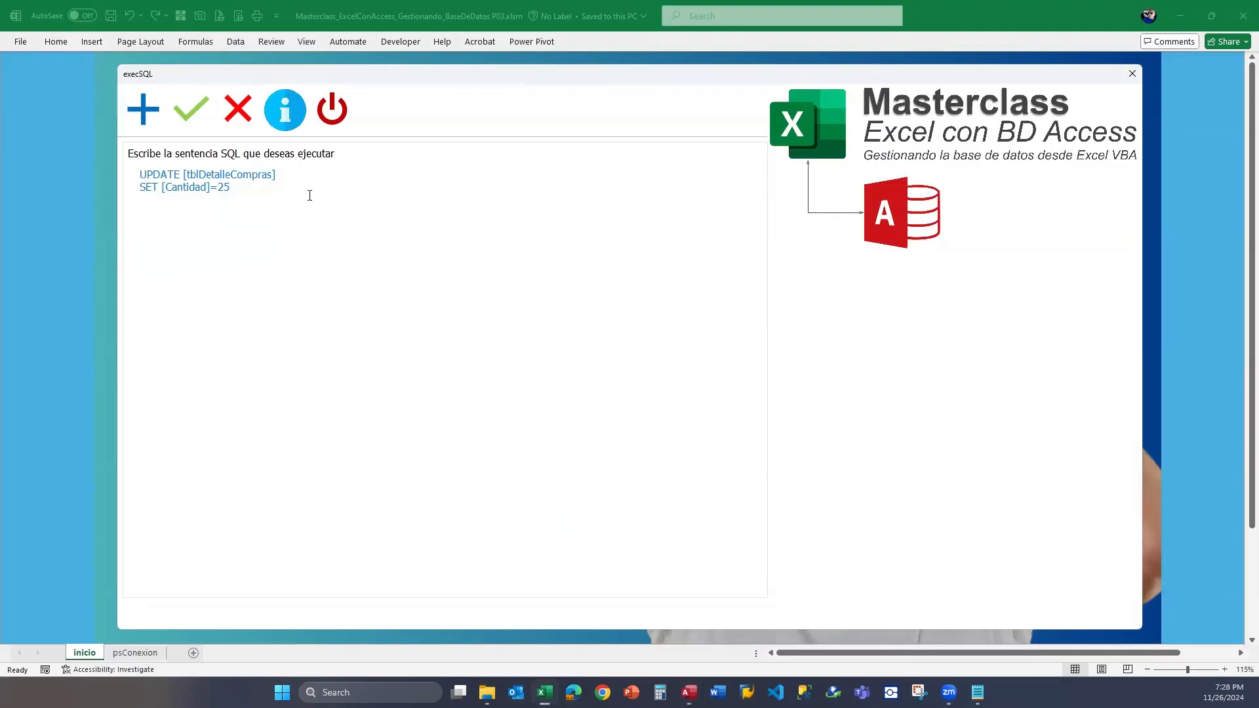
# Correct the UPDATE statement's table name to tblComprasDetalle and execute it.
pyautogui.doubleClick(270, 175)
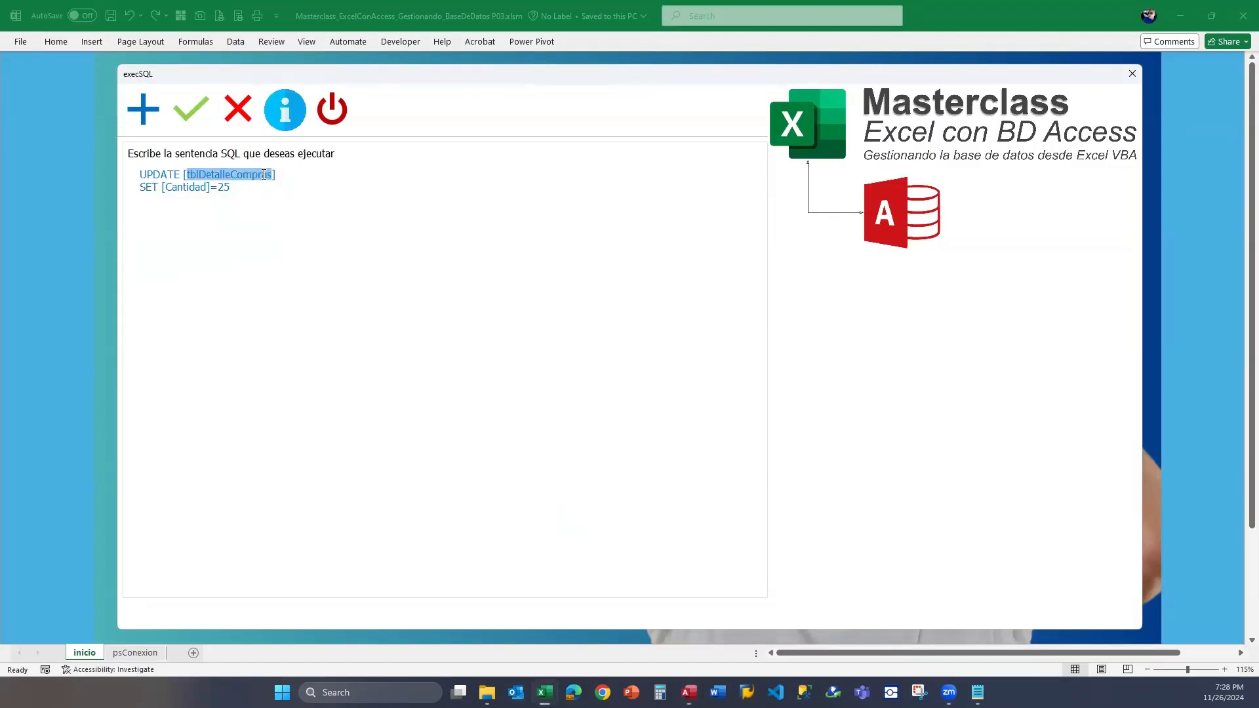
pyautogui.click(231, 173)
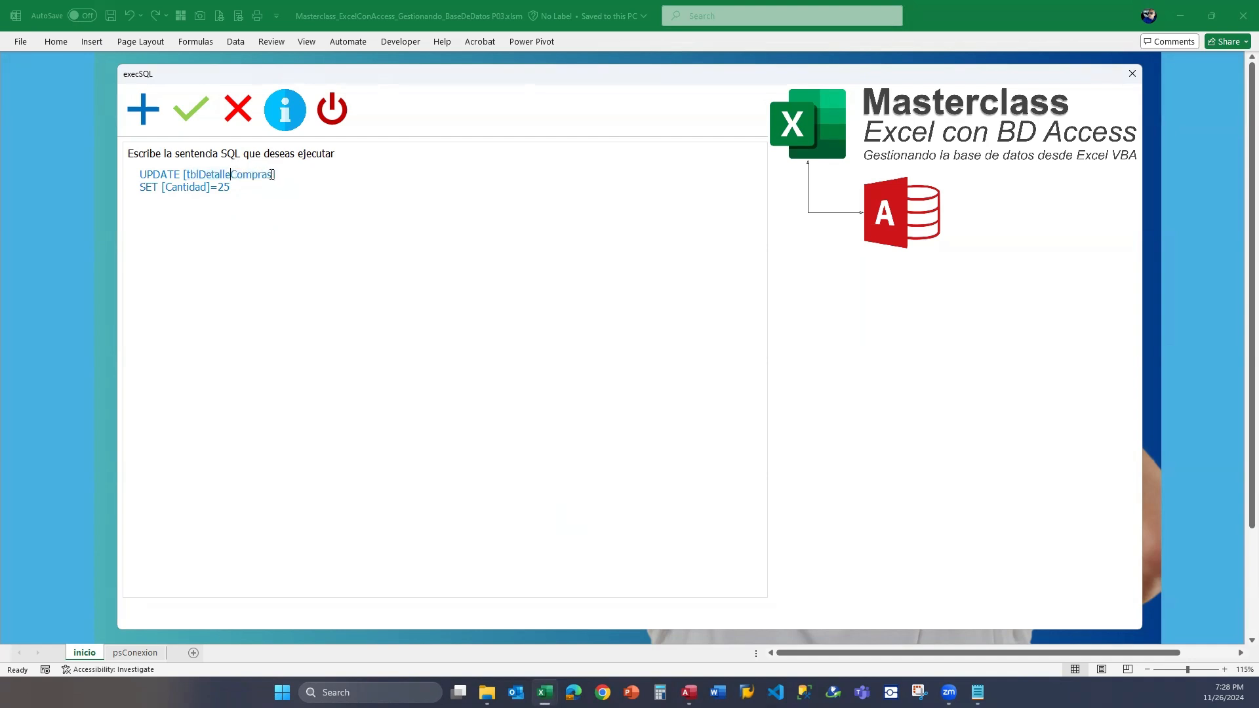
pyautogui.moveTo(274, 175); pyautogui.dragTo(231, 175)
pyautogui.hotkey('ctrl', 'c')
pyautogui.press('BackSpace')
pyautogui.press('Left')
pyautogui.press('Left')
pyautogui.hotkey('ctrl', 'v')
pyautogui.click(191, 109)
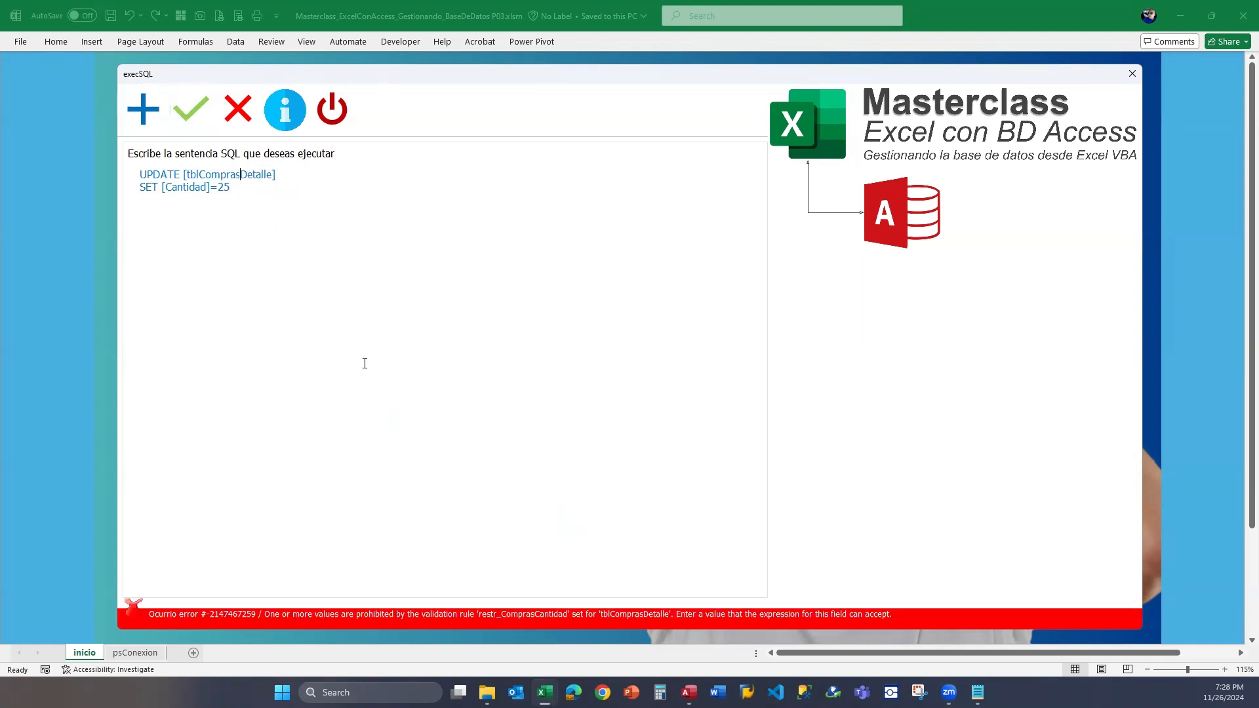
# Examine the UPDATE statement's Cantidad assignment and resulting message, then select the full statement and execute it again.
pyautogui.moveTo(258, 188); pyautogui.dragTo(184, 177)
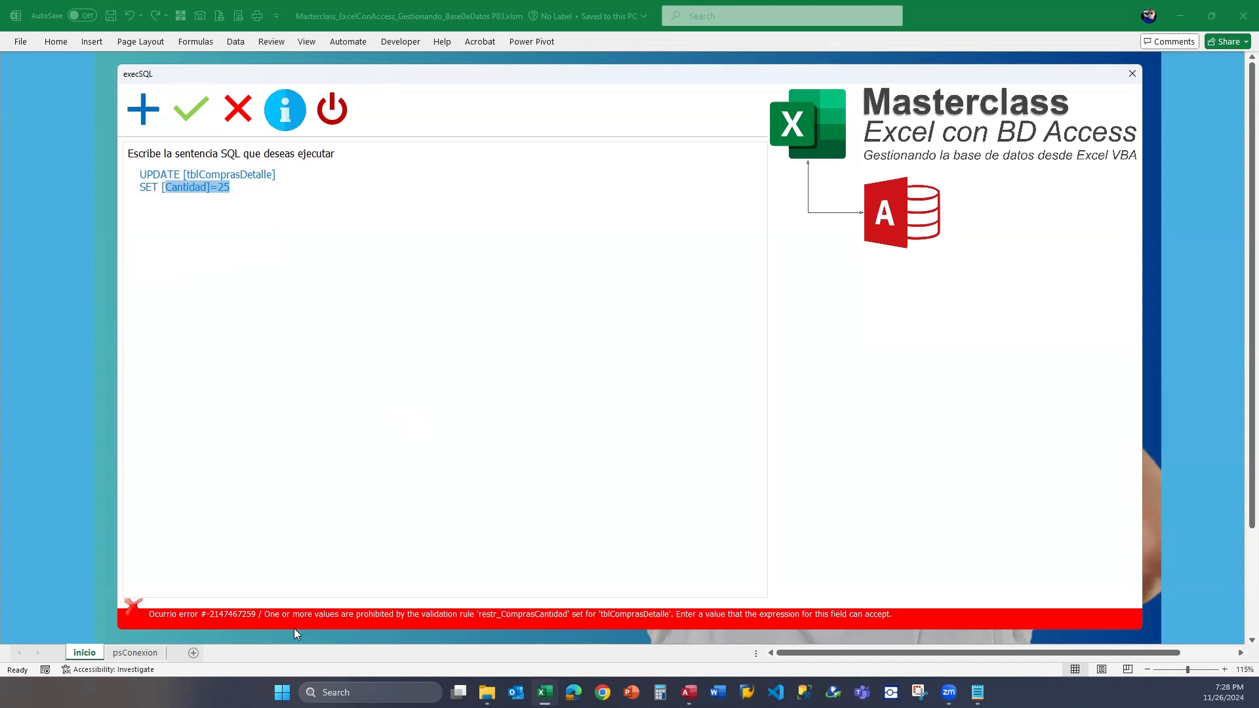
pyautogui.click(189, 109)
pyautogui.click(561, 618)
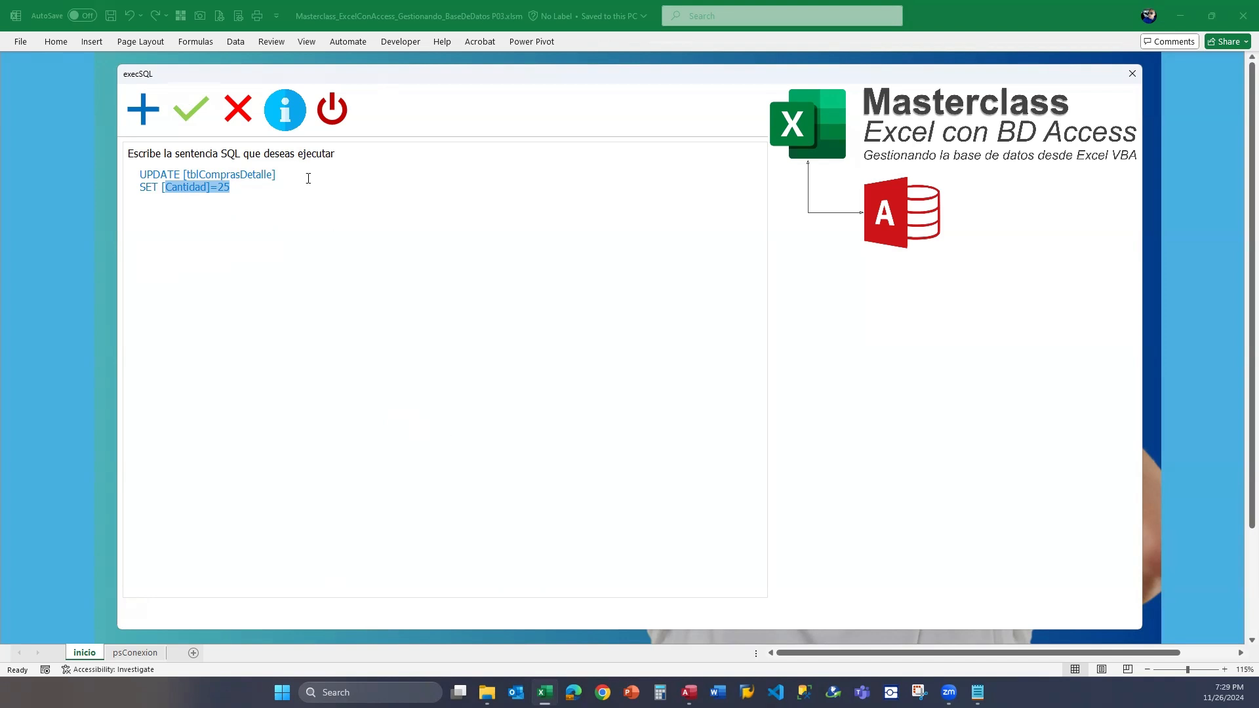
pyautogui.click(267, 185)
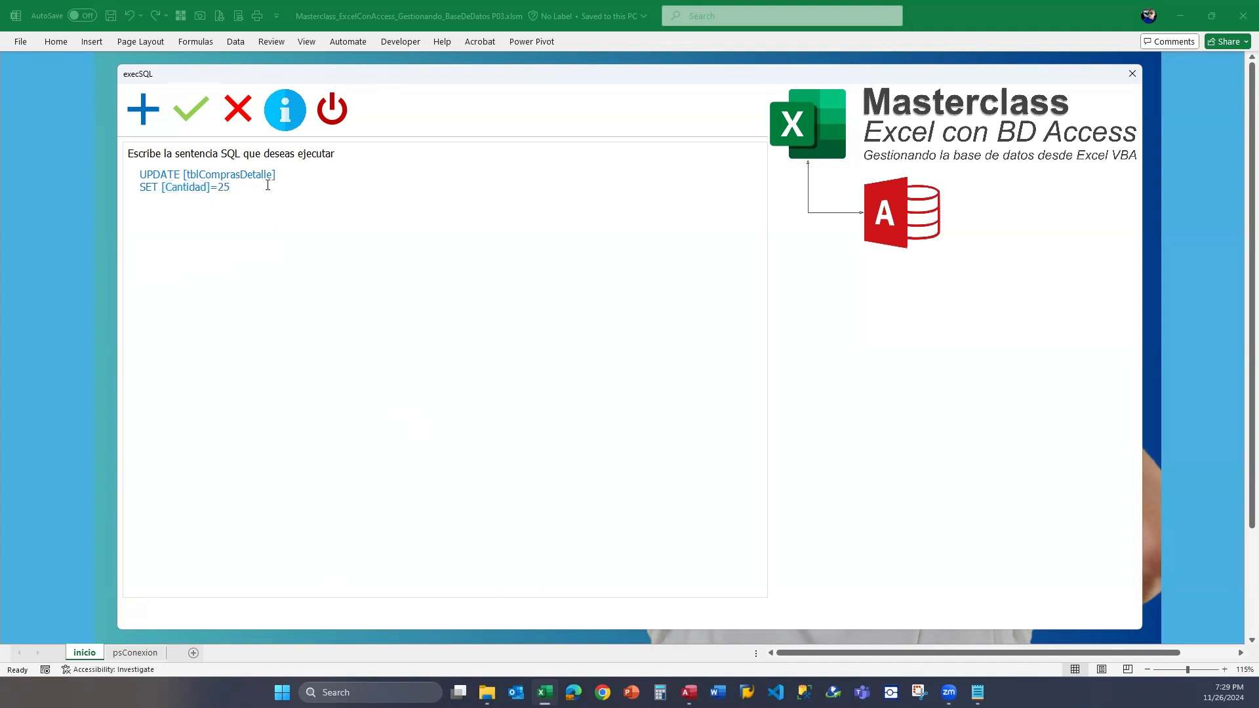
pyautogui.moveTo(267, 185); pyautogui.dragTo(146, 162)
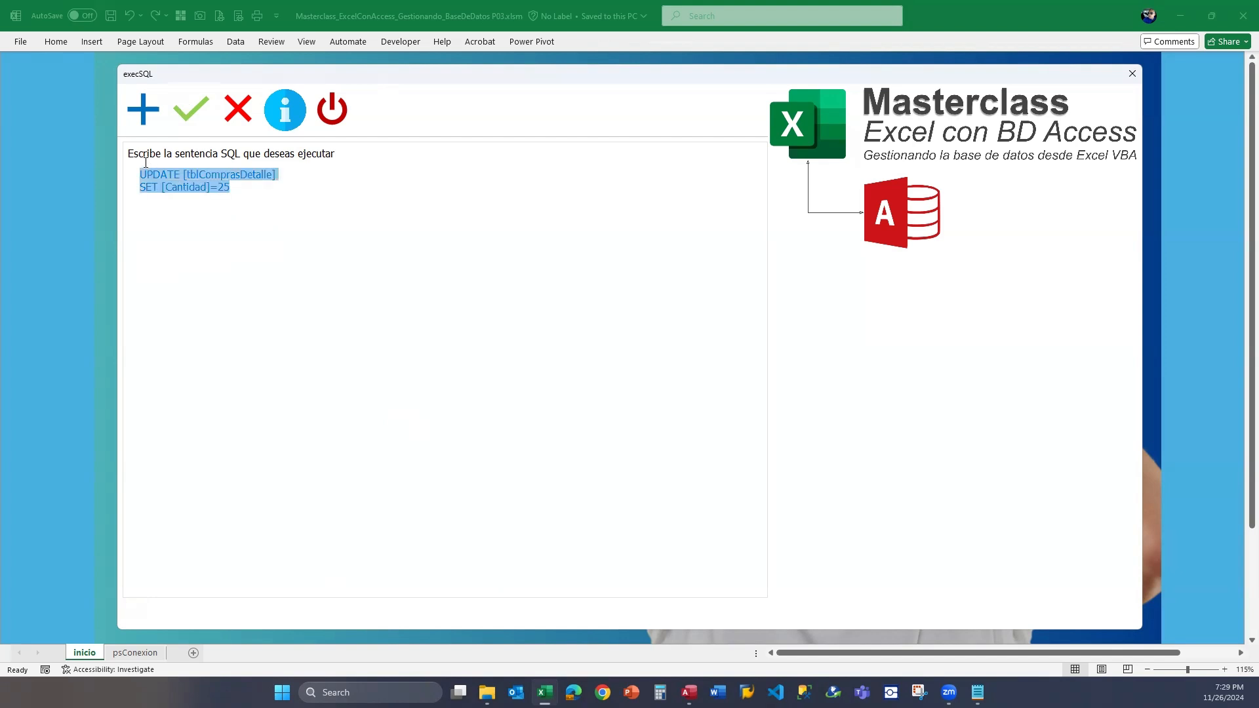
pyautogui.click(257, 193)
pyautogui.hotkey('ctrl', 'a')
pyautogui.click(198, 118)
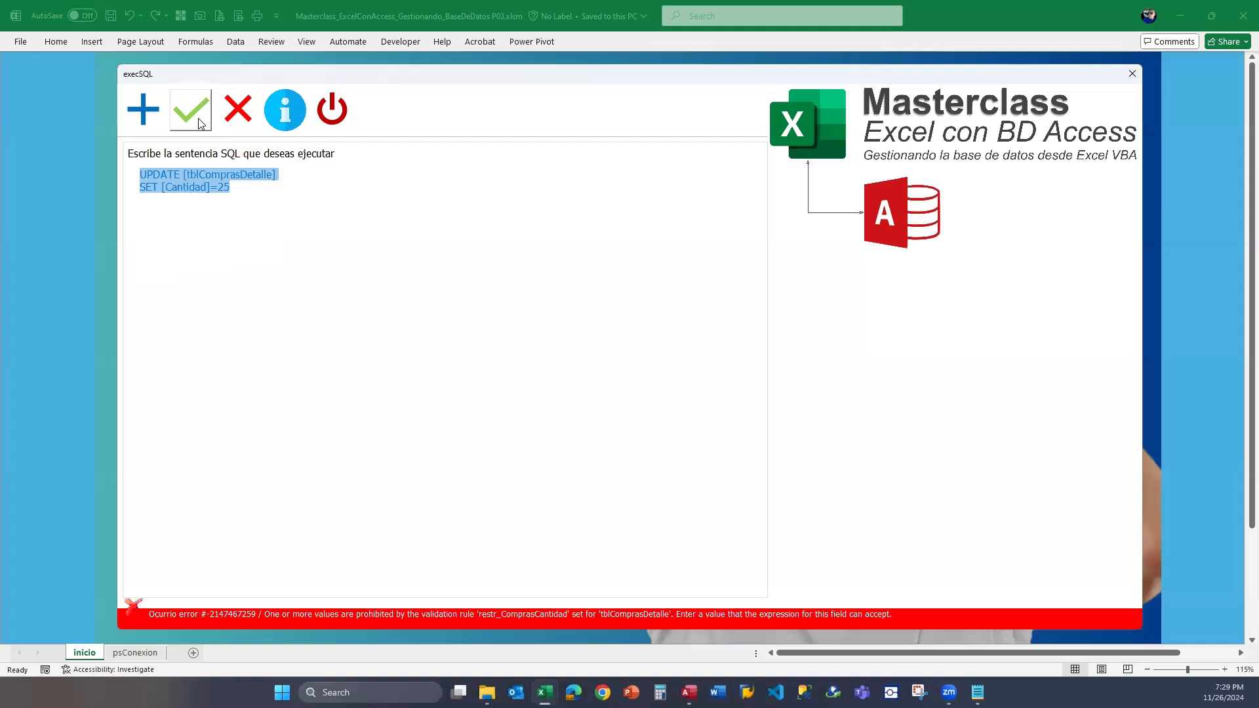
# Execute the UPDATE statement that sets Cantidad to 25 in tblComprasDetalle once more and check its text.
pyautogui.click(257, 187)
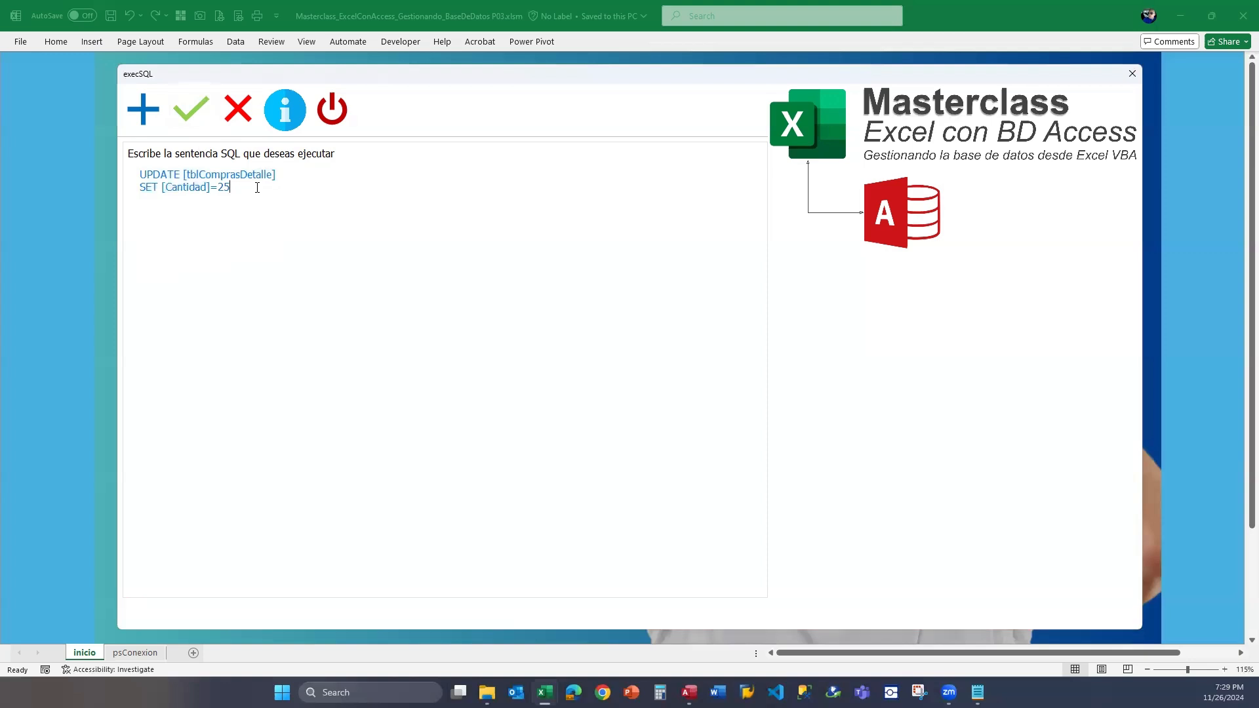
pyautogui.click(191, 110)
pyautogui.moveTo(261, 185); pyautogui.dragTo(125, 172)
pyautogui.click(276, 186)
# Replace the UPDATE statement in the Excel form with the restr_ComprasCantidad ADD constraint statement copied from T-SQL_CONSTRAINTS.txt.
pyautogui.hotkey('alt', 'Tab')
pyautogui.click(685, 371)
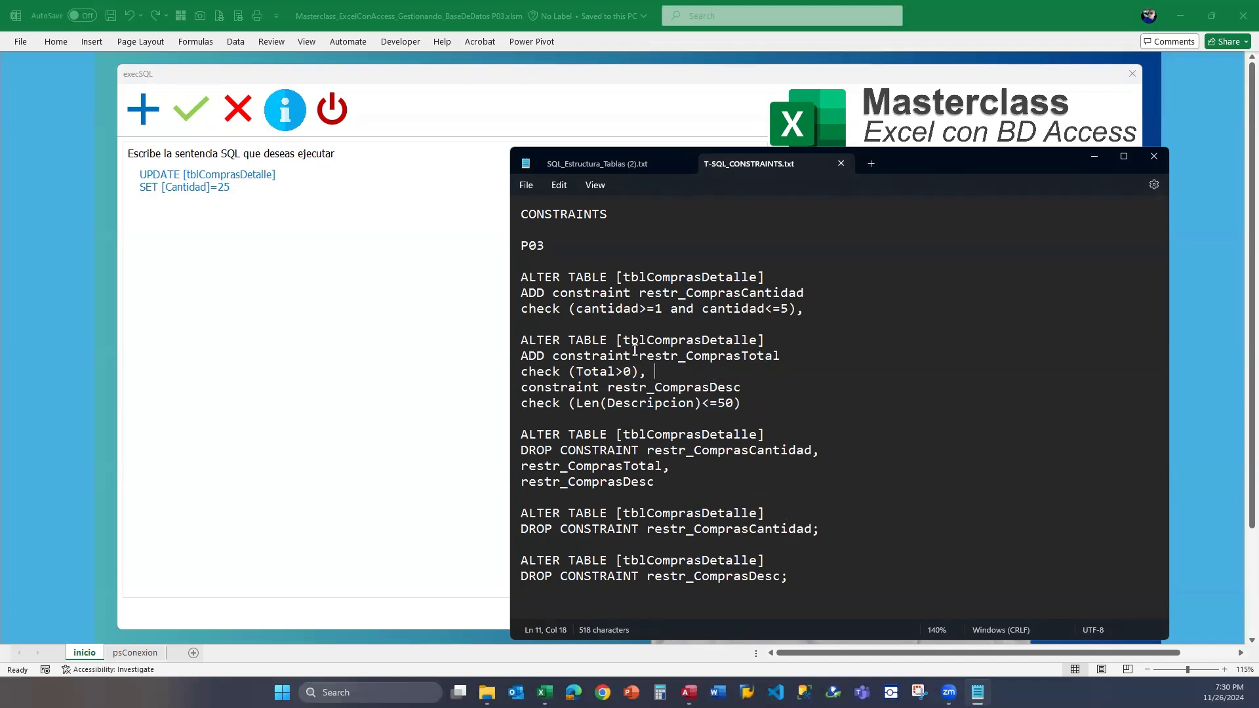
pyautogui.moveTo(832, 308); pyautogui.dragTo(523, 282)
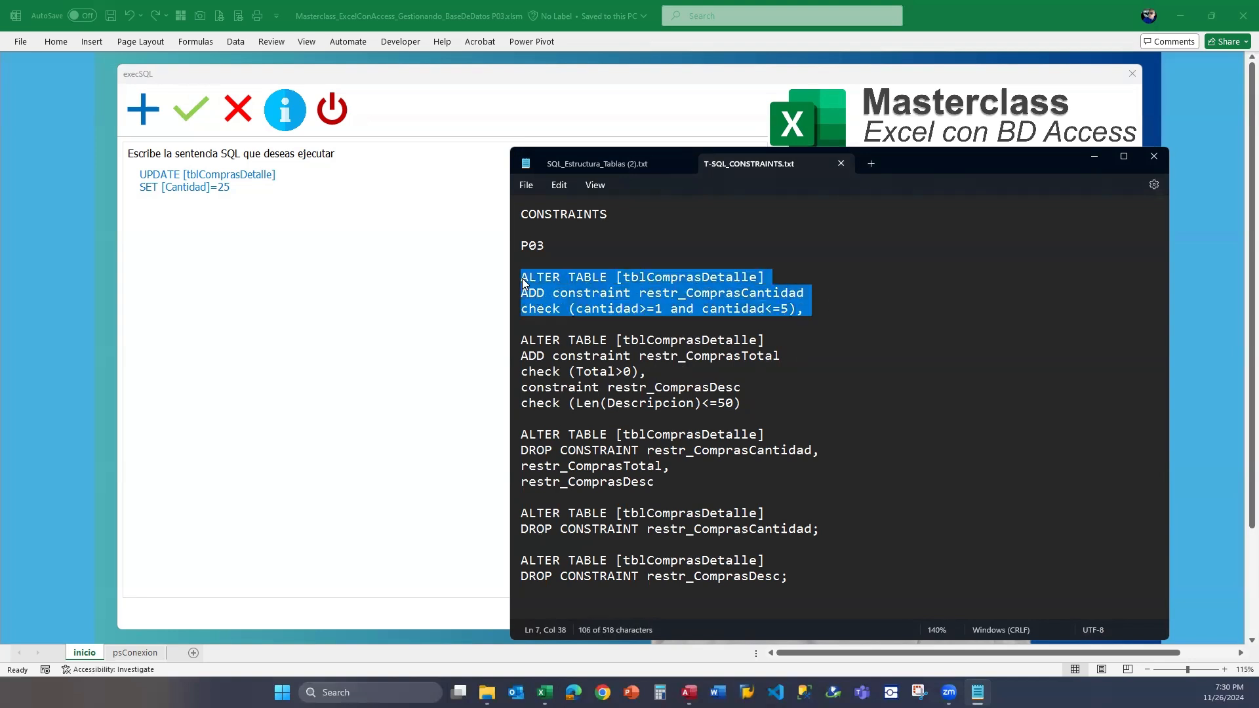
pyautogui.hotkey('ctrl', 'c')
pyautogui.click(25, 173)
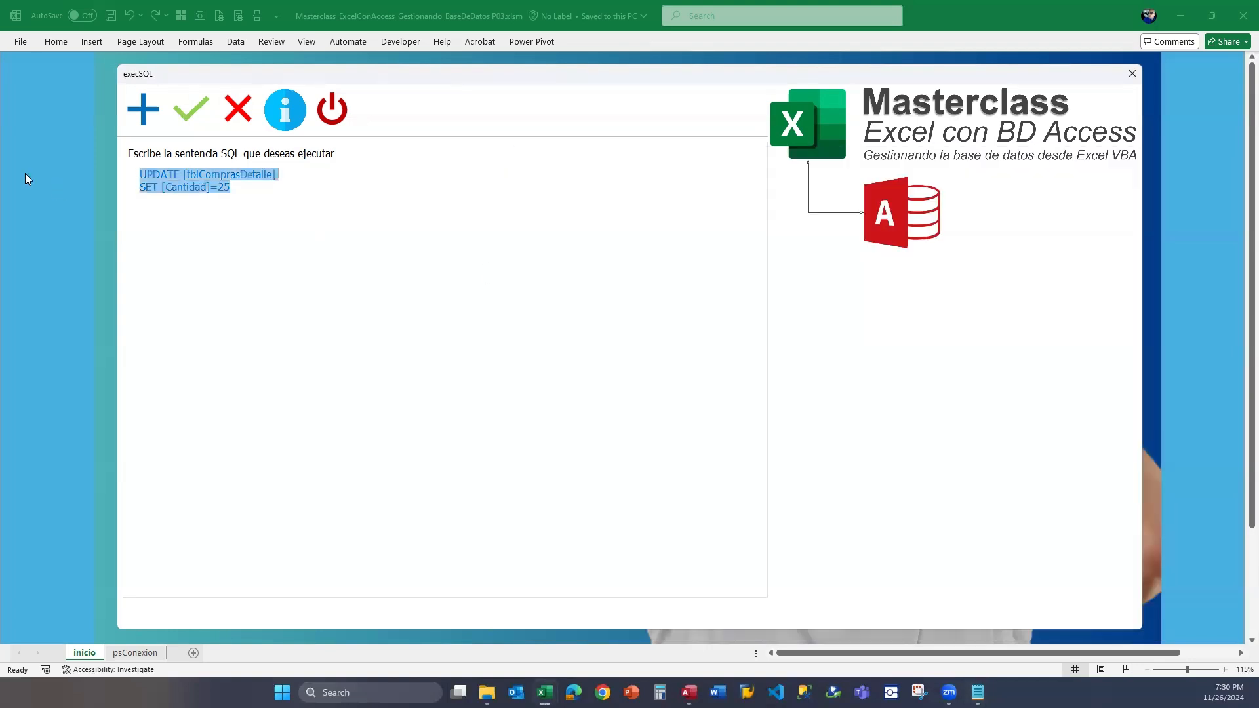
pyautogui.hotkey('ctrl', 'v')
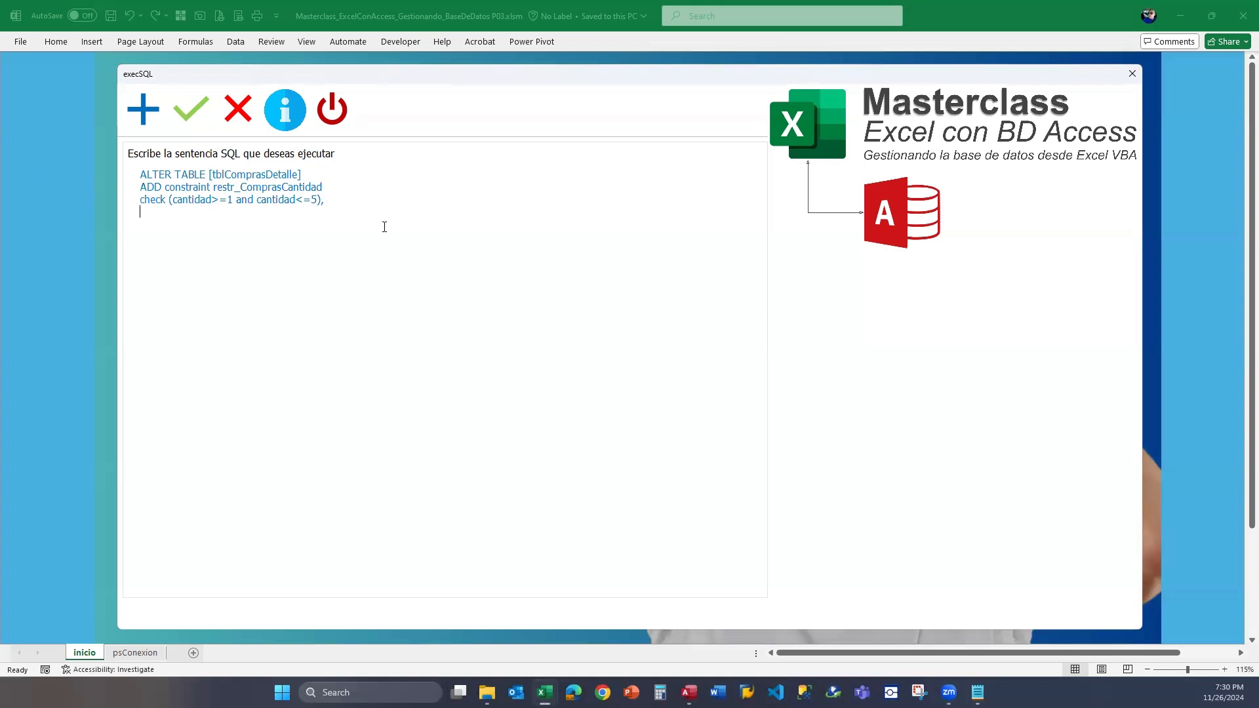
# Copy the single DROP CONSTRAINT restr_ComprasCantidad statement from the notes and paste it below the ADD constraint statement.
pyautogui.press('Return')
pyautogui.hotkey('alt', 'Tab')
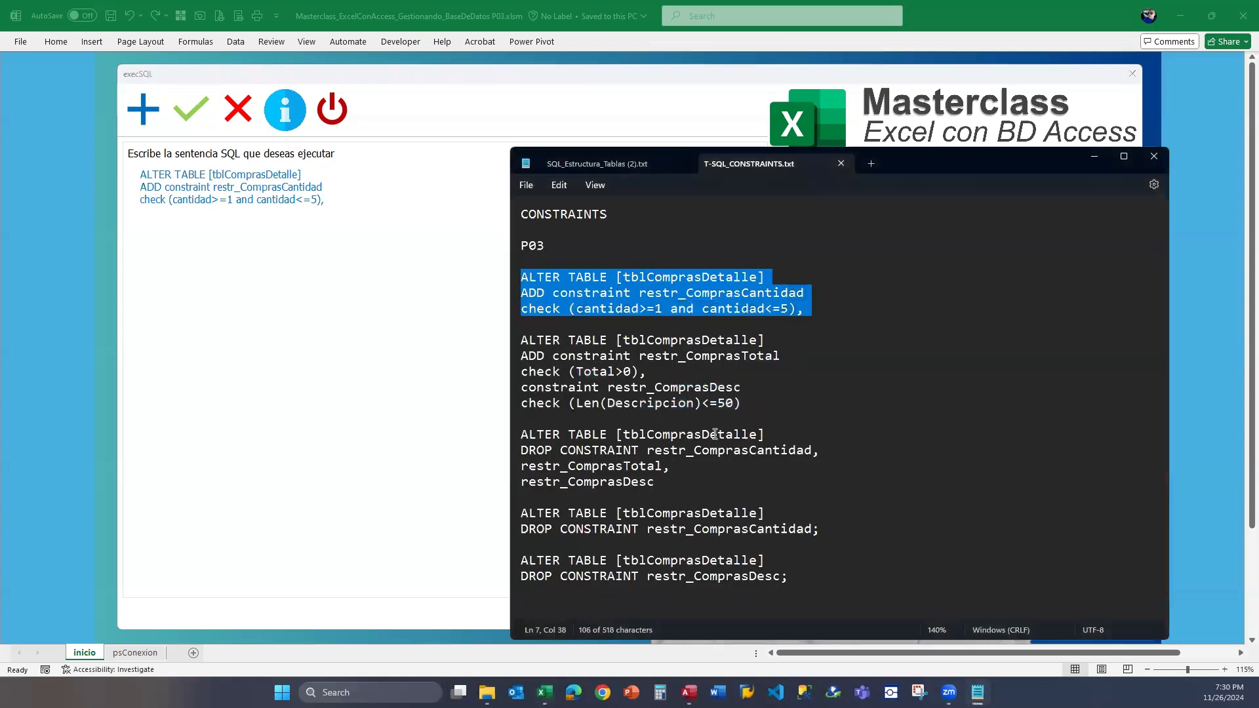
pyautogui.moveTo(830, 528); pyautogui.dragTo(521, 517)
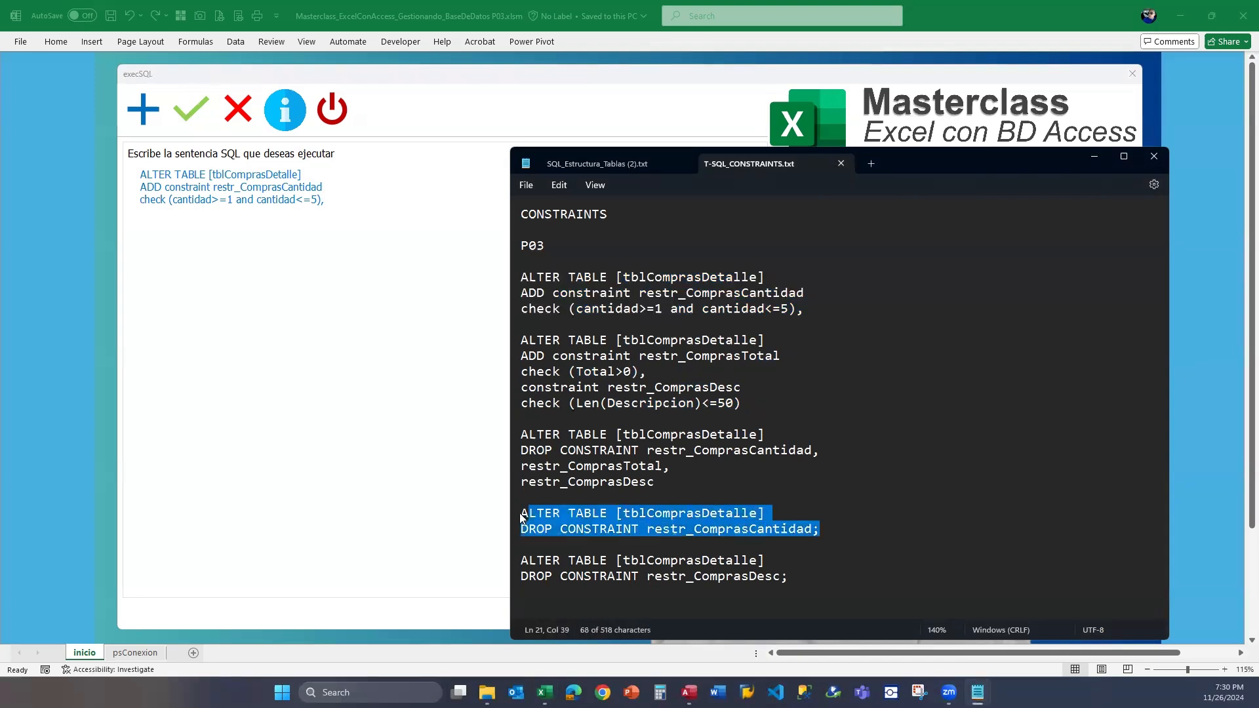
pyautogui.click(358, 218)
pyautogui.hotkey('ctrl', 'v')
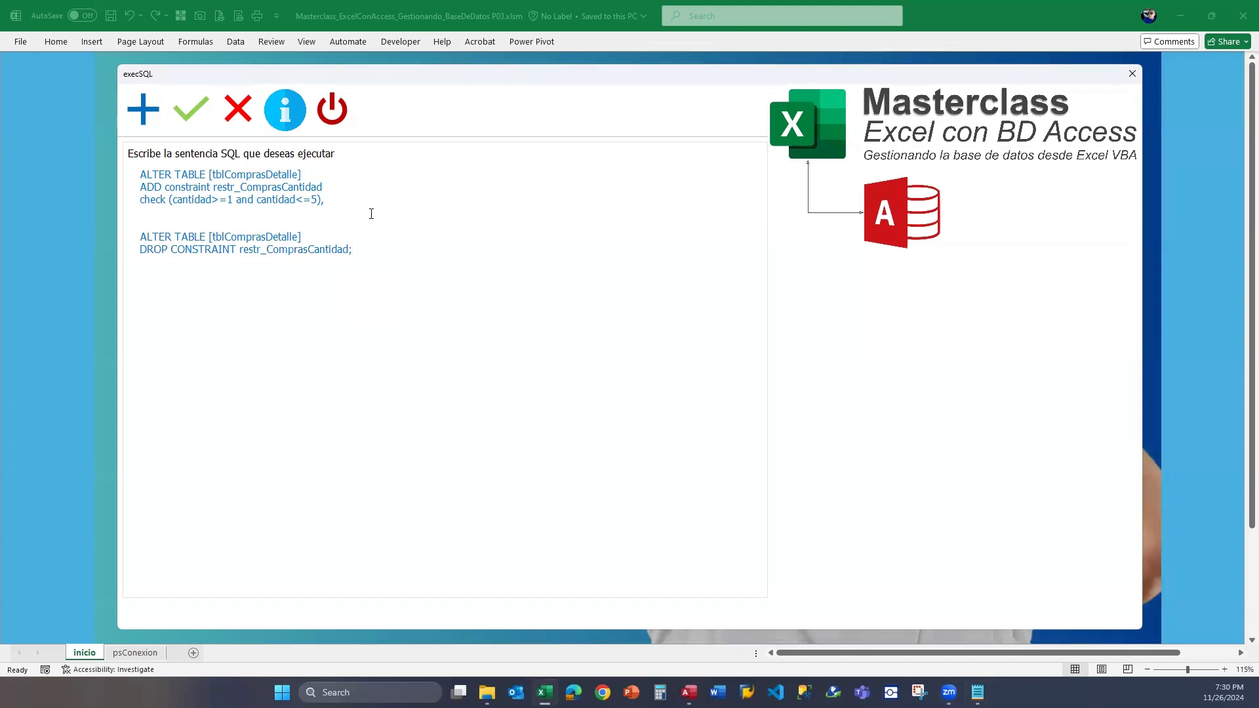
pyautogui.click(435, 251)
# Copy the statement adding restr_ComprasTotal and restr_ComprasDesc from the notes and insert it above the DROP CONSTRAINT statement.
pyautogui.click(978, 691)
pyautogui.click(741, 358)
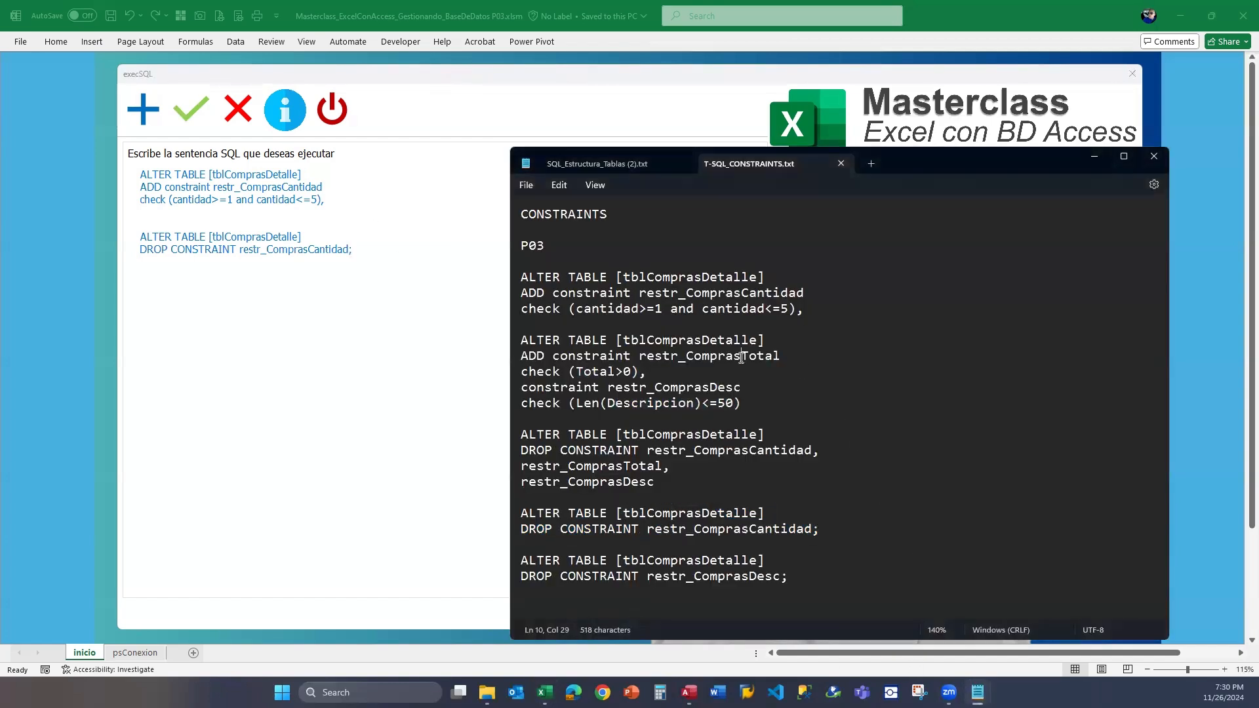
pyautogui.moveTo(746, 402); pyautogui.dragTo(485, 337)
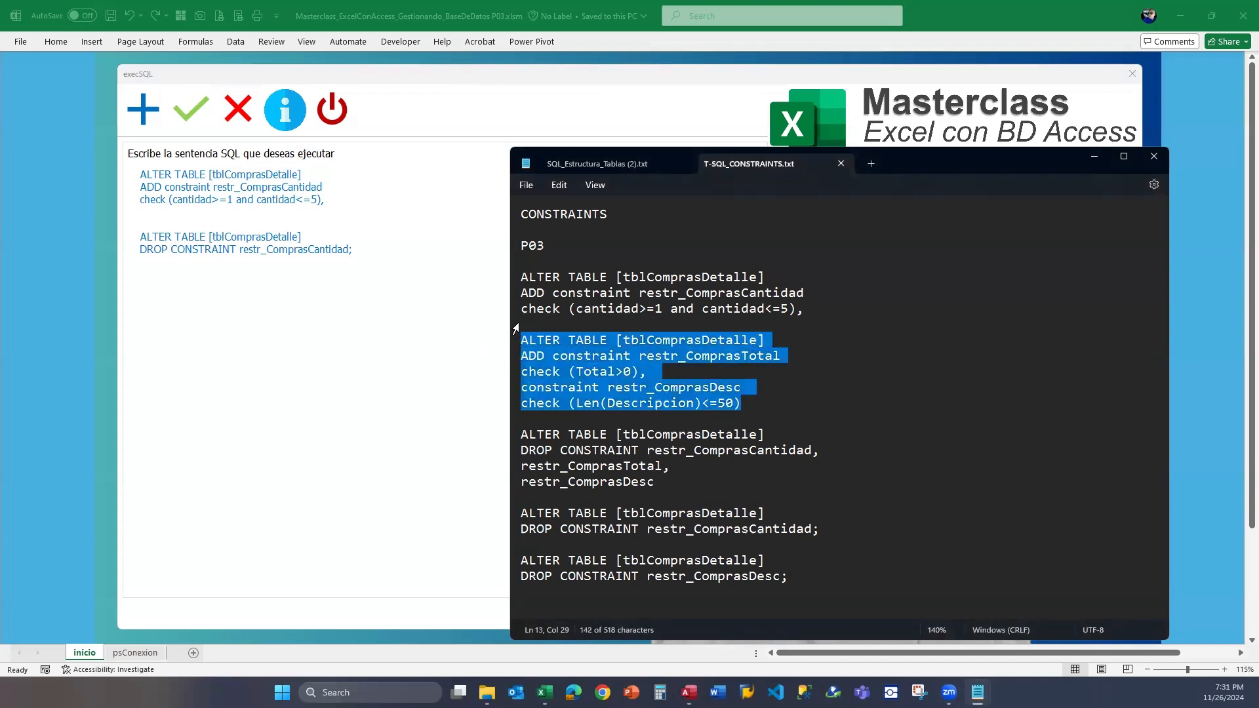
pyautogui.click(467, 214)
pyautogui.press('Return')
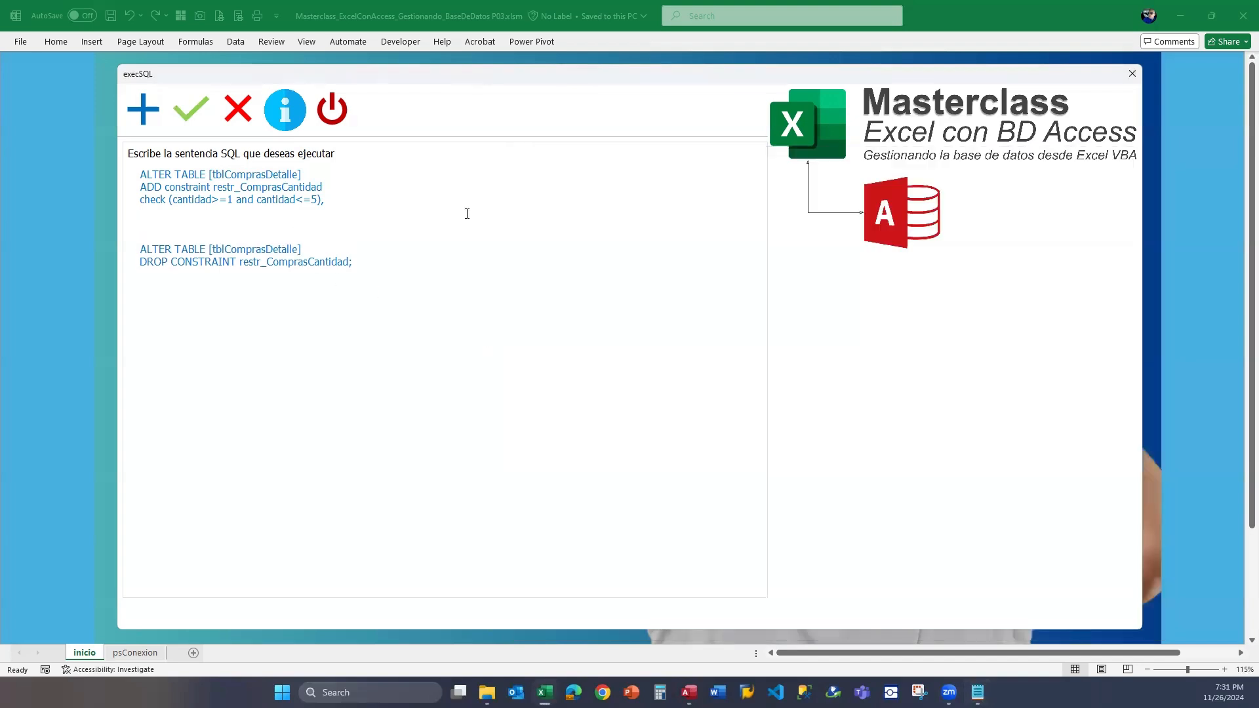
pyautogui.hotkey('ctrl', 'v')
# Add the heading "Como agregar un CONSTRAINT al campo de una tabla" above the first ALTER TABLE statement, followed by a blank line.
pyautogui.press('Up')
pyautogui.press('Up')
pyautogui.press('Up')
pyautogui.press('Up')
pyautogui.press('Up')
pyautogui.press('Up')
pyautogui.press('Up')
pyautogui.press('Up')
pyautogui.press('Up')
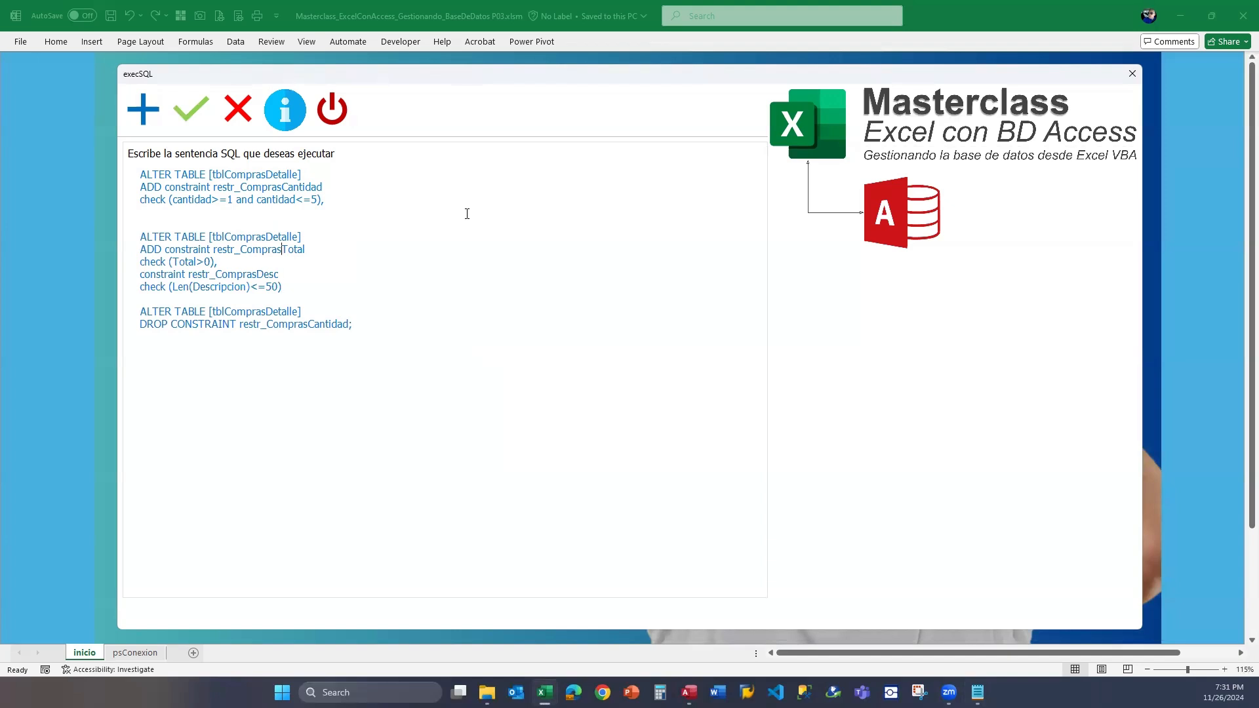
pyautogui.press('Home')
pyautogui.press('Return')
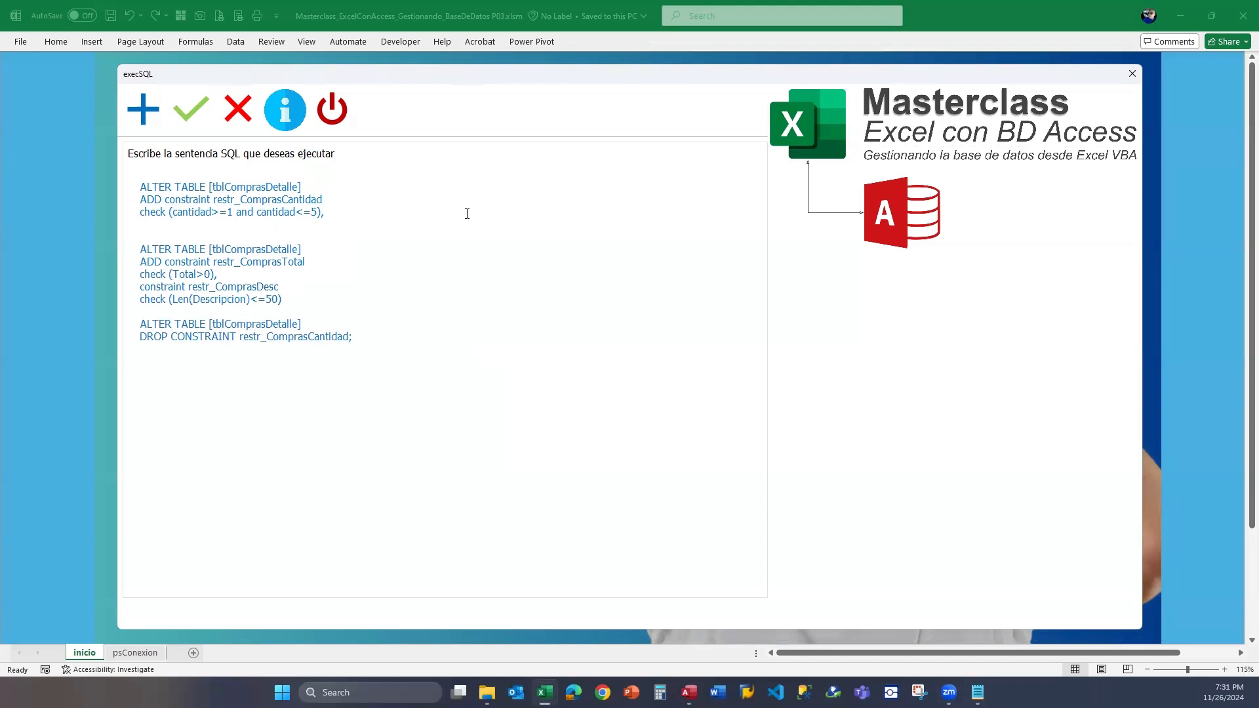
pyautogui.press('Return')
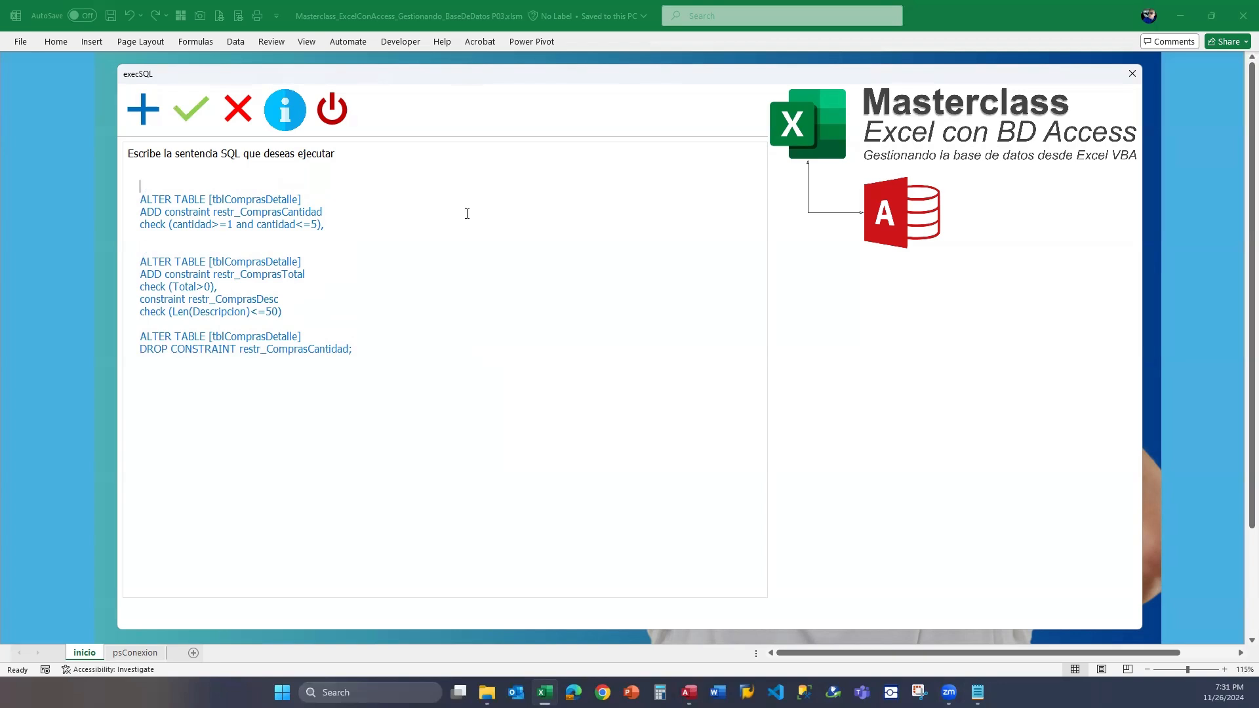
pyautogui.write('co')
pyautogui.press('BackSpace')
pyautogui.press('BackSpace')
pyautogui.write('Como agregar un CONSTRAINT al campo')
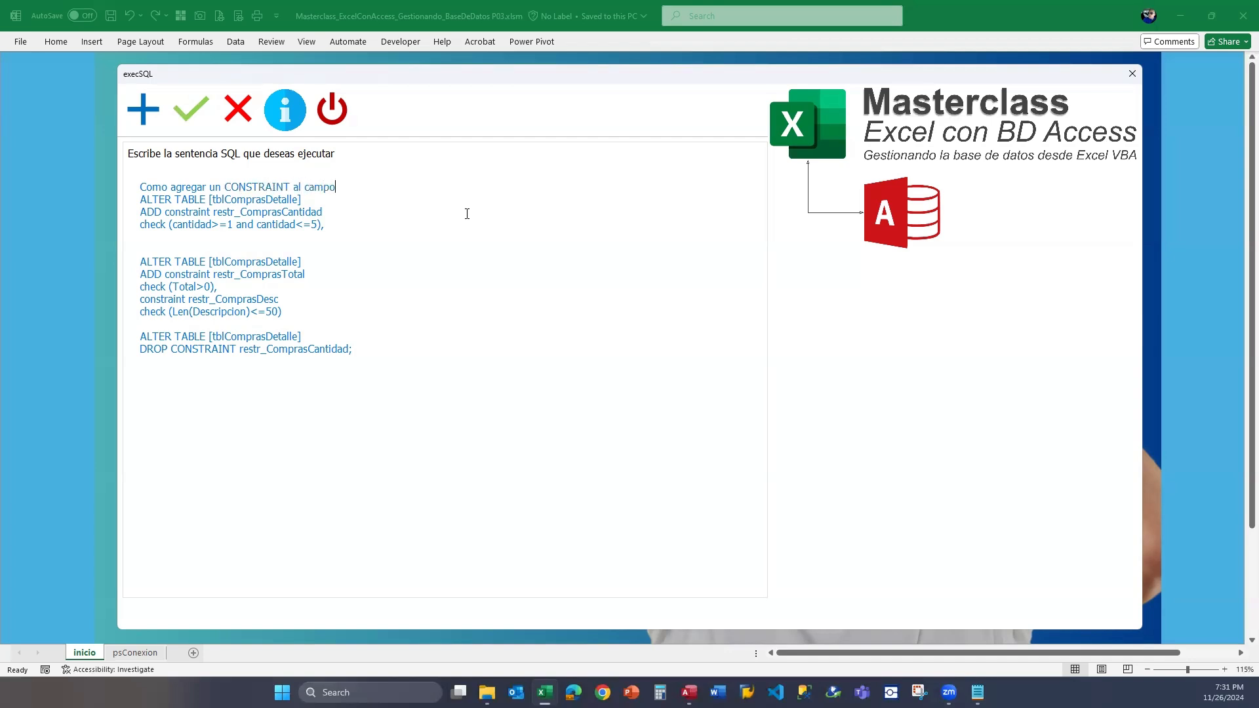
pyautogui.write(' de una tabla')
pyautogui.press('Return')
pyautogui.press('Down')
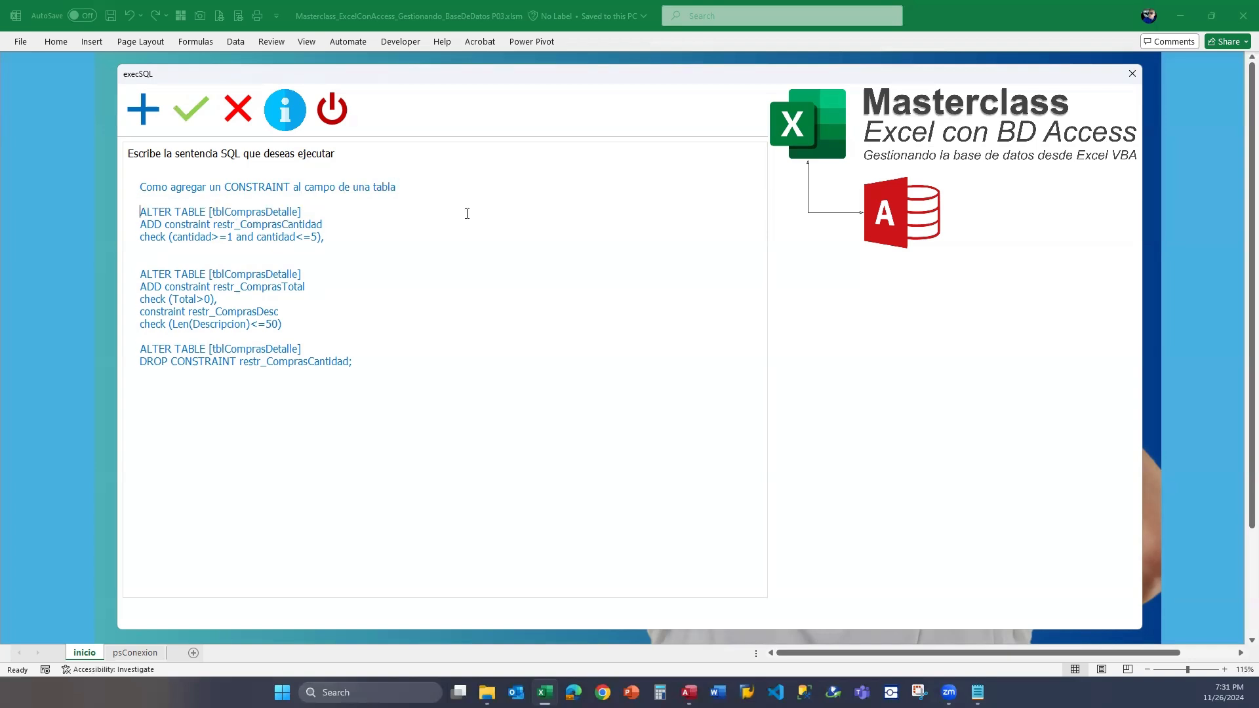
# Duplicate the first heading onto a new line above the restr_ComprasTotal ALTER TABLE statement.
pyautogui.hotkey('shift', 'End')
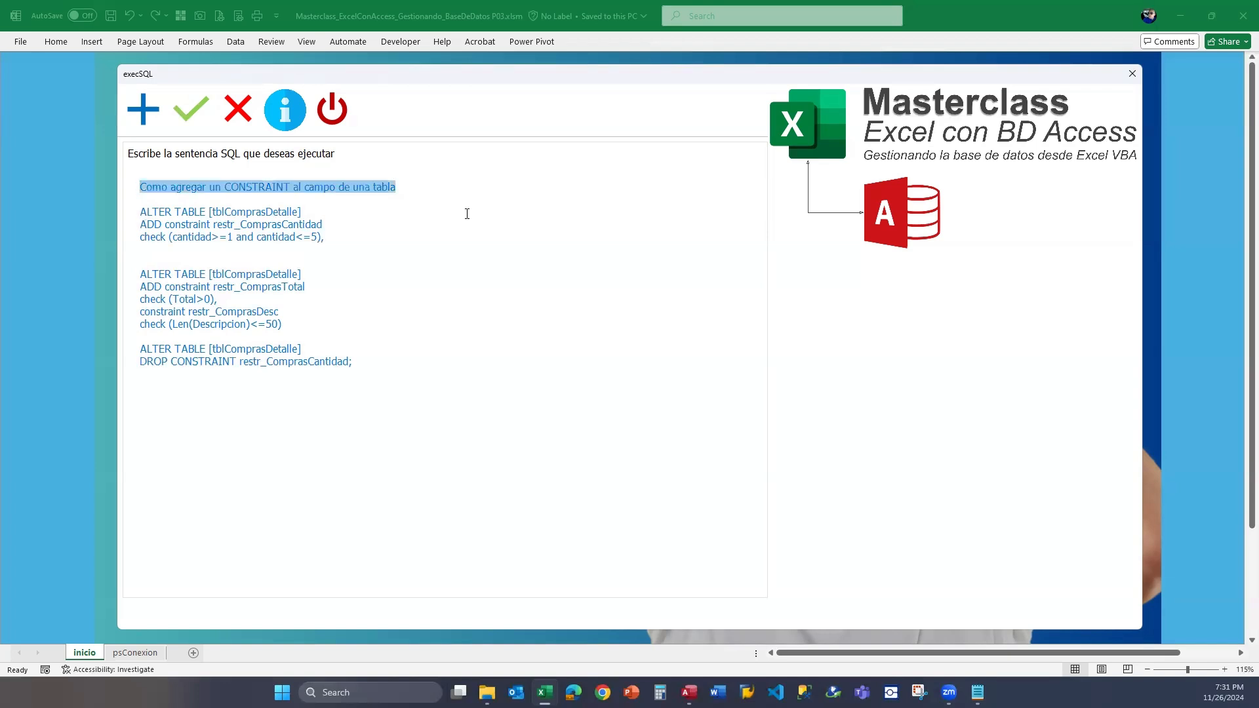
pyautogui.press('Down')
pyautogui.press('Down')
pyautogui.press('Down')
pyautogui.press('Down')
pyautogui.press('Return')
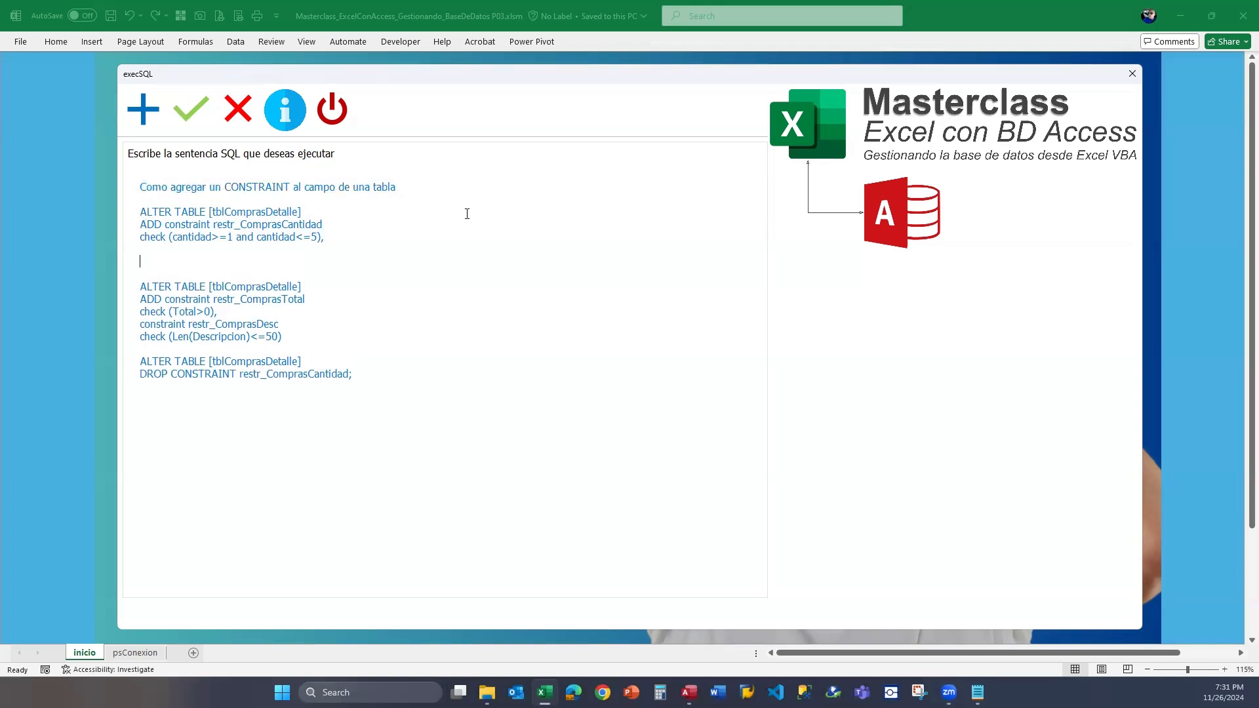
pyautogui.hotkey('ctrl', 'v')
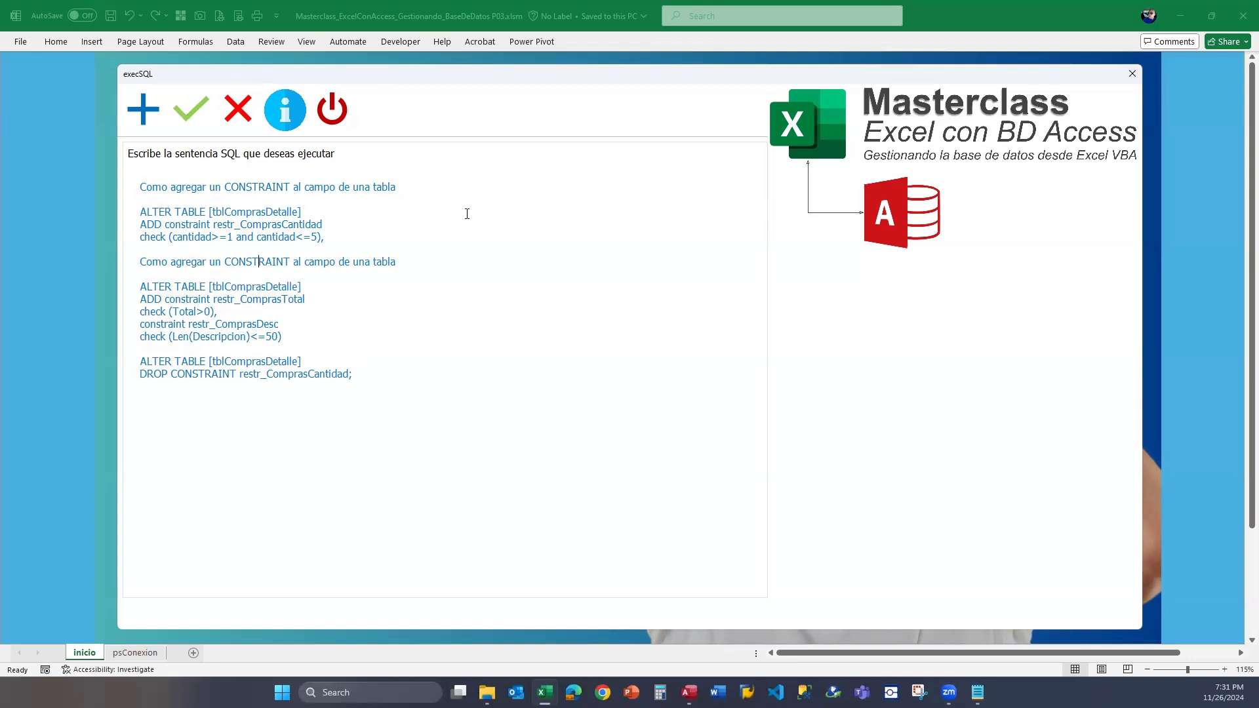
# Reword the second heading to "Como agregar más de un CONSTRAINT a una tabla".
pyautogui.press('Delete')
pyautogui.press('Delete')
pyautogui.write('m')
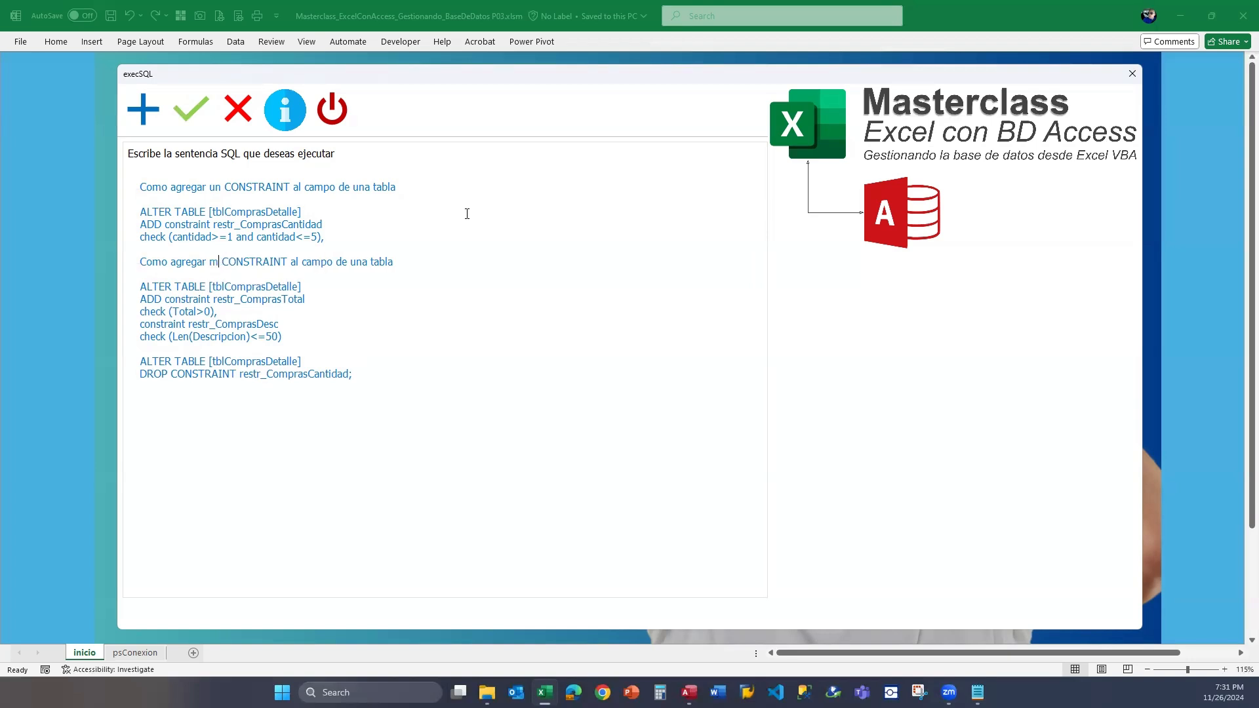
pyautogui.write('ás de')
pyautogui.write('un')
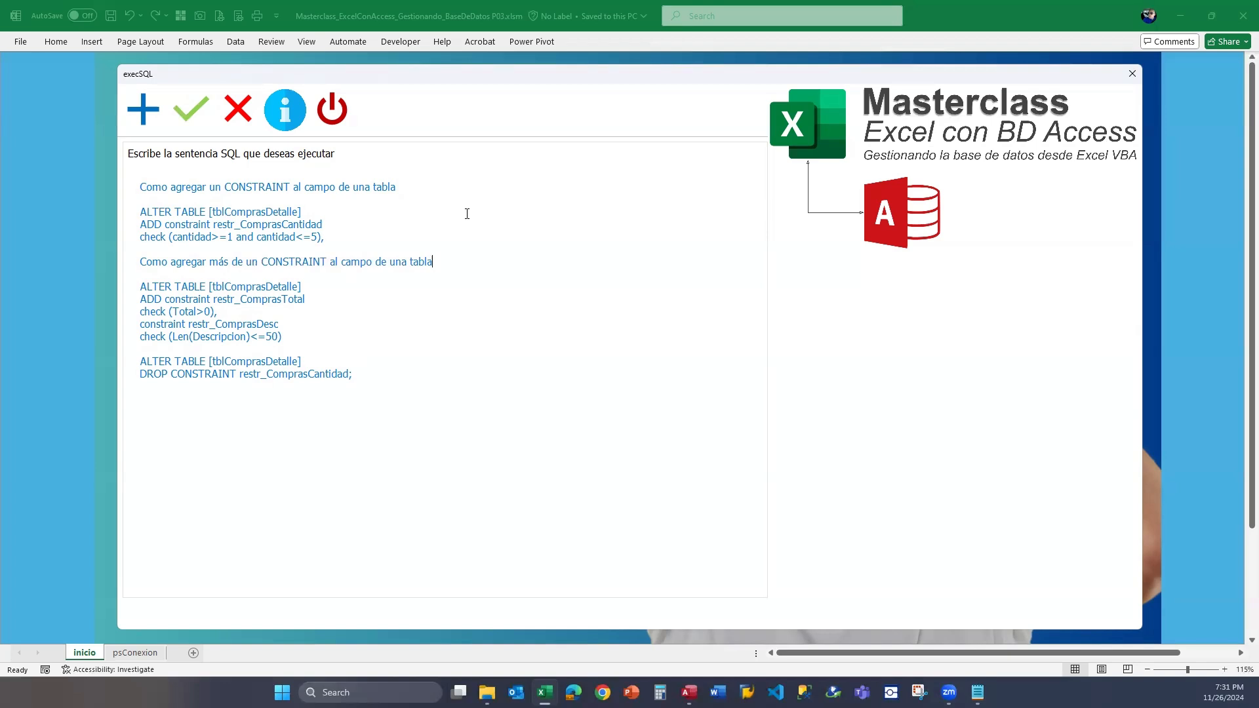
pyautogui.press('Left')
pyautogui.press('Delete')
pyautogui.press('Delete')
pyautogui.press('Delete')
pyautogui.press('Delete')
pyautogui.press('Delete')
pyautogui.press('Delete')
pyautogui.press('Delete')
pyautogui.press('Delete')
pyautogui.press('Delete')
pyautogui.press('Delete')
pyautogui.press('Delete')
pyautogui.press('Delete')
pyautogui.write('a')
# Add the heading "Como eliminar un CONSTRAINT de un campo de una tabla" and a blank line above the DROP CONSTRAINT statement.
pyautogui.press('Down')
pyautogui.press('Down')
pyautogui.press('End')
pyautogui.press('Return')
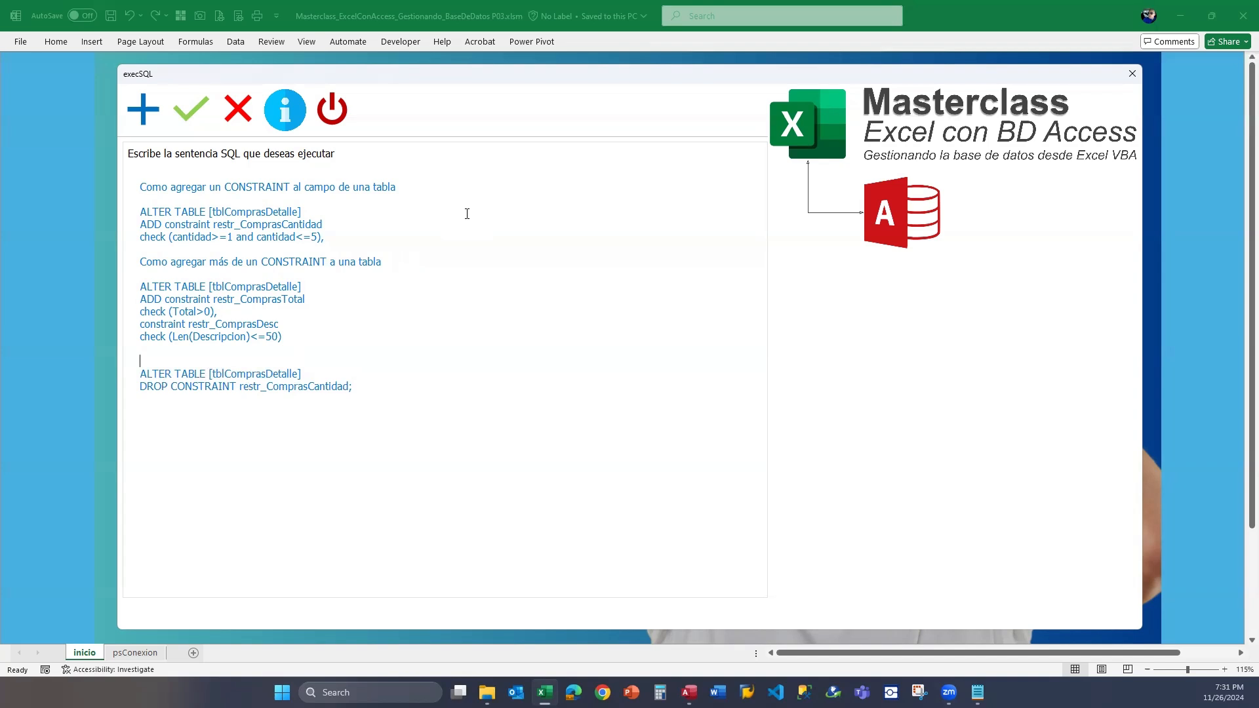
pyautogui.write('Como eliminar un CONSTRAINT de un')
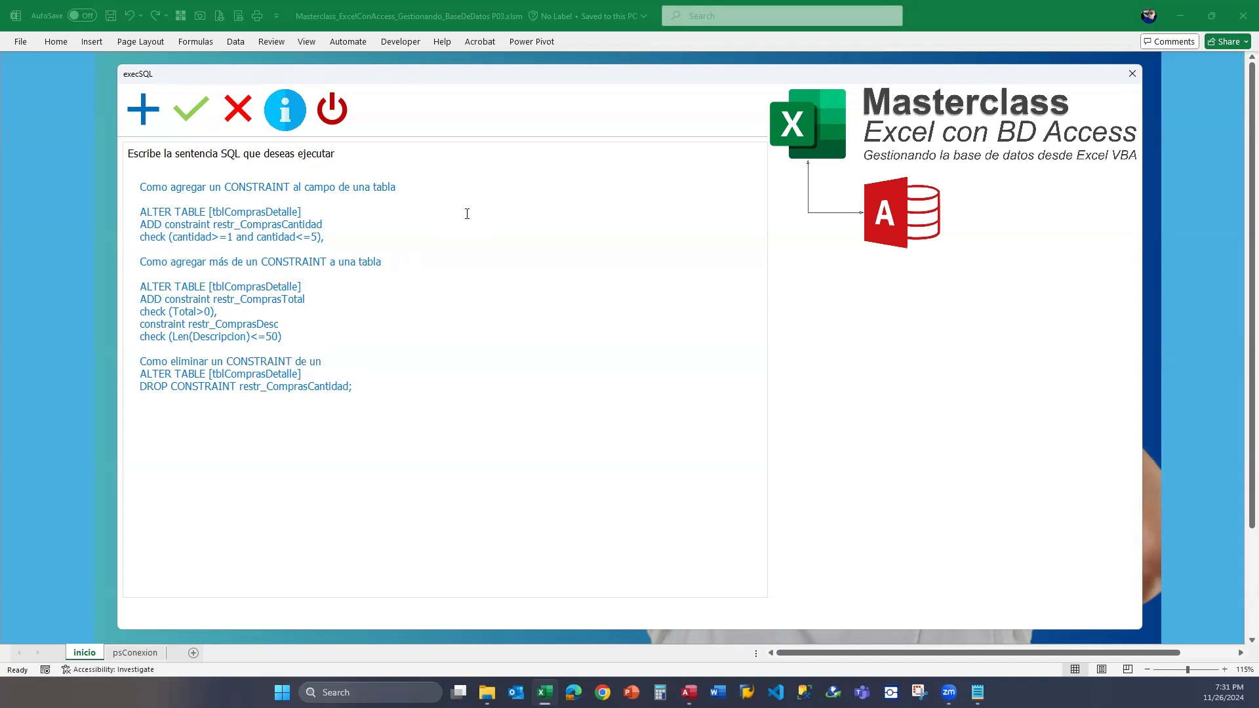
pyautogui.press('BackSpace')
pyautogui.press('BackSpace')
pyautogui.write('un campo de una tabla')
pyautogui.press('Return')
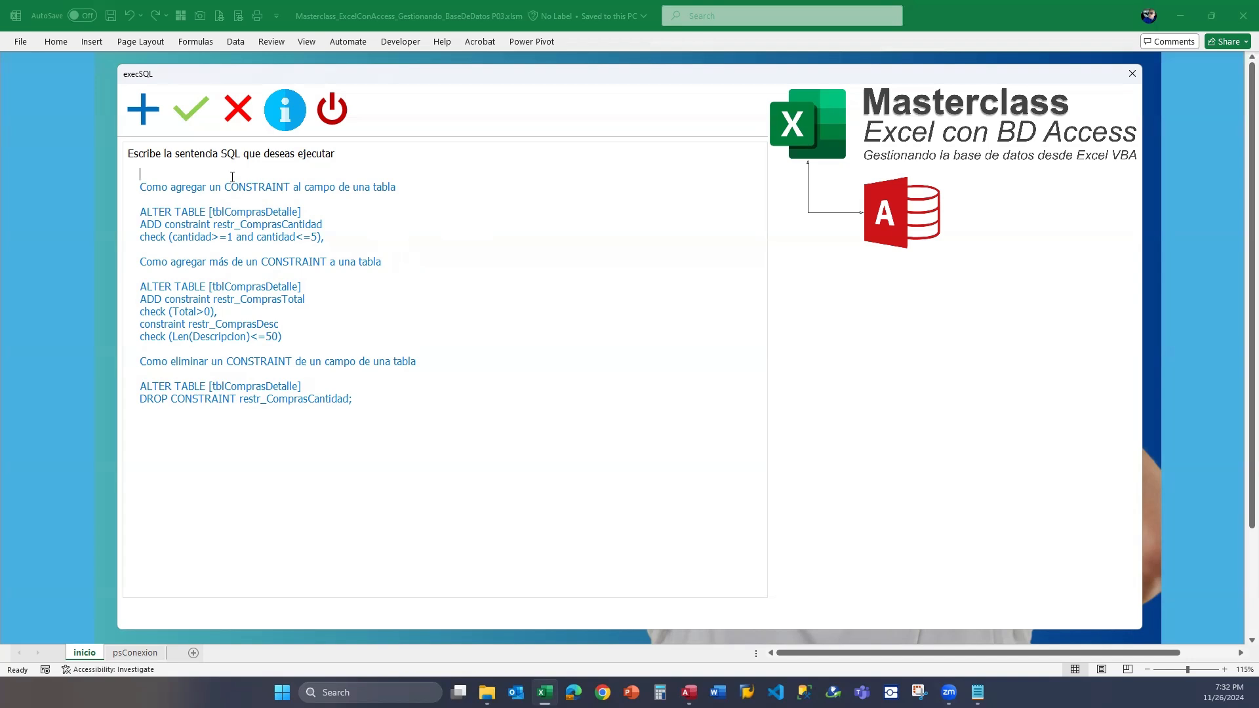
# Add the title "P03 → CONTRAINTS" above the first heading, followed by a blank line.
pyautogui.write('P03 → CONTRAINTS')
pyautogui.press('Return')
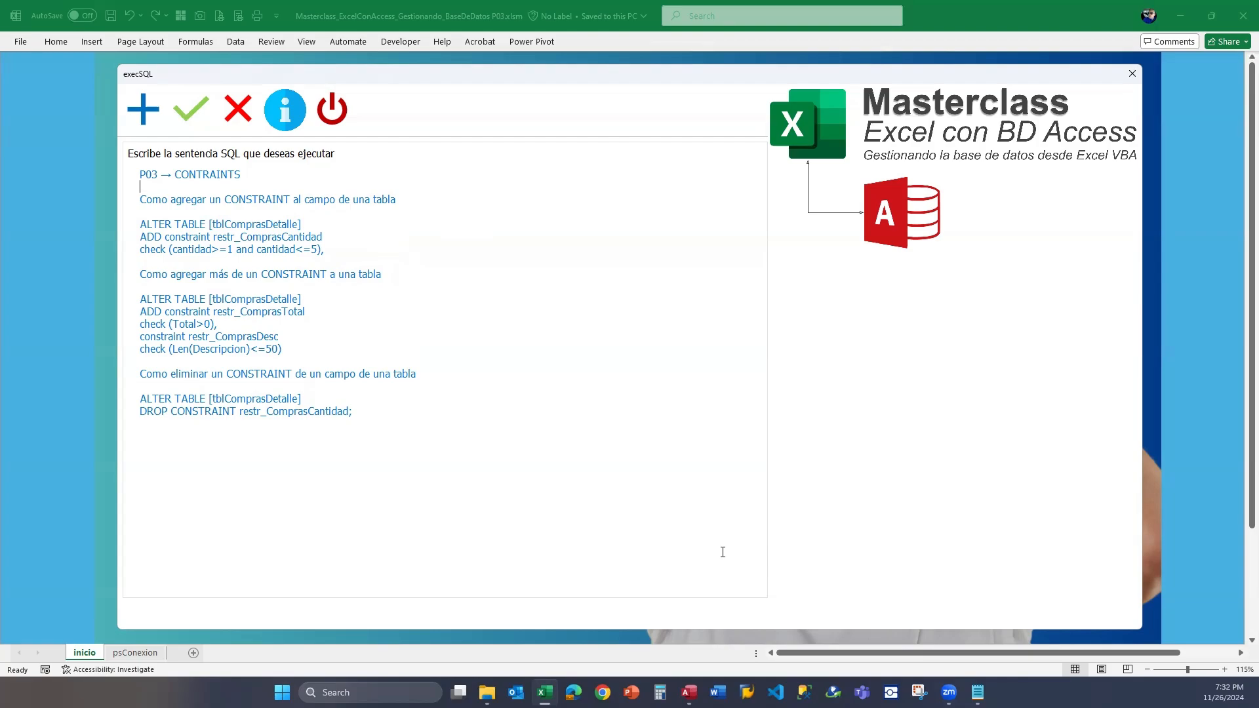
# Open P02.png from the P03 project folder, review its list of course topics, and return to the Excel form.
pyautogui.hotkey('alt', 'Tab')
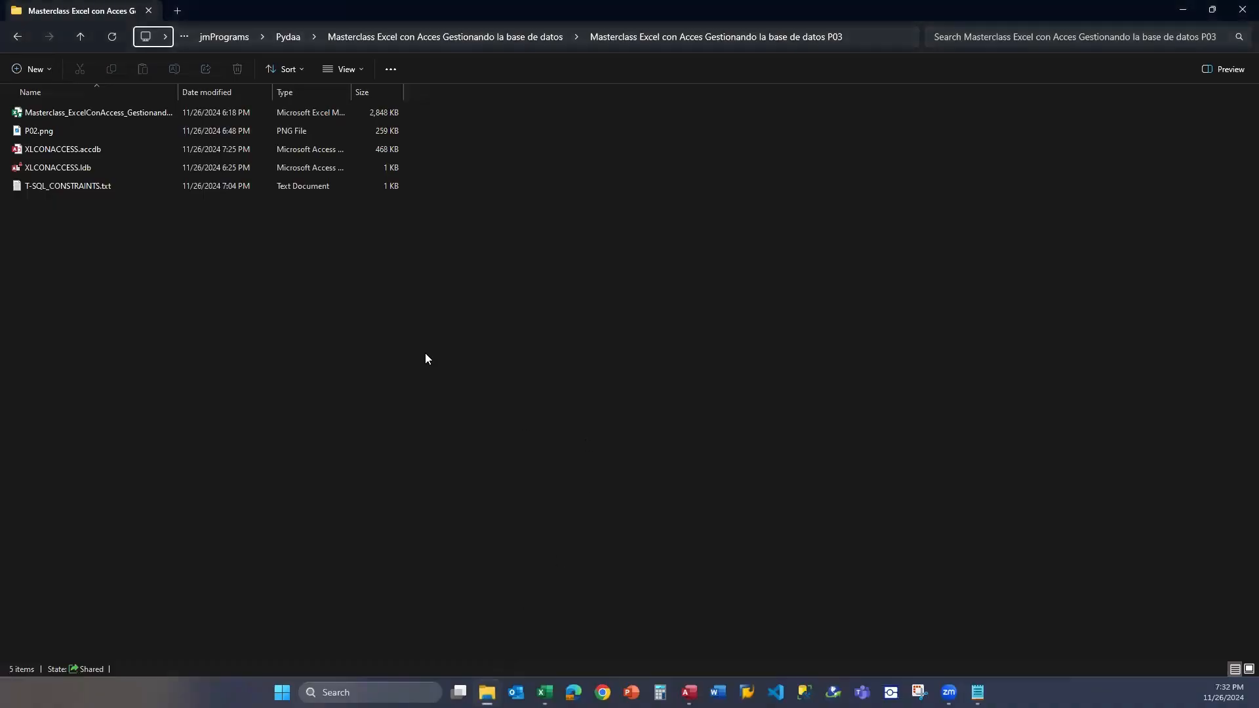
pyautogui.click(58, 132)
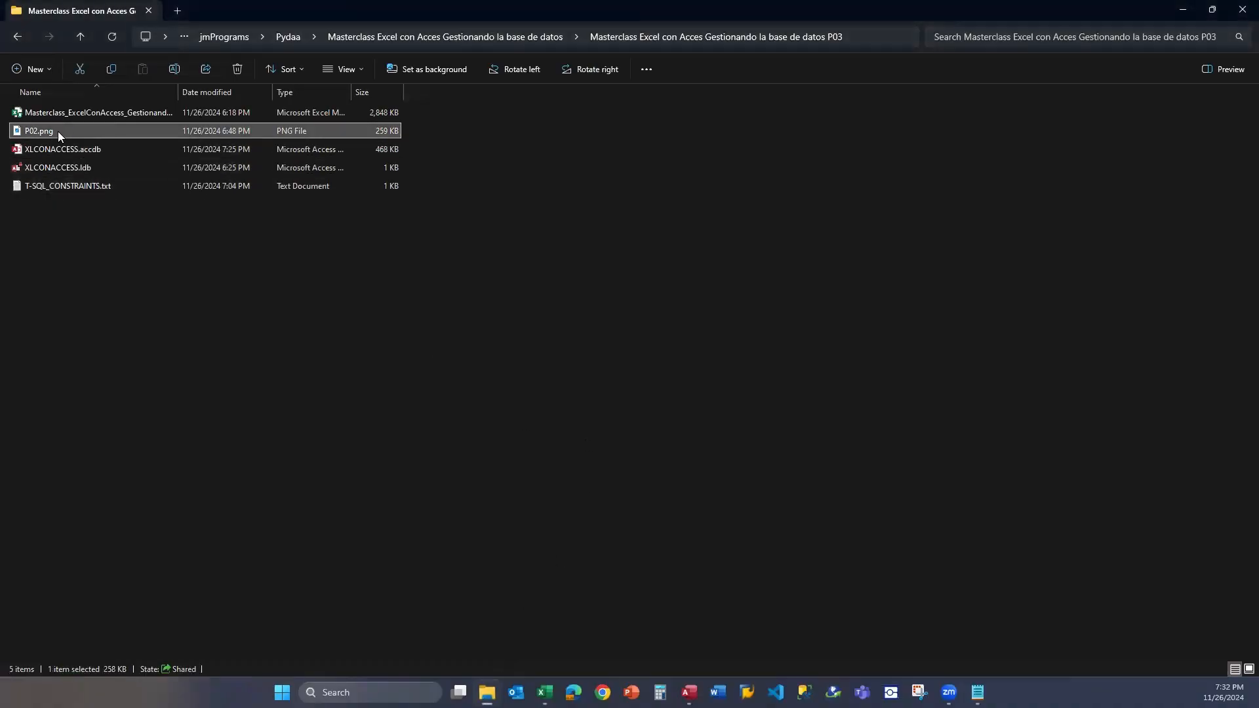
pyautogui.doubleClick(58, 132)
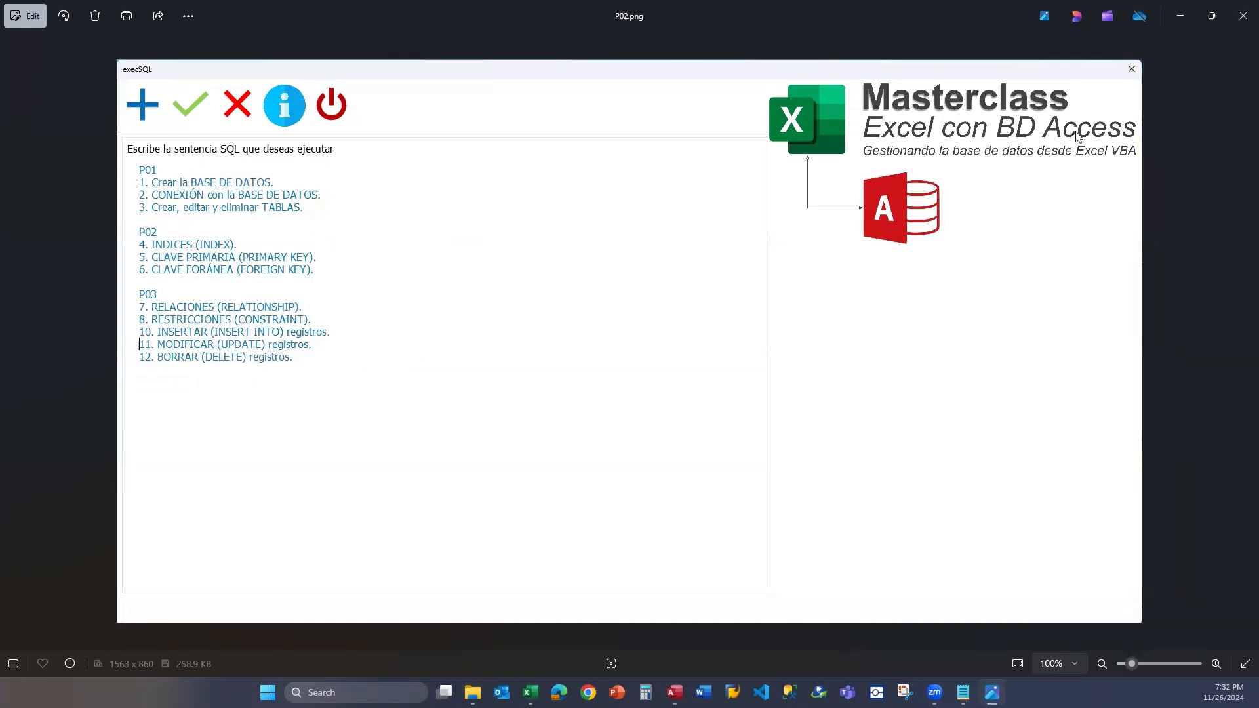
pyautogui.click(1181, 20)
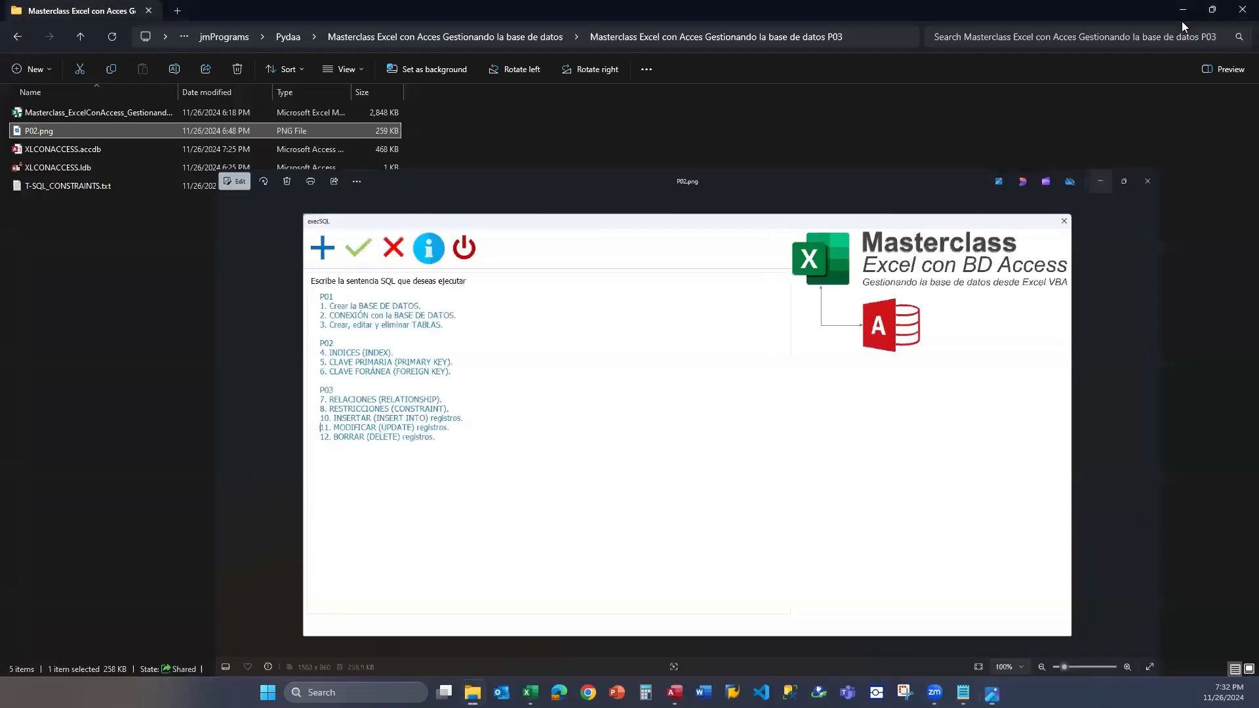
pyautogui.click(1181, 10)
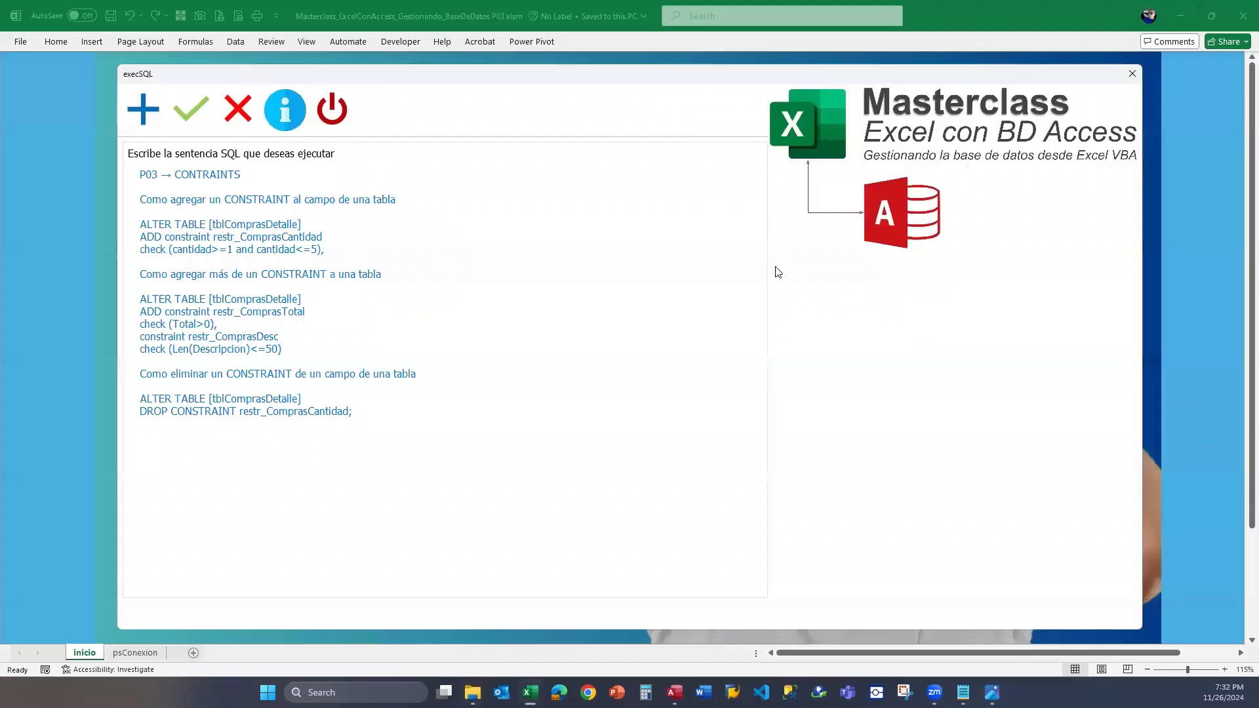